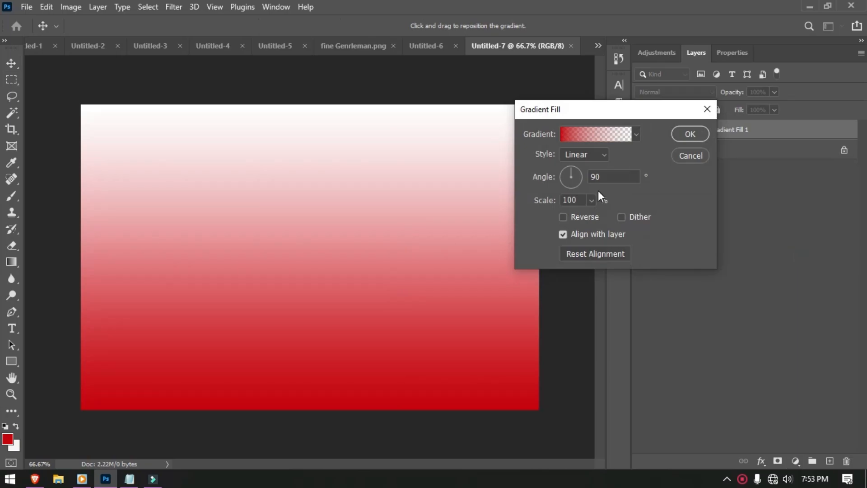
- Make the gradient's right stop purple at 100% opacity
{"action": "left_click", "coordinate": [606, 135]}
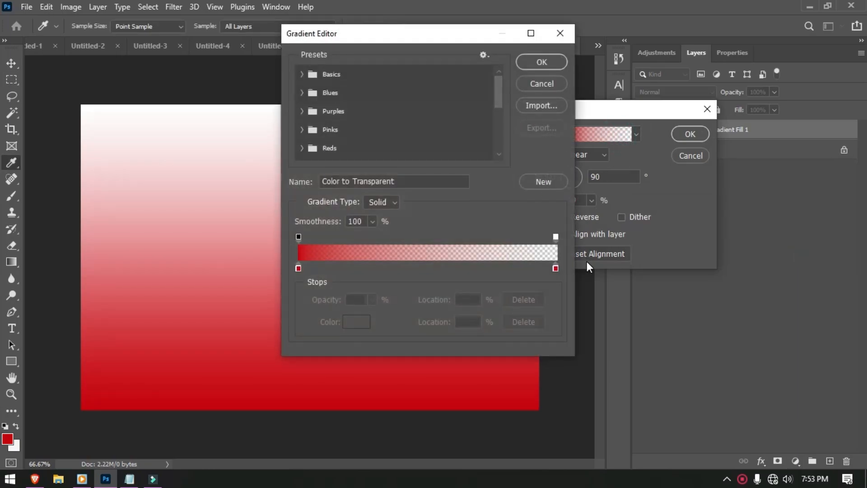
{"action": "double_click", "coordinate": [555, 267]}
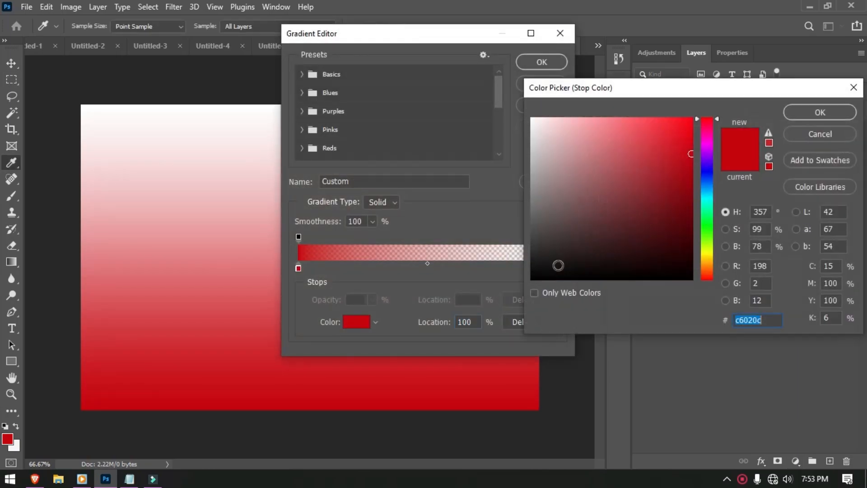
{"action": "left_click_drag", "start_coordinate": [710, 156], "coordinate": [708, 158]}
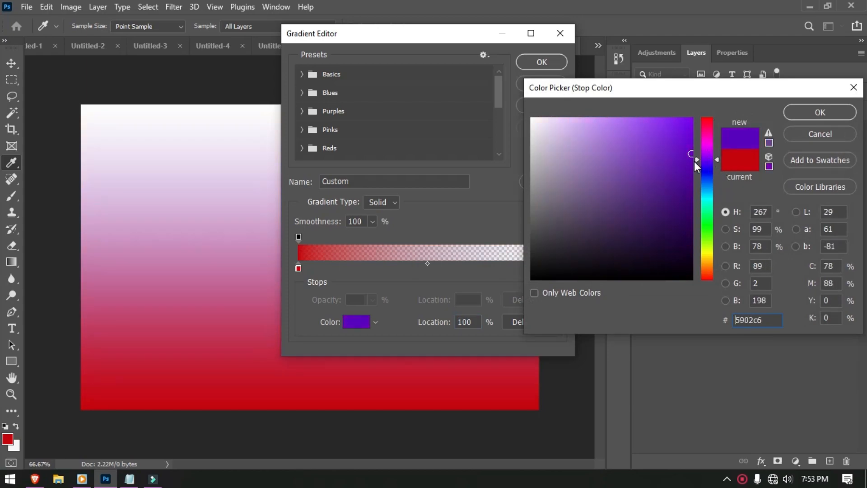
{"action": "left_click", "coordinate": [686, 162]}
{"action": "left_click", "coordinate": [776, 320]}
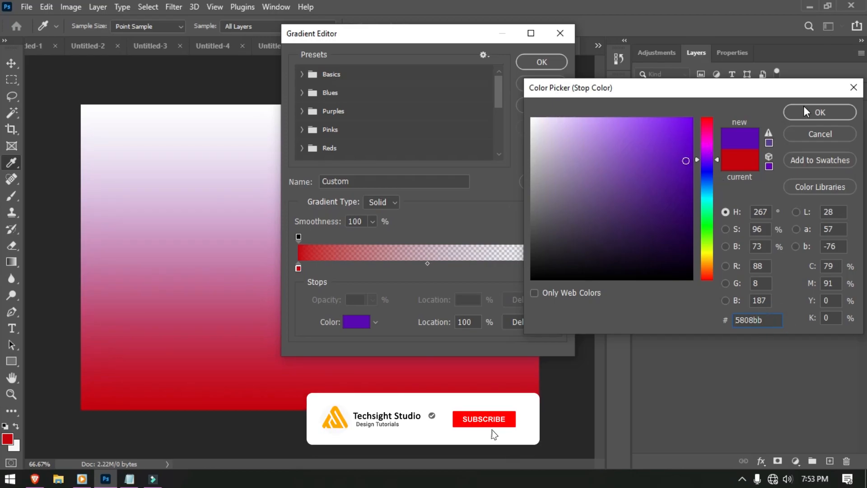
{"action": "left_click", "coordinate": [818, 113]}
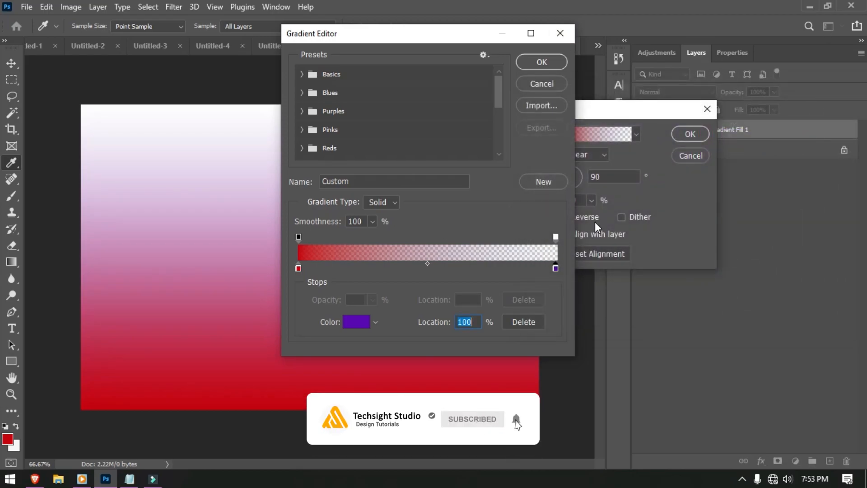
{"action": "left_click", "coordinate": [556, 237]}
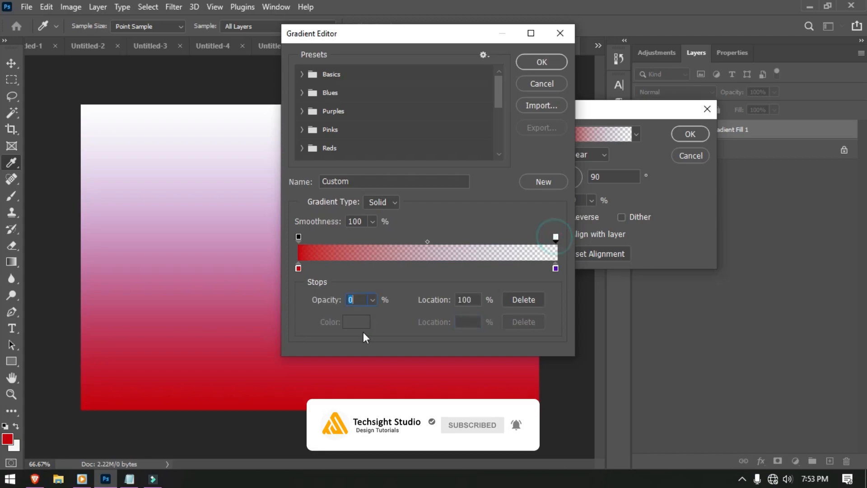
{"action": "left_click", "coordinate": [371, 299]}
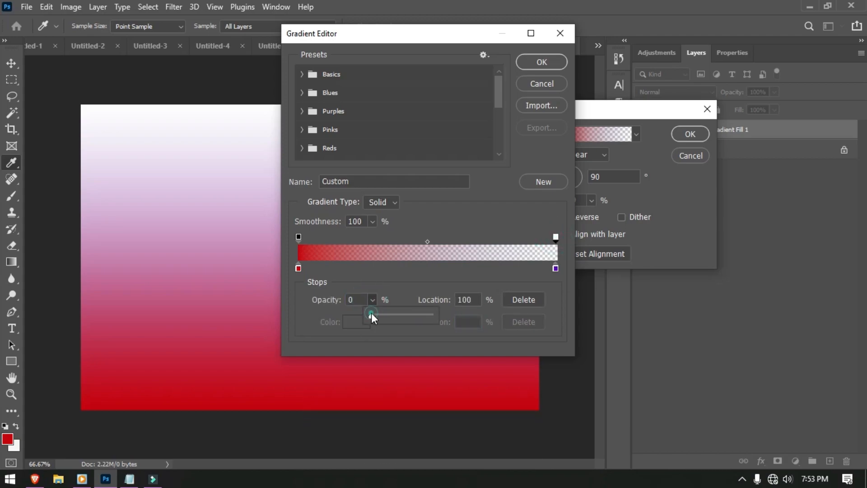
{"action": "left_click_drag", "start_coordinate": [372, 314], "coordinate": [442, 315]}
- Set the left gradient stop to deep indigo #18016c and apply the gradient fill
{"action": "left_click", "coordinate": [298, 237]}
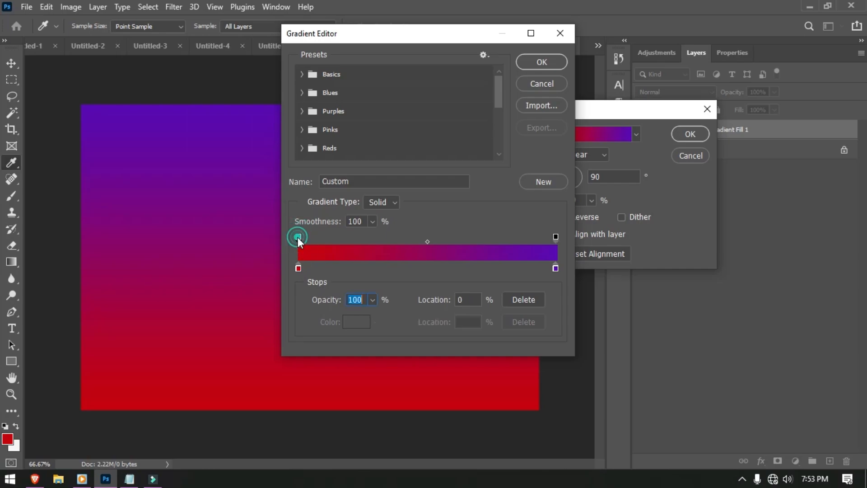
{"action": "double_click", "coordinate": [297, 267]}
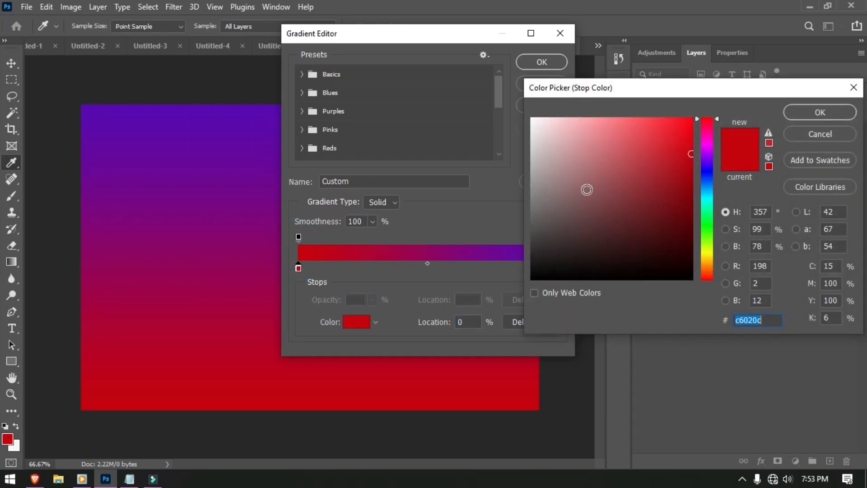
{"action": "mouse_move", "coordinate": [707, 159]}
{"action": "left_mouse_down"}
{"action": "mouse_move", "coordinate": [685, 197]}
{"action": "mouse_move", "coordinate": [691, 211]}
{"action": "left_mouse_up"}
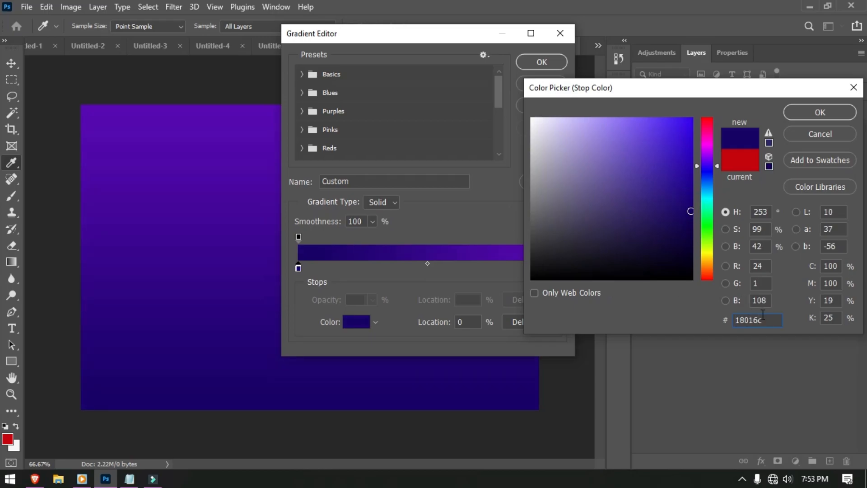
{"action": "left_click", "coordinate": [825, 111]}
{"action": "left_click", "coordinate": [557, 62]}
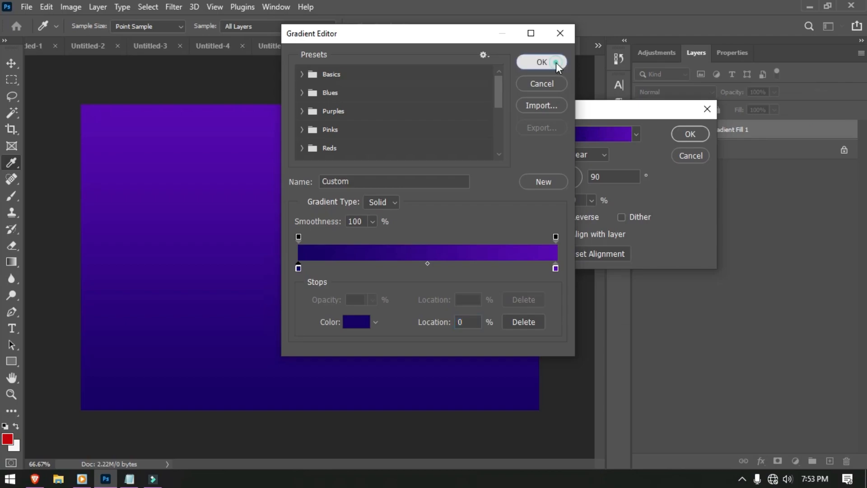
{"action": "left_click", "coordinate": [695, 134]}
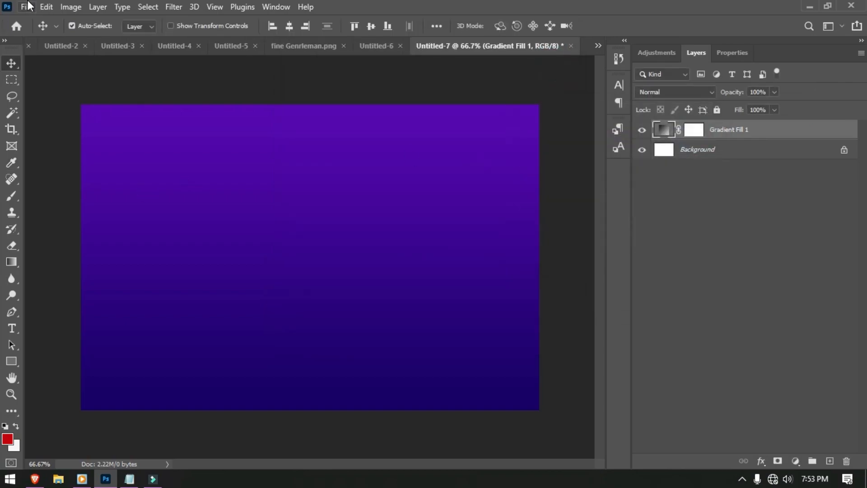
- Place the 1024px-Lakewood_worship crowd photo as an embedded layer
{"action": "left_click", "coordinate": [27, 5]}
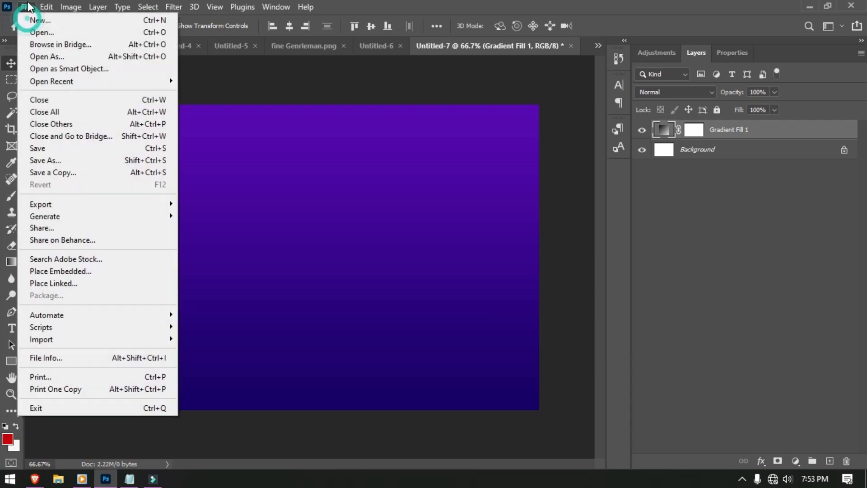
{"action": "left_click", "coordinate": [68, 272]}
{"action": "left_click", "coordinate": [157, 117]}
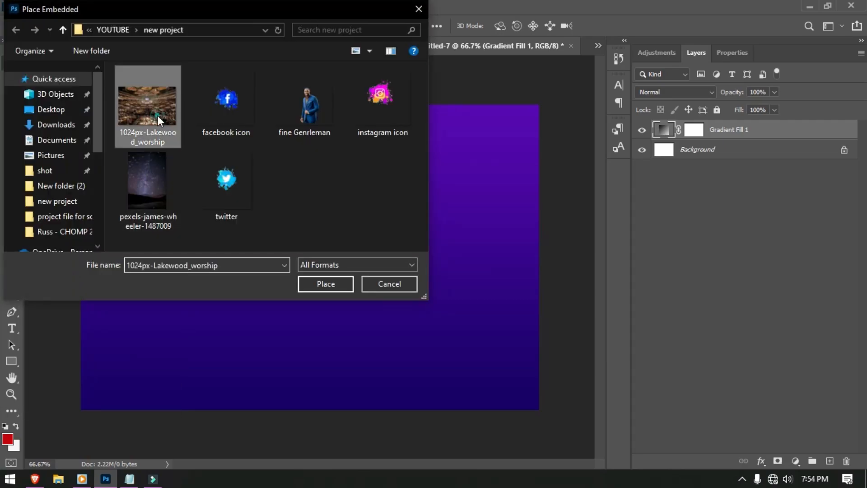
{"action": "double_click", "coordinate": [157, 115]}
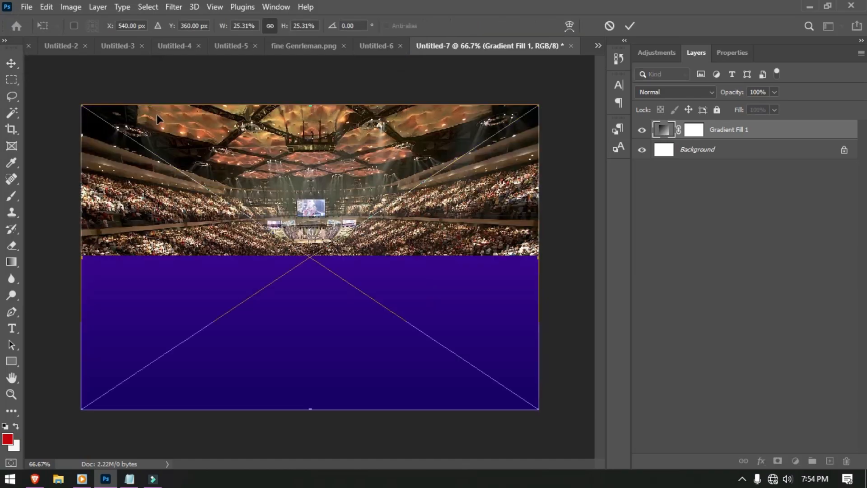
{"action": "left_click", "coordinate": [628, 30]}
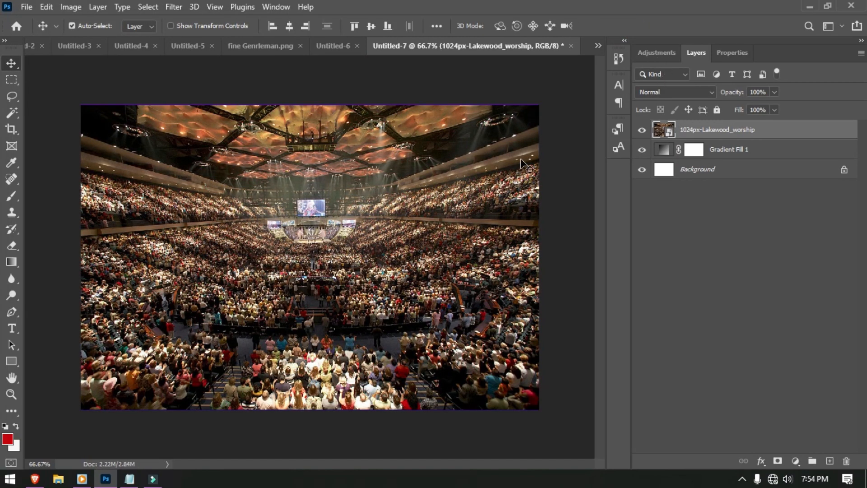
- Enlarge the crowd photo slightly to cover the canvas and set its blend mode to Overlay
{"action": "left_click", "coordinate": [484, 173]}
{"action": "key", "text": "ctrl+t"}
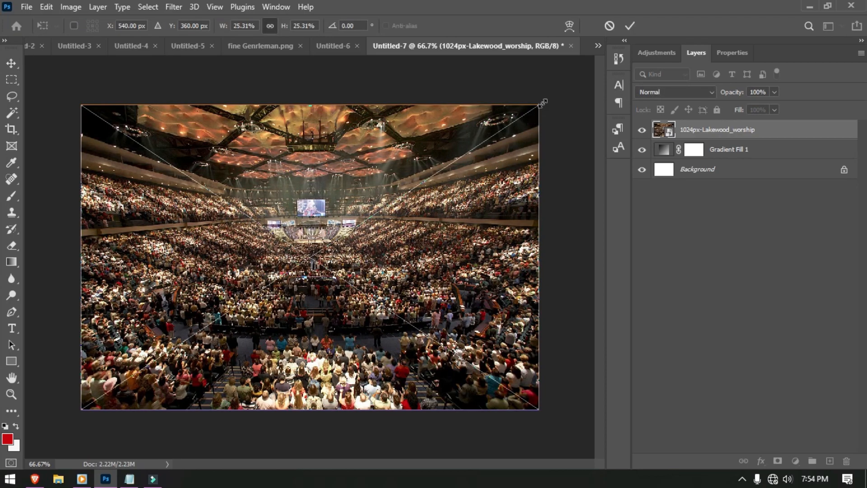
{"action": "left_click_drag", "start_coordinate": [542, 104], "coordinate": [545, 101]}
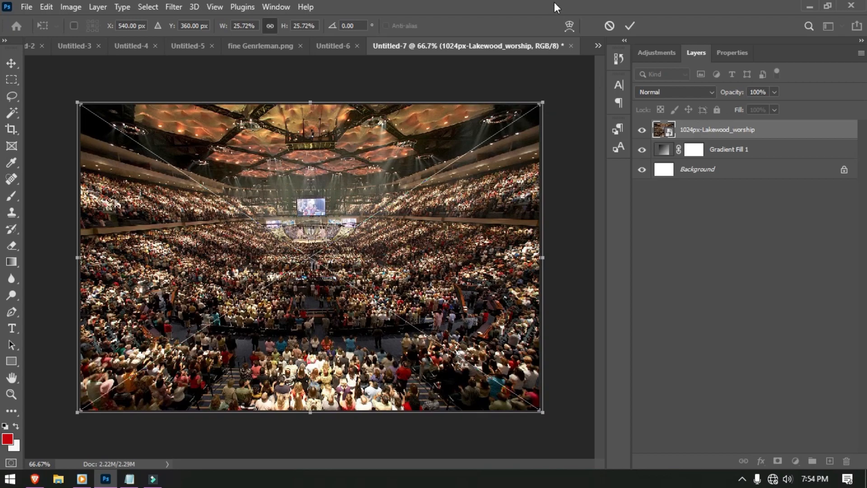
{"action": "left_click", "coordinate": [627, 25]}
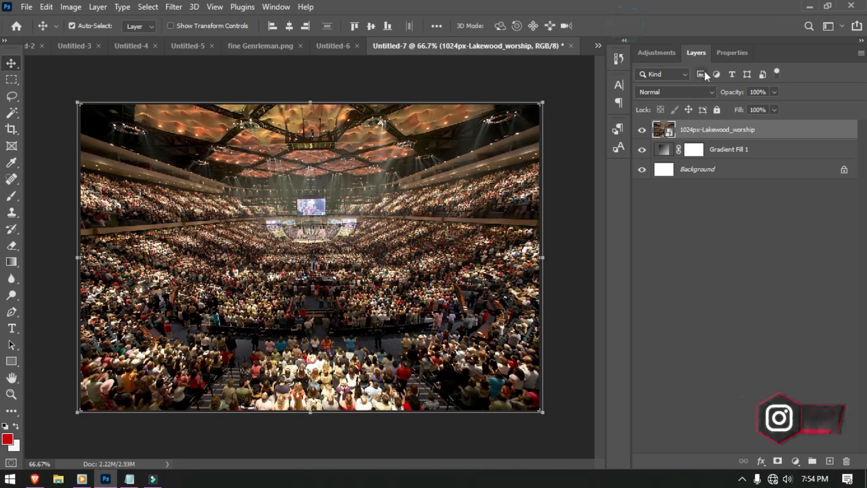
{"action": "left_click", "coordinate": [674, 89]}
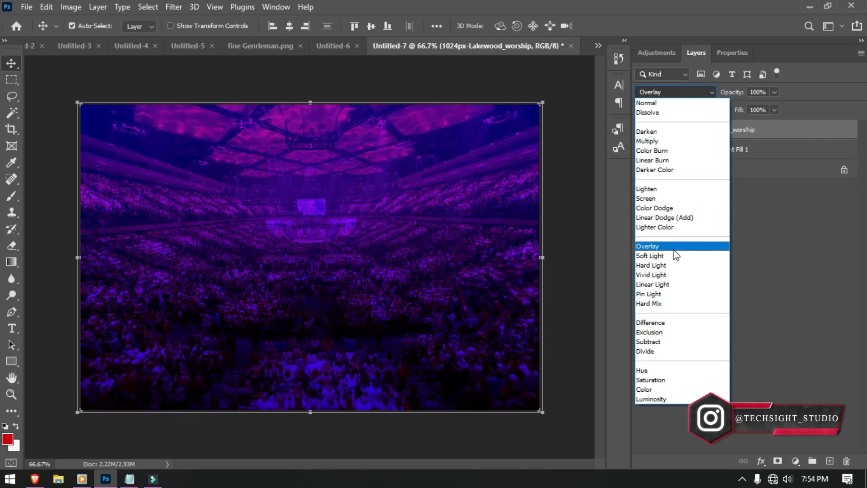
{"action": "left_click", "coordinate": [669, 246]}
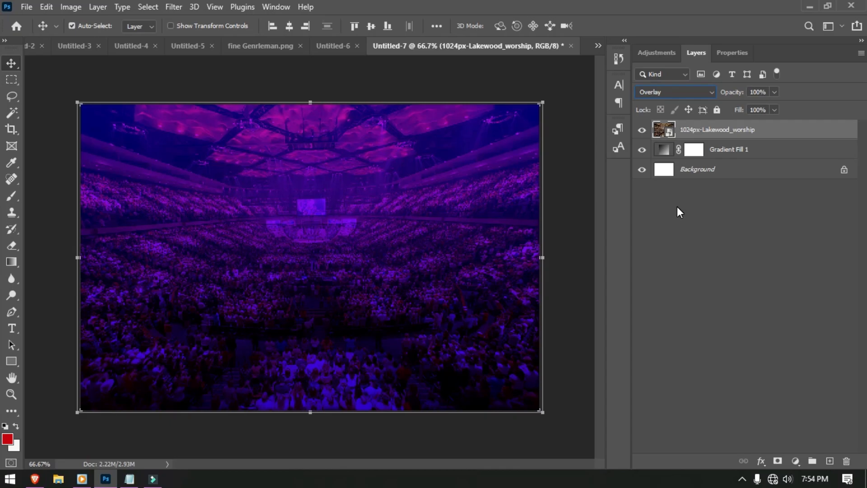
{"action": "key", "text": "ctrl+0"}
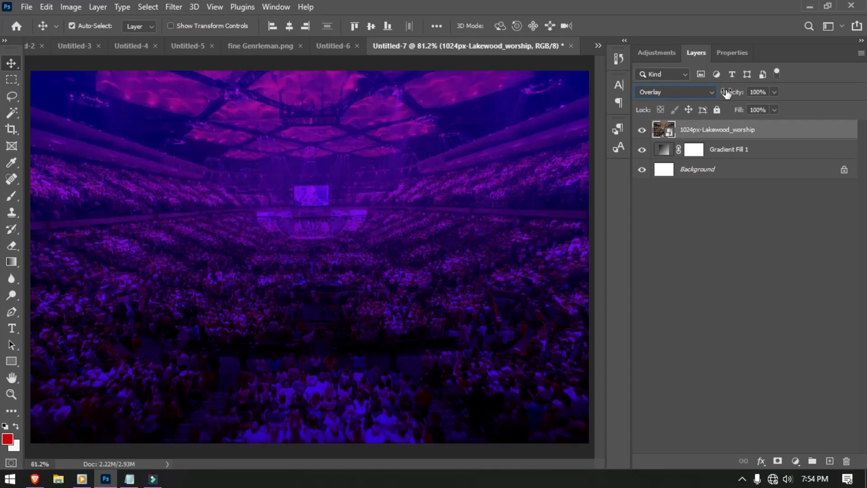
- Add a Curves adjustment with the curve pulled down to darken the scene
{"action": "left_click", "coordinate": [674, 56]}
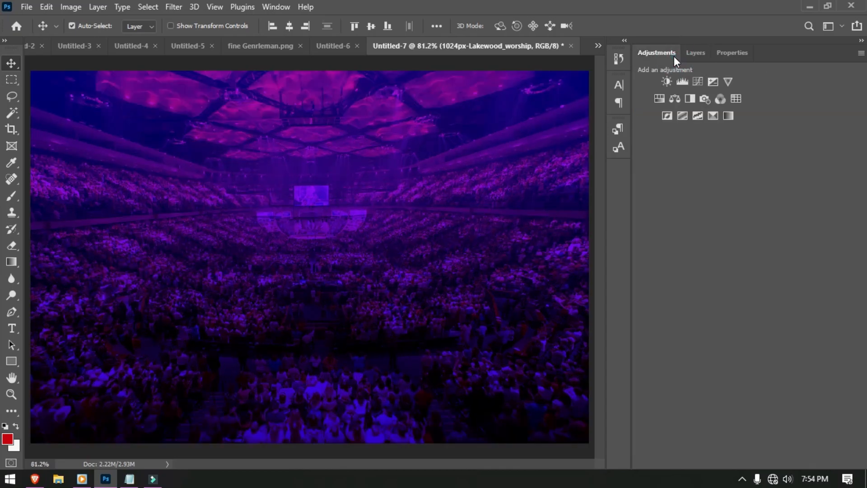
{"action": "left_click", "coordinate": [695, 83]}
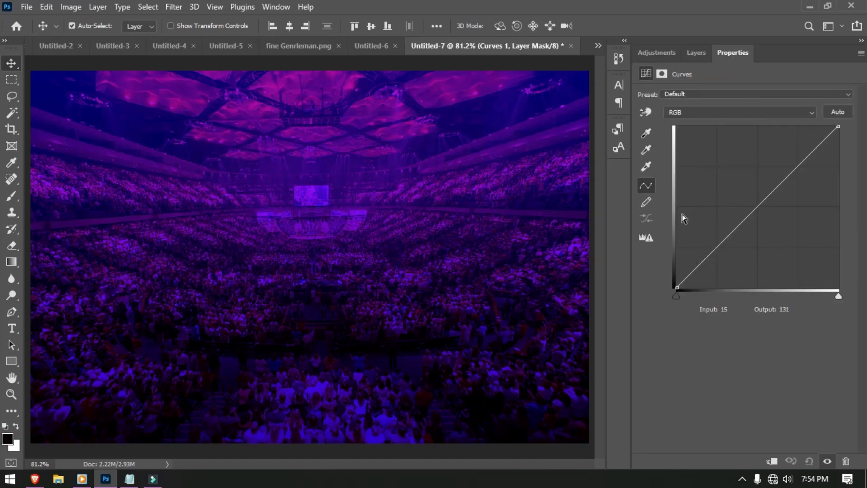
{"action": "left_click", "coordinate": [704, 256]}
{"action": "left_click_drag", "start_coordinate": [704, 256], "coordinate": [725, 261]}
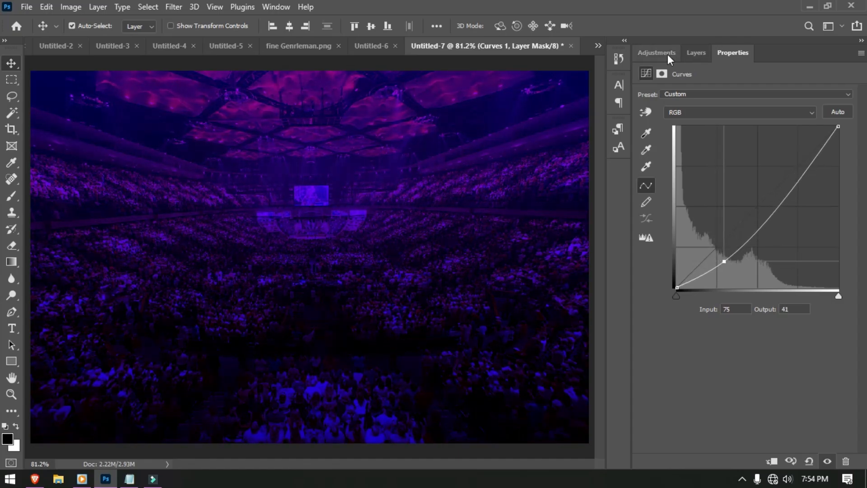
- Add Brightness/Contrast at brightness -17, contrast 2, then select all background layers
{"action": "left_click", "coordinate": [666, 53]}
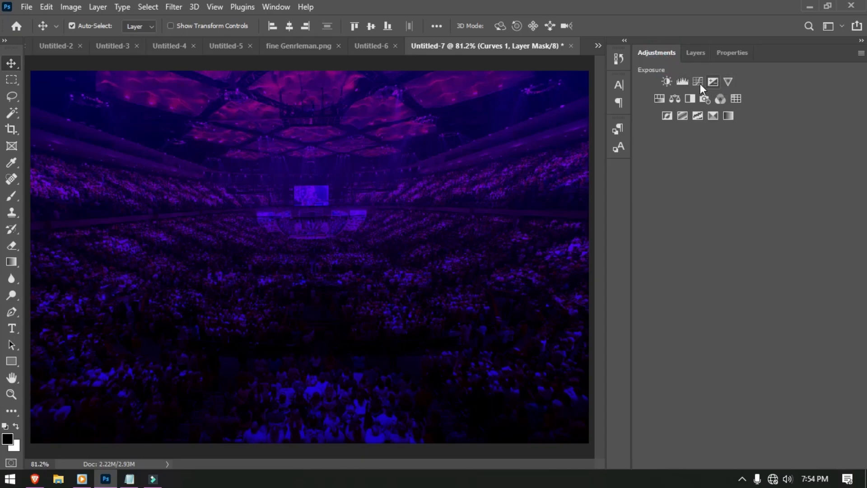
{"action": "left_click", "coordinate": [666, 84]}
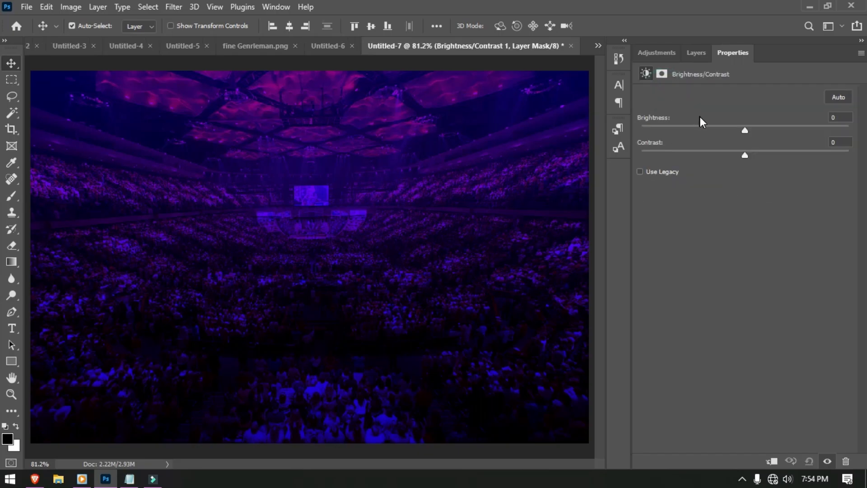
{"action": "left_click_drag", "start_coordinate": [743, 128], "coordinate": [737, 128]}
{"action": "left_click", "coordinate": [741, 155]}
{"action": "left_click_drag", "start_coordinate": [744, 156], "coordinate": [748, 155]}
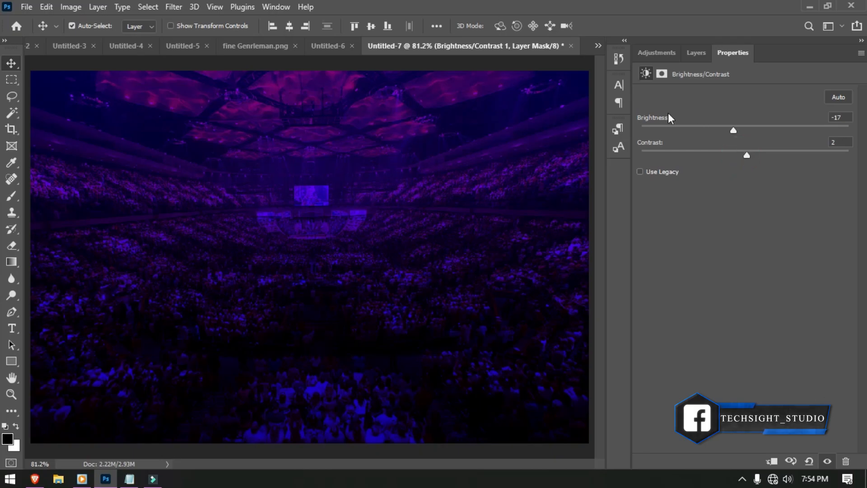
{"action": "left_click", "coordinate": [690, 51]}
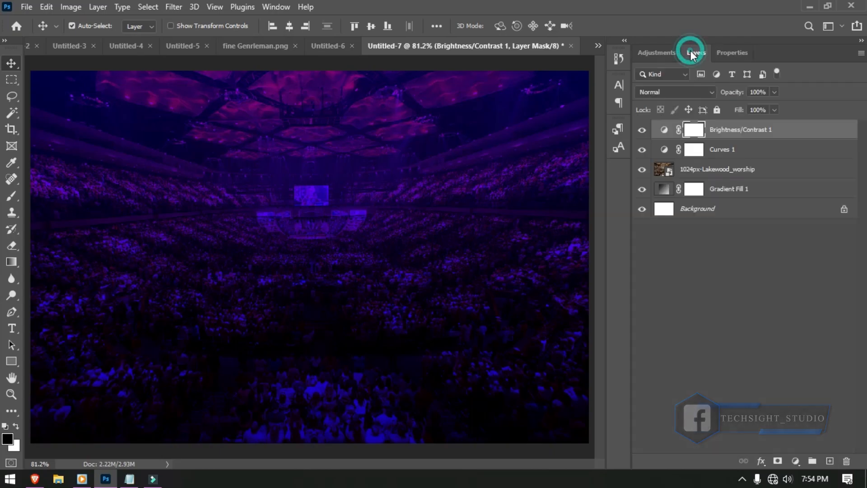
{"action": "left_click", "coordinate": [773, 198], "text": "shift"}
- Group the background layers into a group named bg and lock it
{"action": "key", "text": "ctrl+g"}
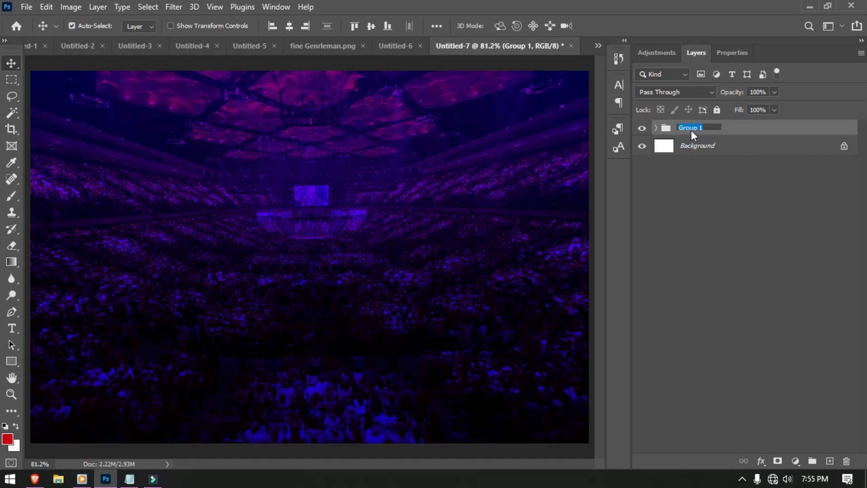
{"action": "type", "text": "ba"}
{"action": "left_click", "coordinate": [718, 111]}
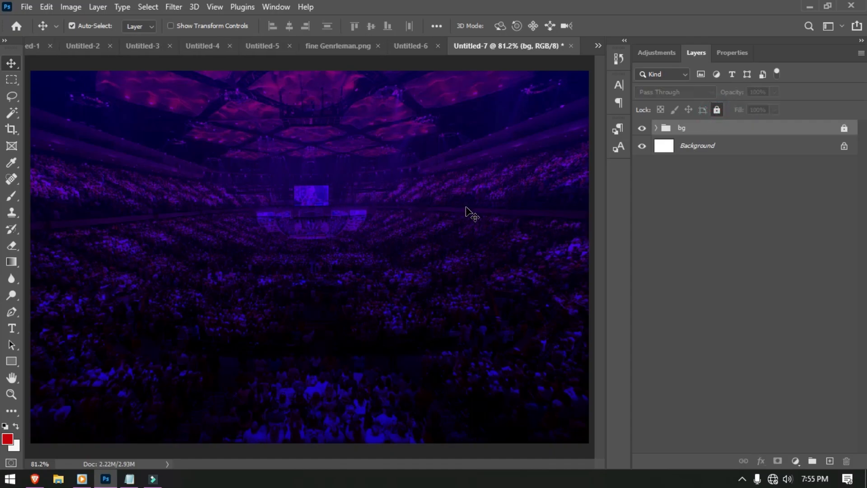
- Place church logo.png and shrink it to a small mark near the top
{"action": "left_click", "coordinate": [27, 7]}
{"action": "left_click", "coordinate": [84, 272]}
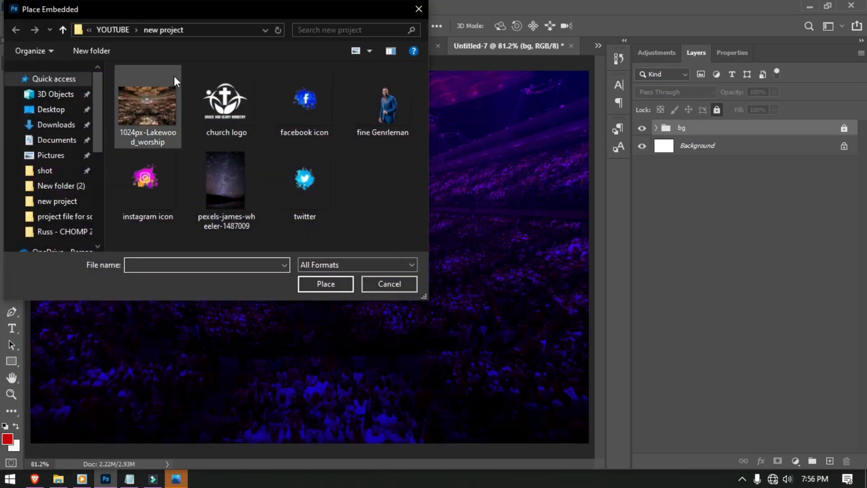
{"action": "left_click", "coordinate": [223, 103]}
{"action": "double_click", "coordinate": [222, 103]}
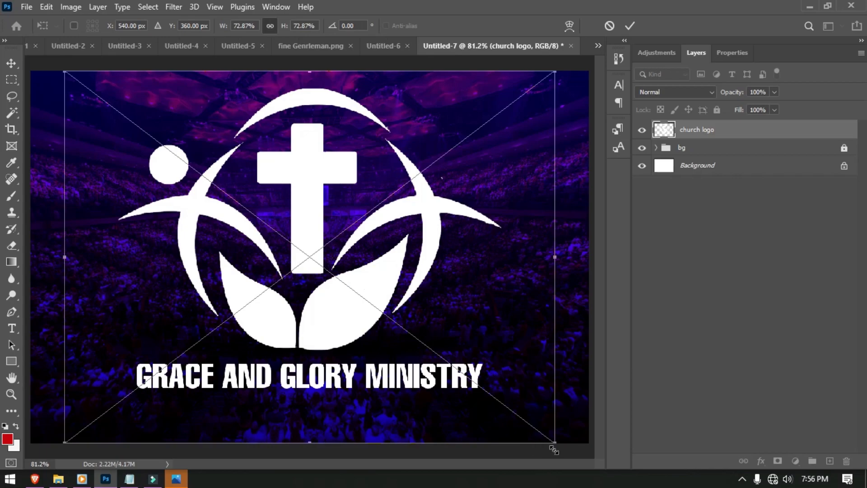
{"action": "mouse_move", "coordinate": [553, 444]}
{"action": "left_mouse_down"}
{"action": "mouse_move", "coordinate": [434, 313]}
{"action": "mouse_move", "coordinate": [344, 185]}
{"action": "mouse_move", "coordinate": [292, 155]}
{"action": "mouse_move", "coordinate": [159, 106]}
{"action": "left_mouse_up"}
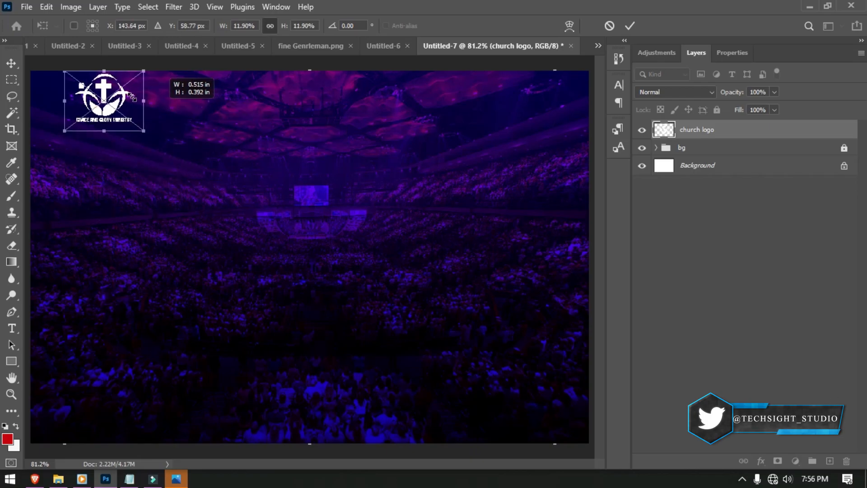
{"action": "key", "text": "ctrl+z"}
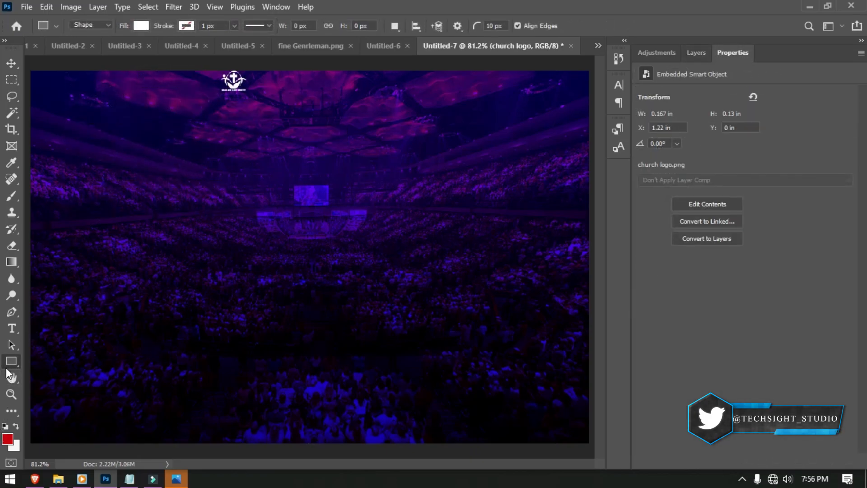
- Draw a white rounded Rectangle 1 near the top and stack church logo above it
{"action": "right_click", "coordinate": [9, 359]}
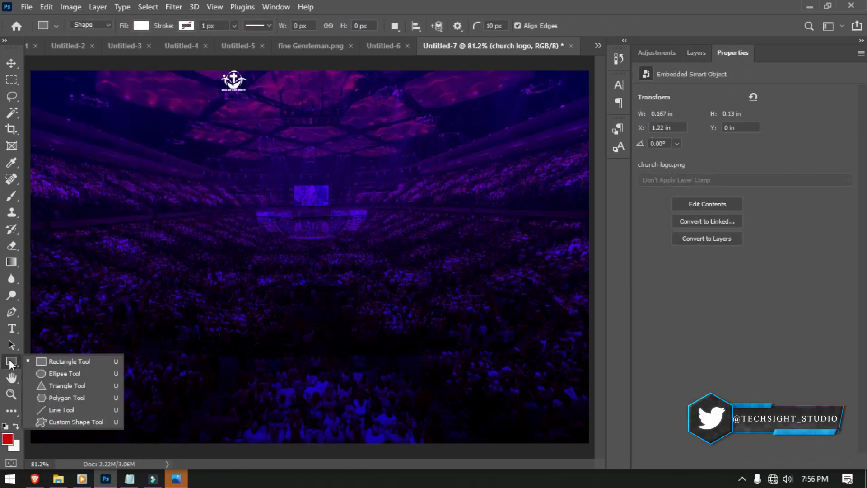
{"action": "left_click", "coordinate": [55, 357]}
{"action": "left_click_drag", "start_coordinate": [153, 148], "coordinate": [210, 206]}
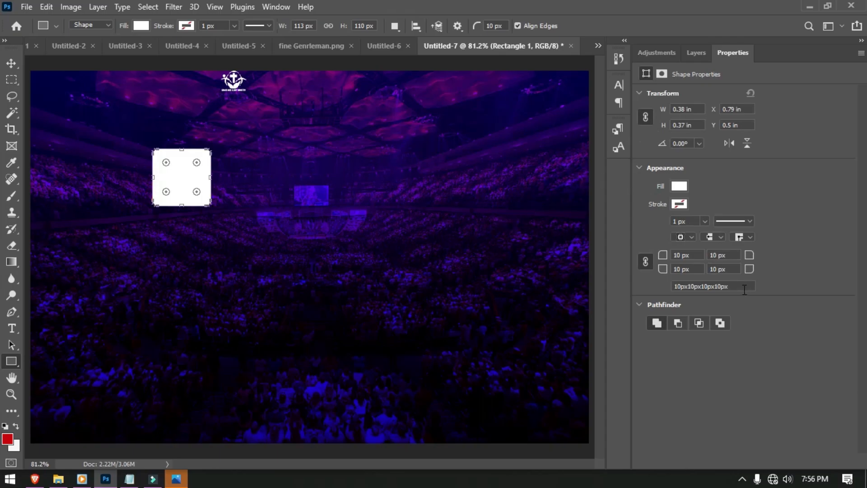
{"action": "left_click_drag", "start_coordinate": [667, 259], "coordinate": [660, 258]}
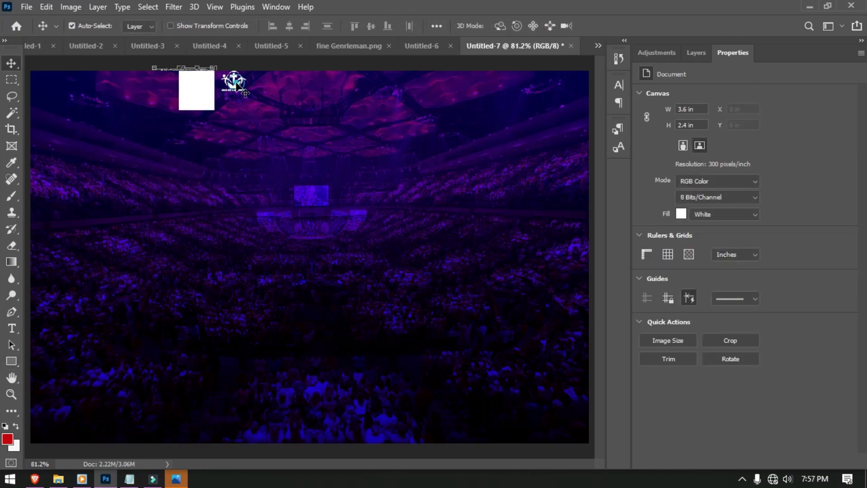
{"action": "left_click", "coordinate": [707, 53]}
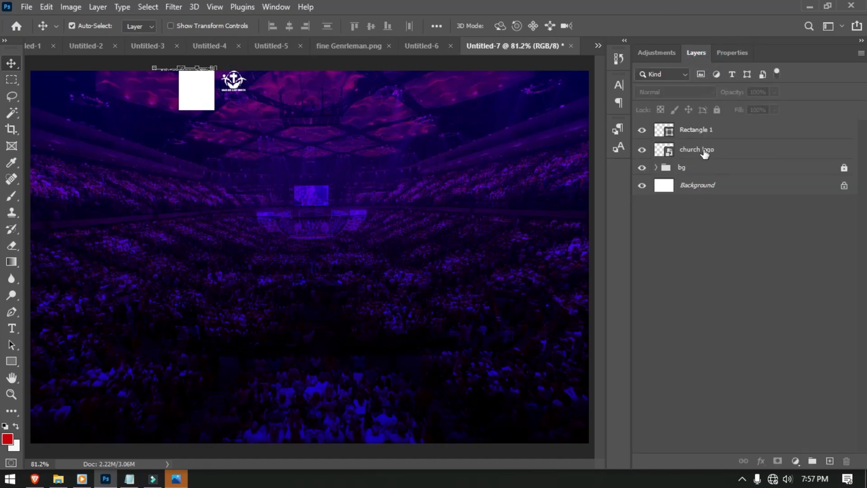
{"action": "left_click_drag", "start_coordinate": [701, 147], "coordinate": [698, 125]}
- Give church logo a dark purple #3a034e Color Overlay and move it onto the white box
{"action": "right_click", "coordinate": [697, 135]}
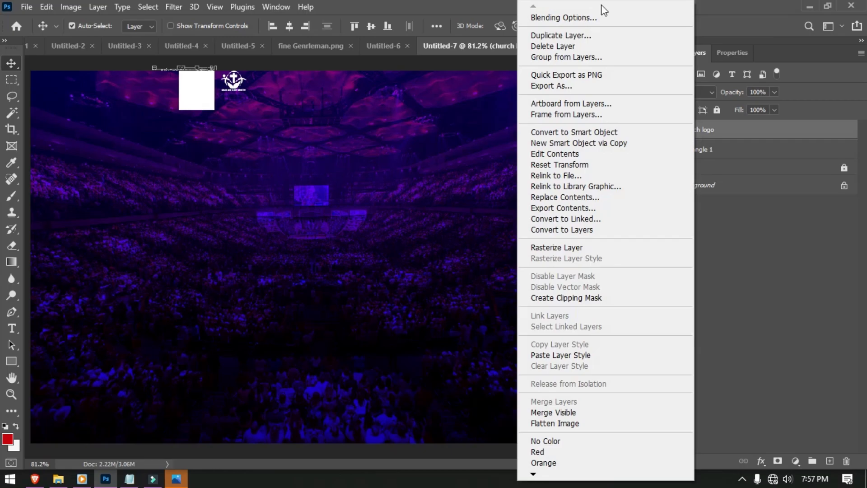
{"action": "left_click", "coordinate": [581, 17]}
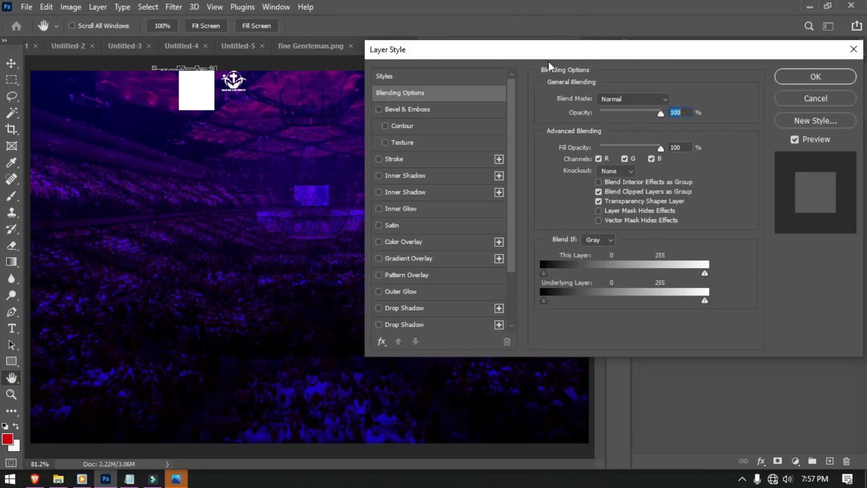
{"action": "left_click", "coordinate": [416, 244]}
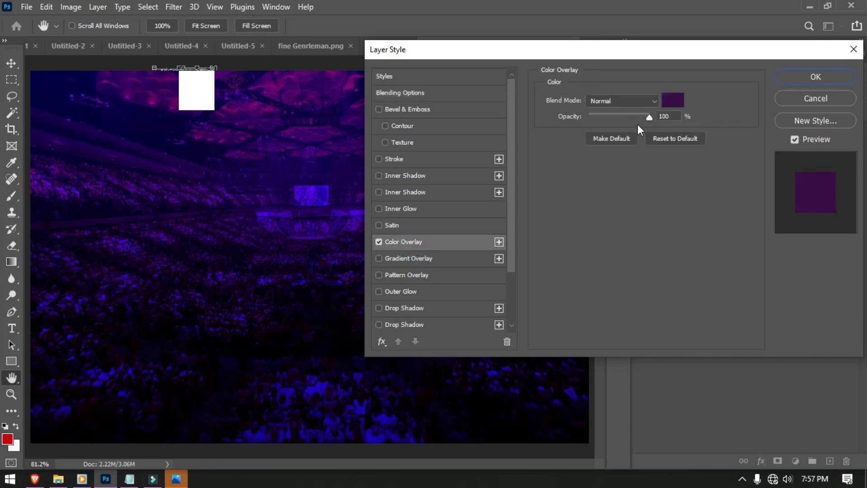
{"action": "left_click", "coordinate": [674, 103]}
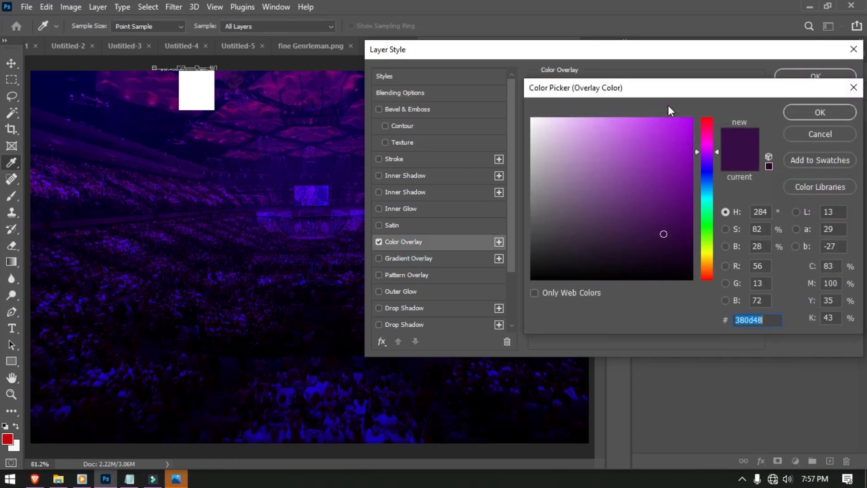
{"action": "left_click", "coordinate": [682, 224]}
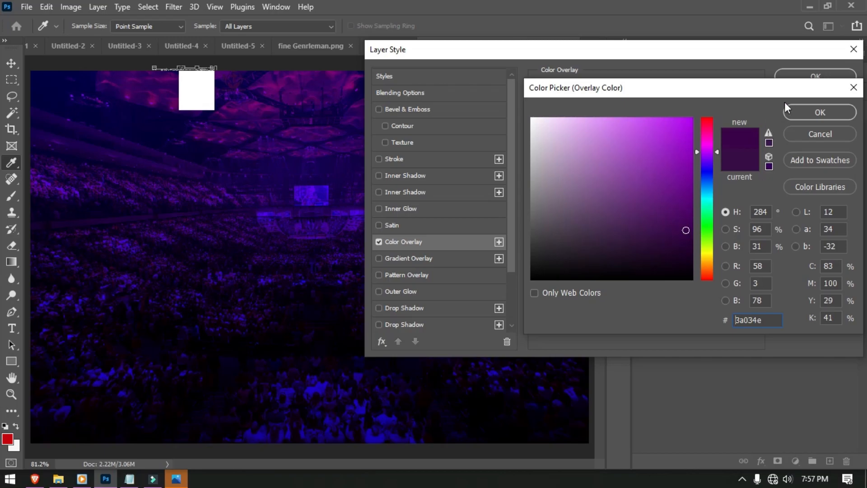
{"action": "left_click", "coordinate": [795, 108]}
{"action": "left_click", "coordinate": [815, 75]}
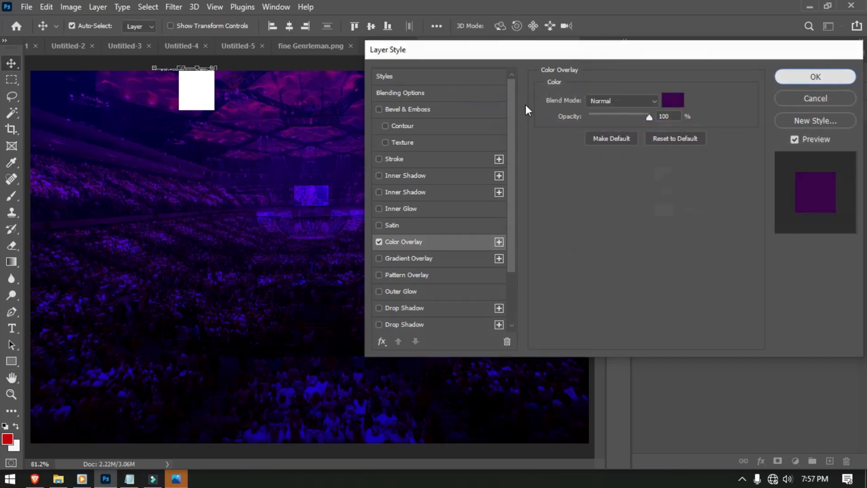
{"action": "left_click_drag", "start_coordinate": [243, 85], "coordinate": [197, 90]}
- Group Rectangle 1 and church logo into a group named logo
{"action": "key", "text": "ctrl+t"}
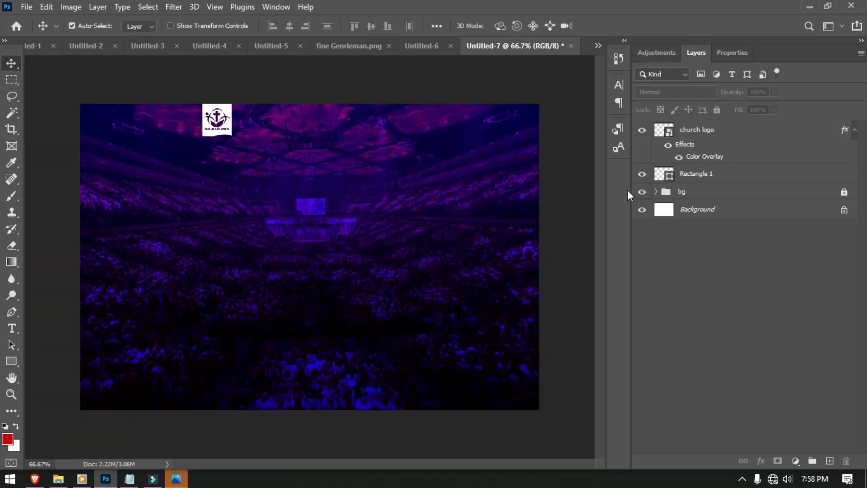
{"action": "left_click", "coordinate": [701, 174]}
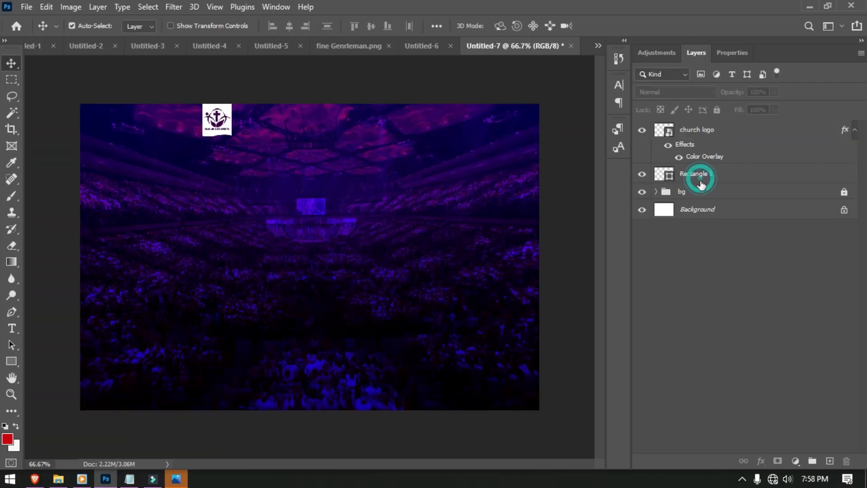
{"action": "left_click", "coordinate": [694, 137], "text": "shift"}
{"action": "key", "text": "ctrl+g"}
{"action": "double_click", "coordinate": [687, 128]}
{"action": "key", "text": "BackSpace"}
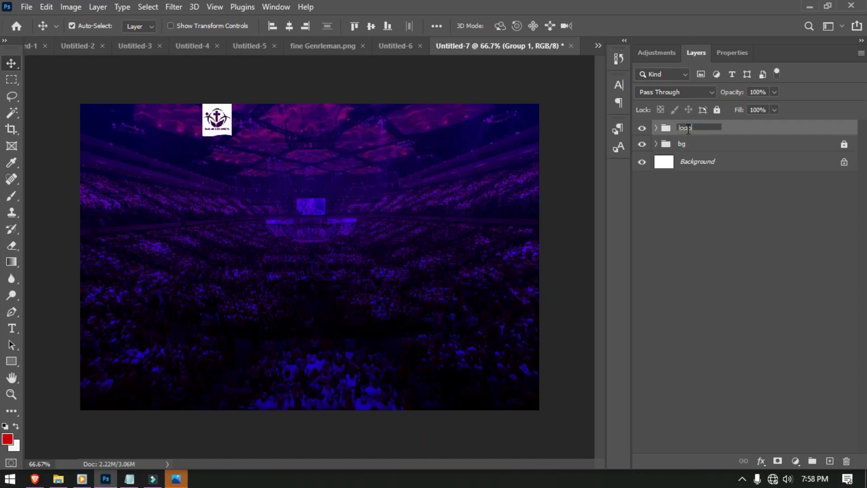
{"action": "type", "text": "logo"}
{"action": "left_click", "coordinate": [418, 151]}
{"action": "left_click", "coordinate": [234, 149]}
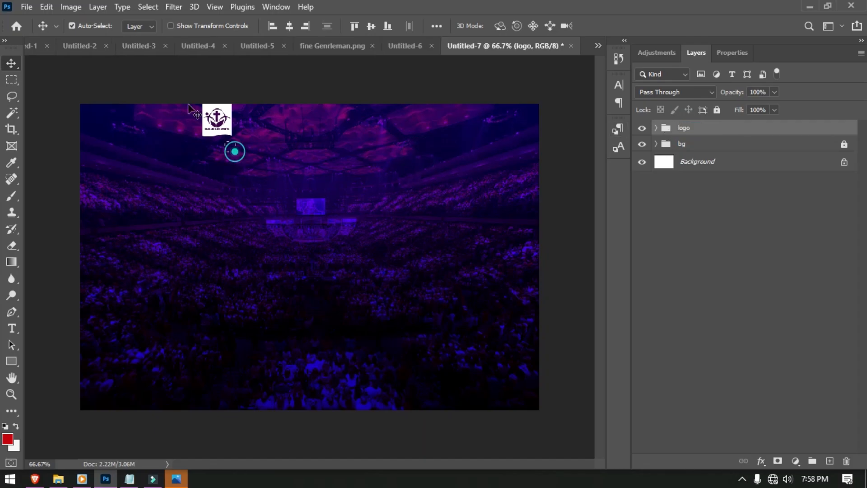
- Scale the logo badge down to 74.46%
{"action": "key", "text": "ctrl+t"}
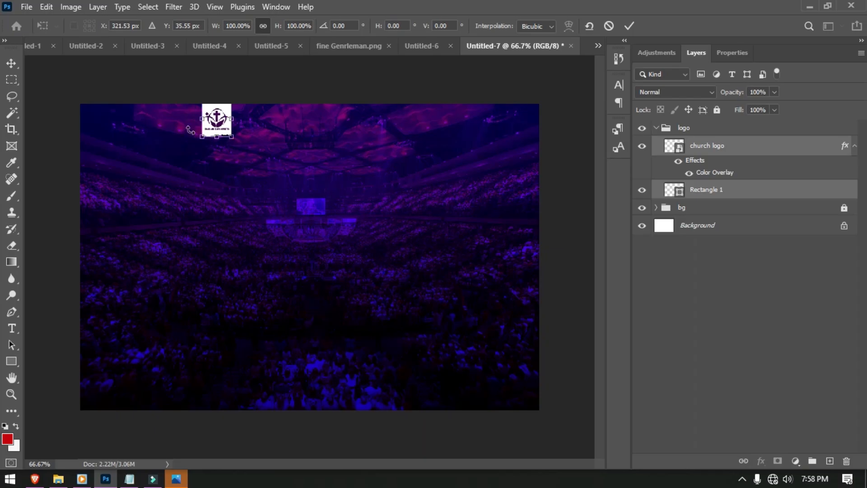
{"action": "left_click_drag", "start_coordinate": [197, 136], "coordinate": [210, 128]}
{"action": "left_click", "coordinate": [630, 25]}
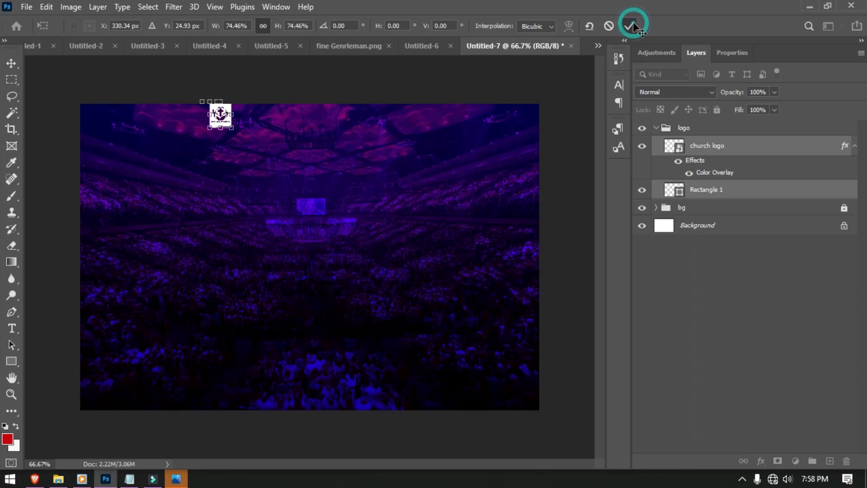
{"action": "left_click", "coordinate": [316, 177]}
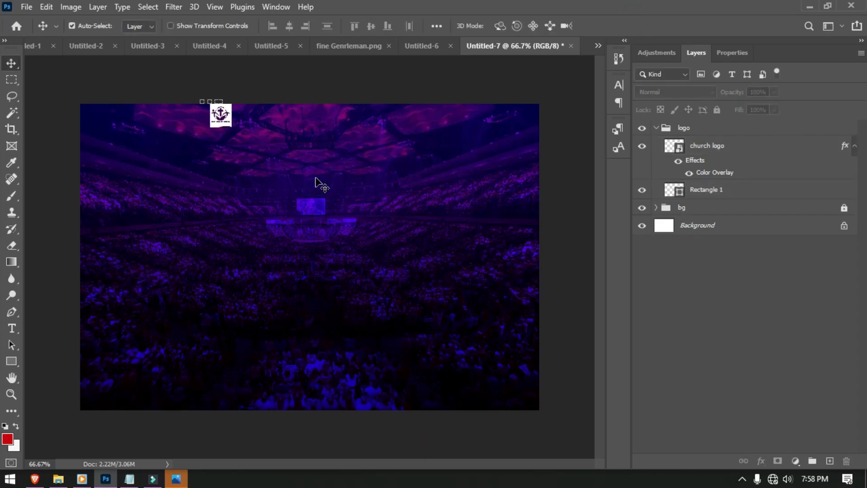
- Type GRACE AND GLORY MINISTRY in white Poppins SemiBold 6 pt
{"action": "key", "text": "t"}
{"action": "left_click", "coordinate": [266, 119]}
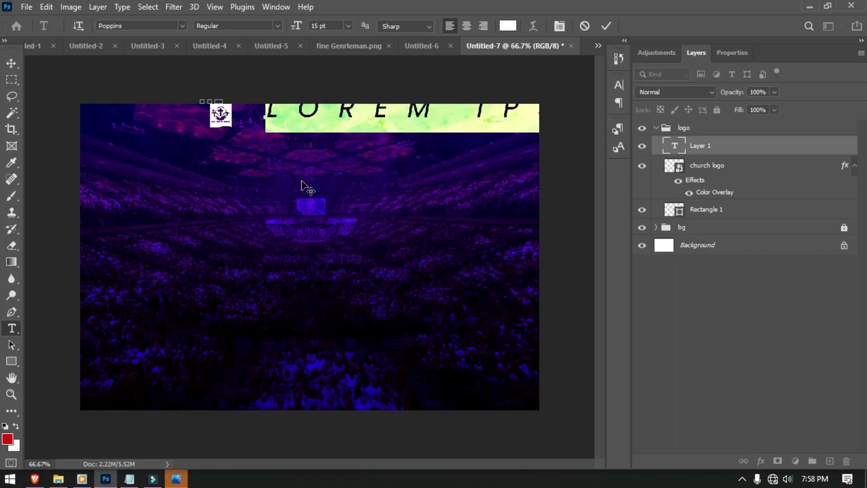
{"action": "type", "text": "G"}
{"action": "left_click_drag", "start_coordinate": [475, 121], "coordinate": [472, 122]}
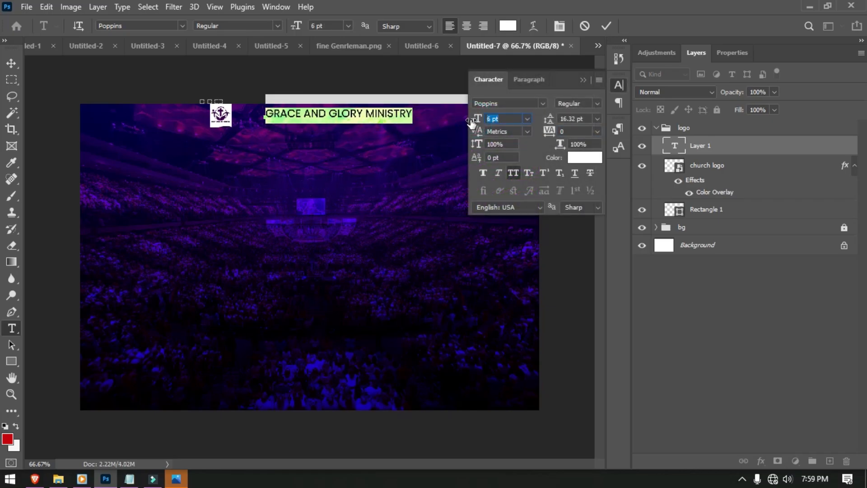
{"action": "left_click", "coordinate": [597, 103]}
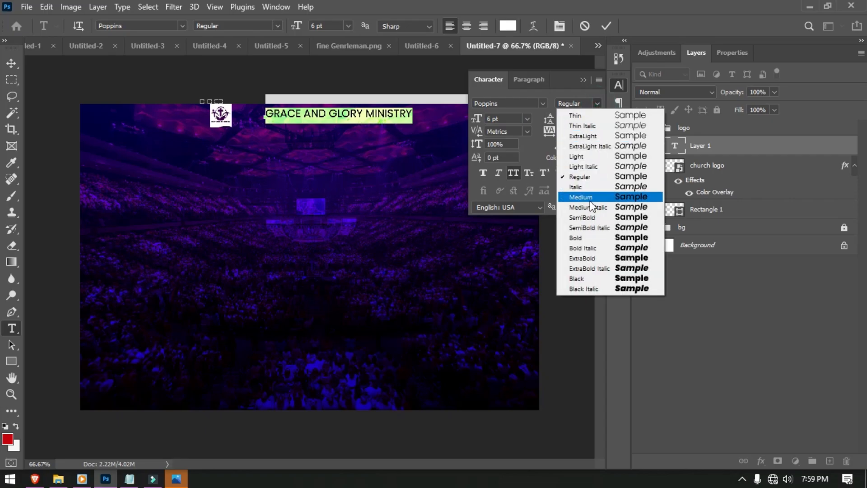
{"action": "left_click", "coordinate": [589, 214]}
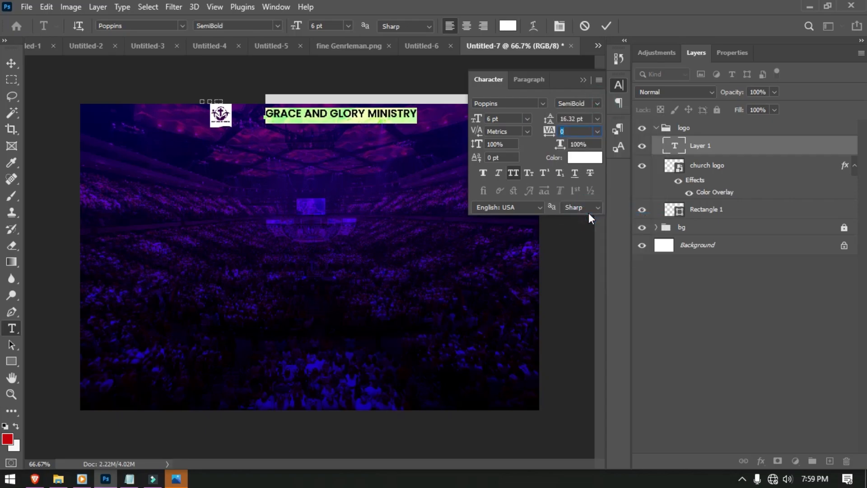
{"action": "left_click", "coordinate": [606, 26]}
- Position the ministry heading right beside the logo badge
{"action": "left_click", "coordinate": [12, 66]}
{"action": "left_click_drag", "start_coordinate": [346, 112], "coordinate": [319, 116]}
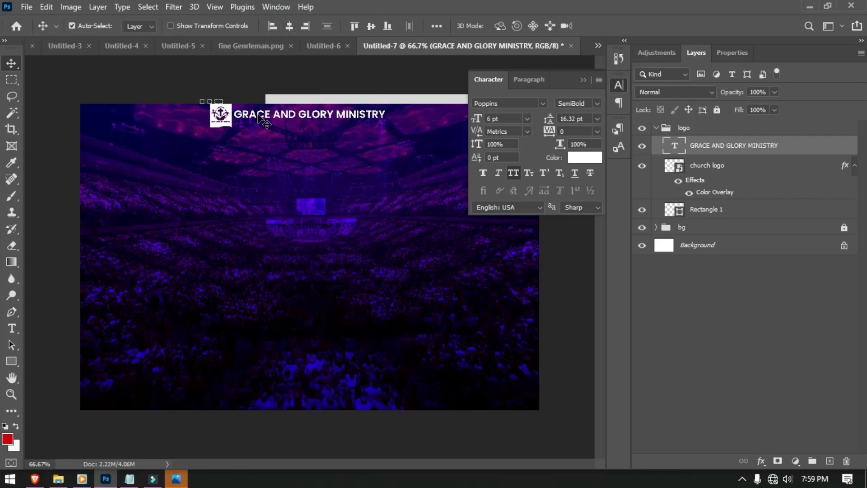
{"action": "key", "text": "shift+Down"}
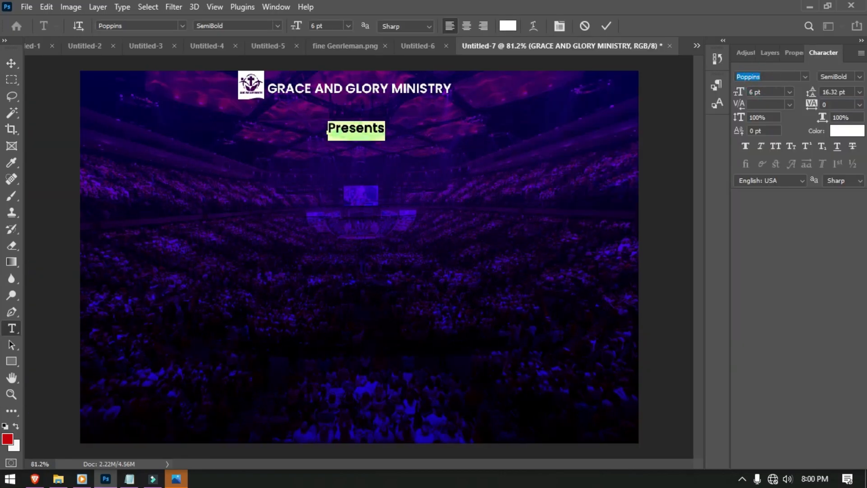
- Set the Presents text to Photograph Regular at 8 pt
{"action": "type", "text": "pho"}
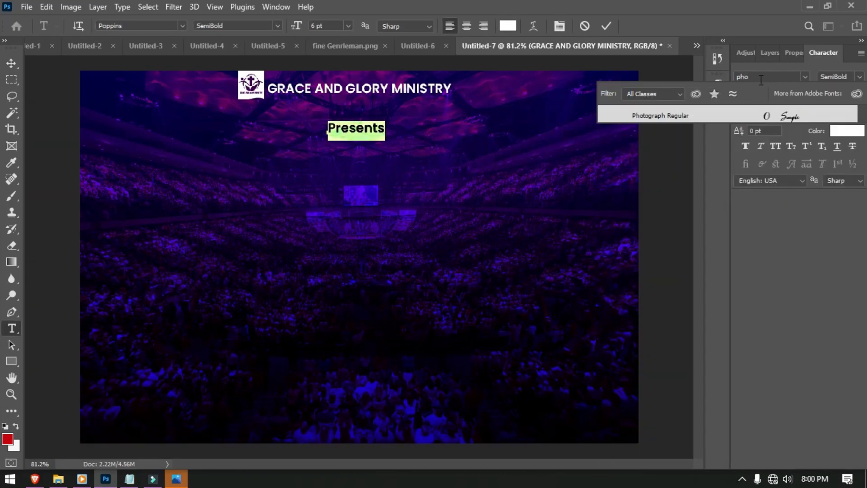
{"action": "left_click", "coordinate": [669, 115]}
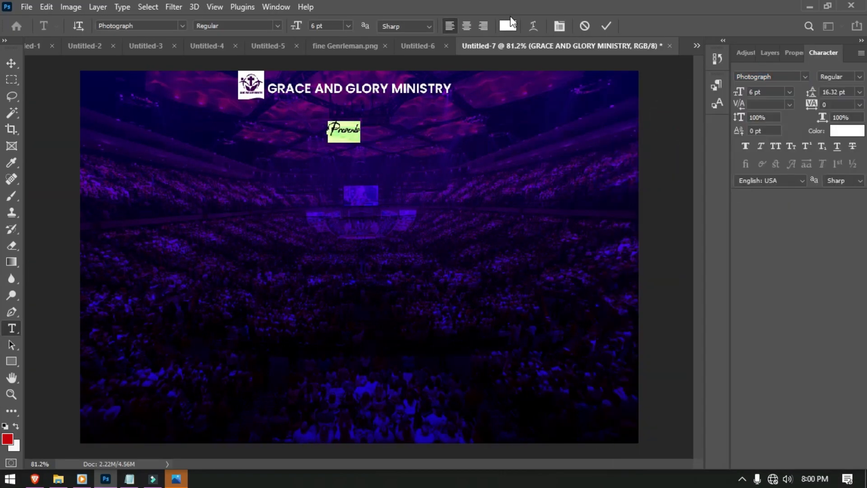
{"action": "left_click", "coordinate": [769, 92]}
{"action": "type", "text": "8"}
{"action": "key", "text": "Return"}
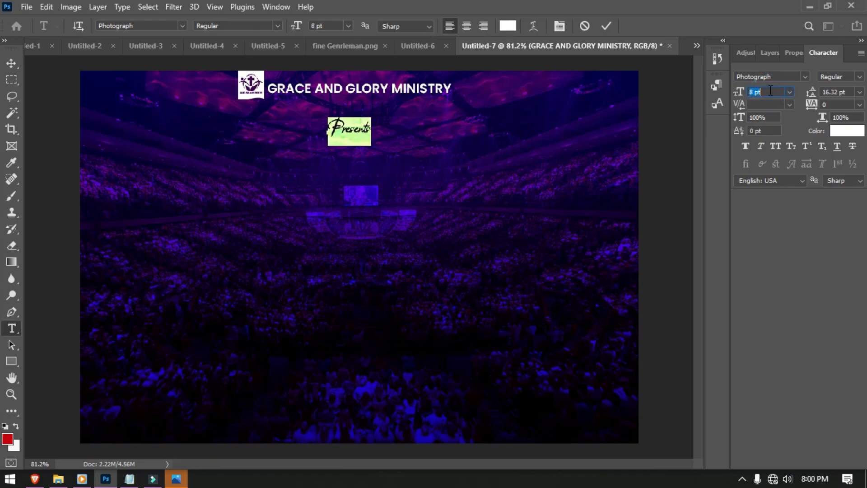
{"action": "left_click", "coordinate": [607, 26]}
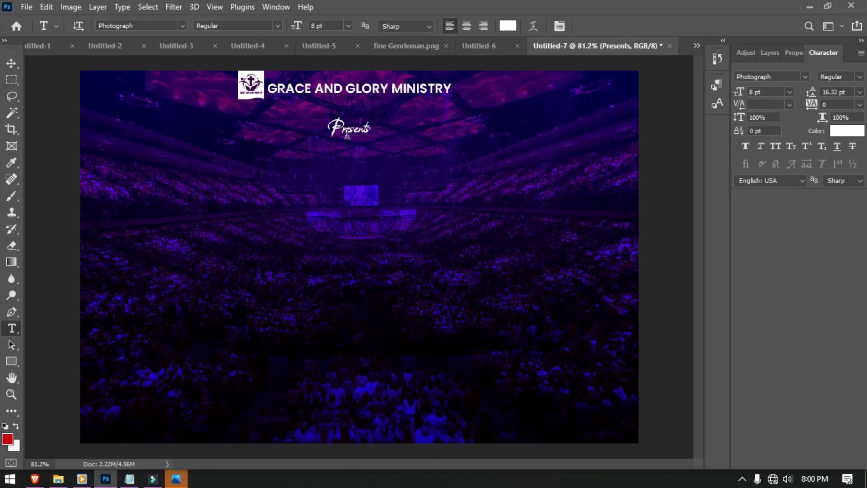
- Nudge Presents into place centred just below the ministry title
{"action": "key", "text": "v"}
{"action": "mouse_move", "coordinate": [346, 132]}
{"action": "left_mouse_down"}
{"action": "mouse_move", "coordinate": [347, 123]}
{"action": "mouse_move", "coordinate": [347, 132]}
{"action": "left_mouse_up"}
{"action": "left_click", "coordinate": [261, 281]}
{"action": "key", "text": "t"}
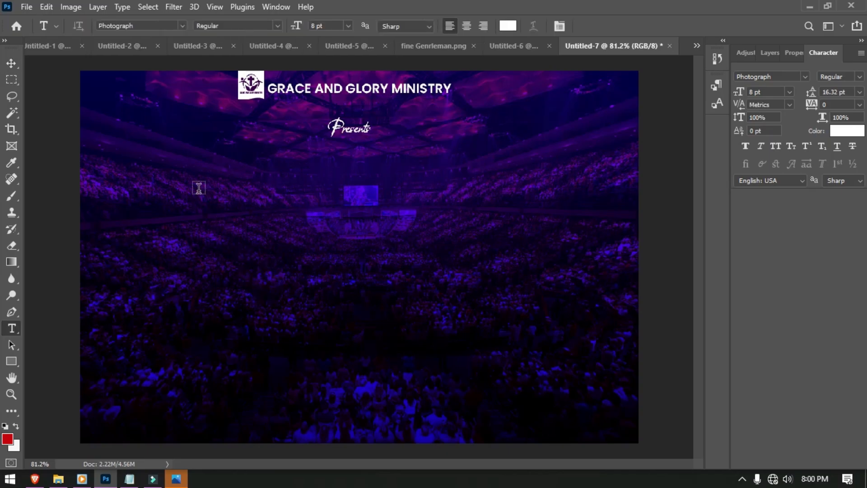
- Type THE LORD HAS in Harabara at 26 pt with Faux Italic
{"action": "left_click", "coordinate": [239, 194]}
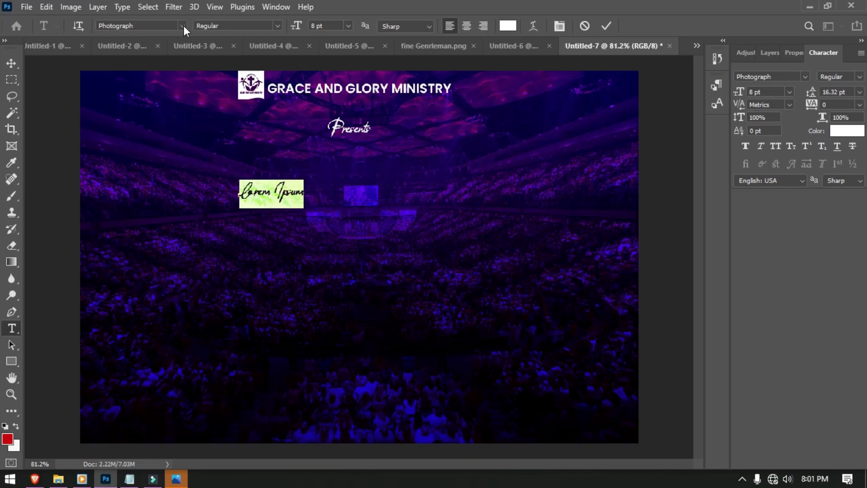
{"action": "left_click", "coordinate": [163, 27]}
{"action": "type", "text": "hara"}
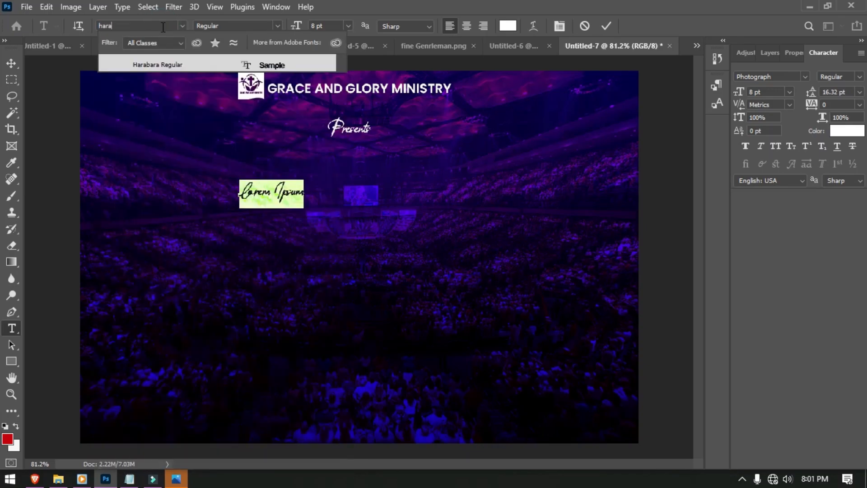
{"action": "left_click", "coordinate": [166, 63]}
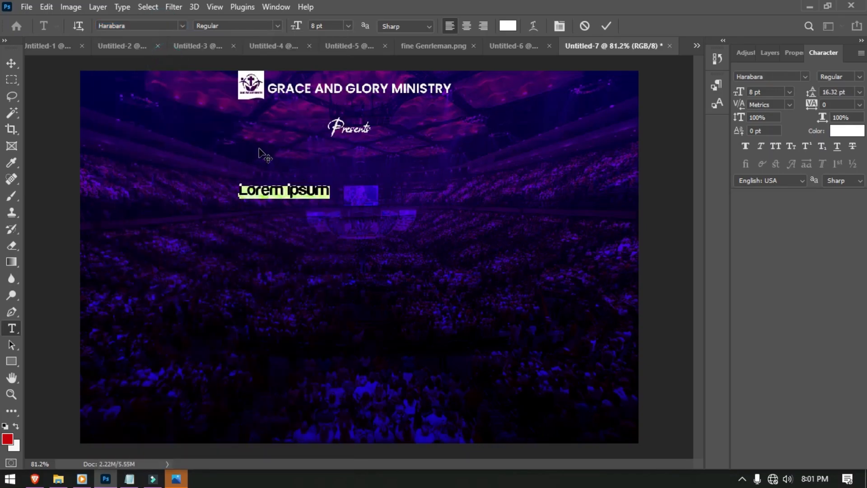
{"action": "key", "text": "BackSpace"}
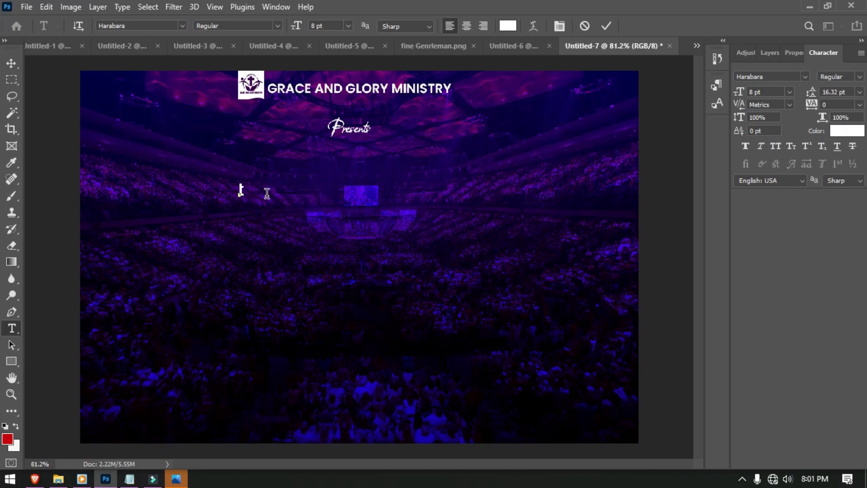
{"action": "type", "text": "I"}
{"action": "type", "text": "H"}
{"action": "type", "text": "E LOR"}
{"action": "type", "text": "D"}
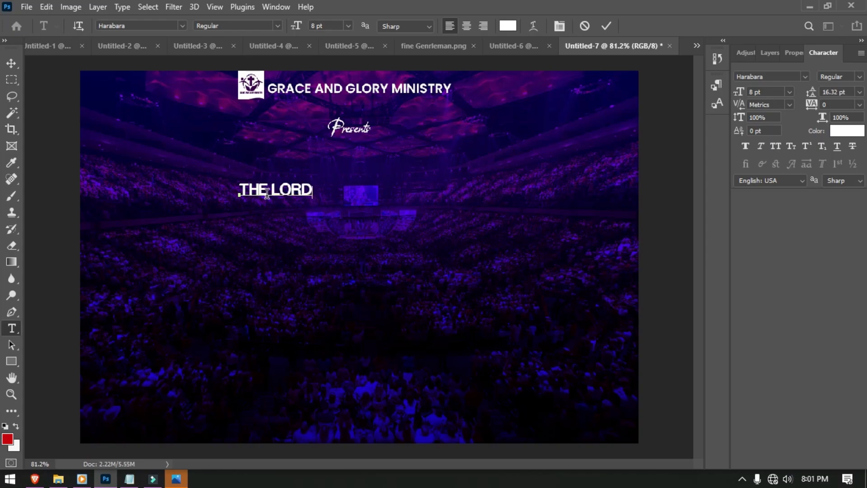
{"action": "type", "text": " HAS"}
{"action": "key", "text": "ctrl+a"}
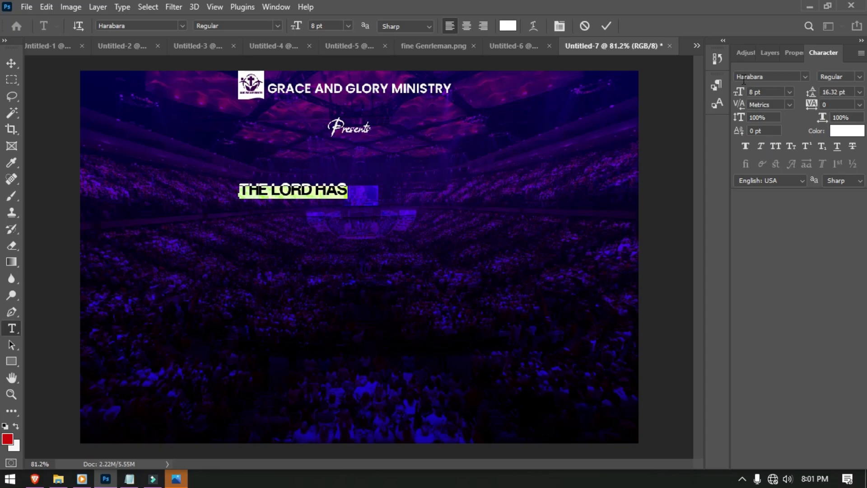
{"action": "left_click_drag", "start_coordinate": [741, 91], "coordinate": [754, 92]}
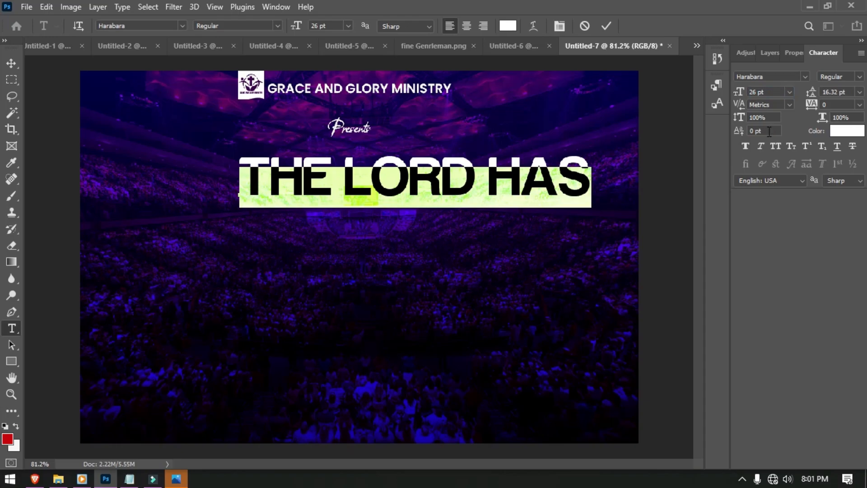
{"action": "left_click", "coordinate": [762, 144]}
- Centre THE LORD HAS horizontally below Presents and duplicate it just beneath
{"action": "left_click", "coordinate": [12, 65]}
{"action": "left_click_drag", "start_coordinate": [353, 199], "coordinate": [315, 204]}
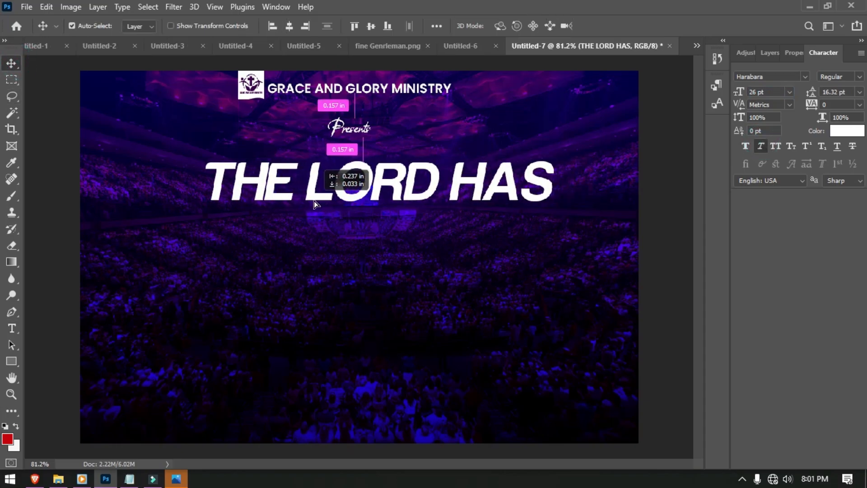
{"action": "left_click", "coordinate": [289, 26]}
{"action": "key", "text": "shift+Down"}
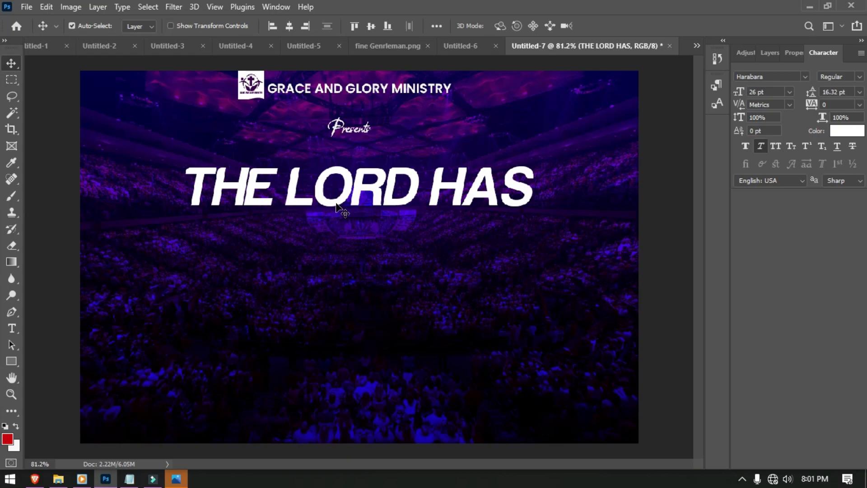
{"action": "left_click_drag", "start_coordinate": [337, 205], "coordinate": [334, 261]}
- Retype the duplicated line as PROMISED in larger Helvetica Compressed and centre it horizontally
{"action": "double_click", "coordinate": [334, 258]}
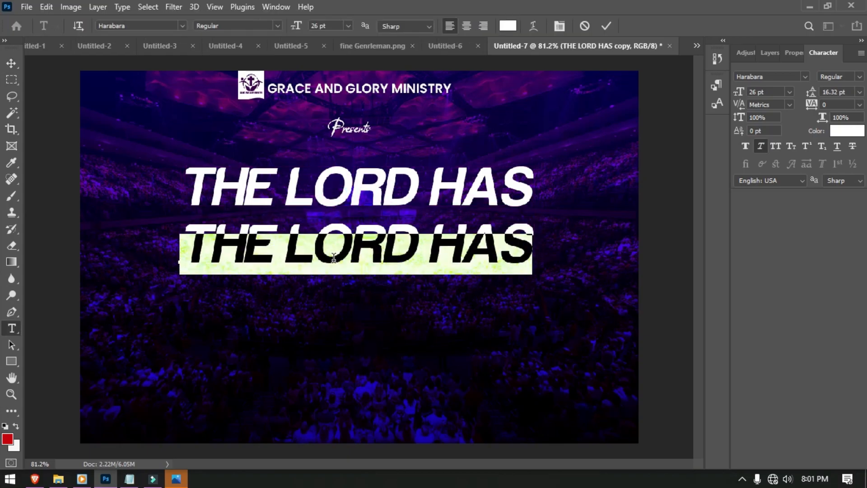
{"action": "type", "text": "p"}
{"action": "key", "text": "BackSpace"}
{"action": "type", "text": "PROMISED"}
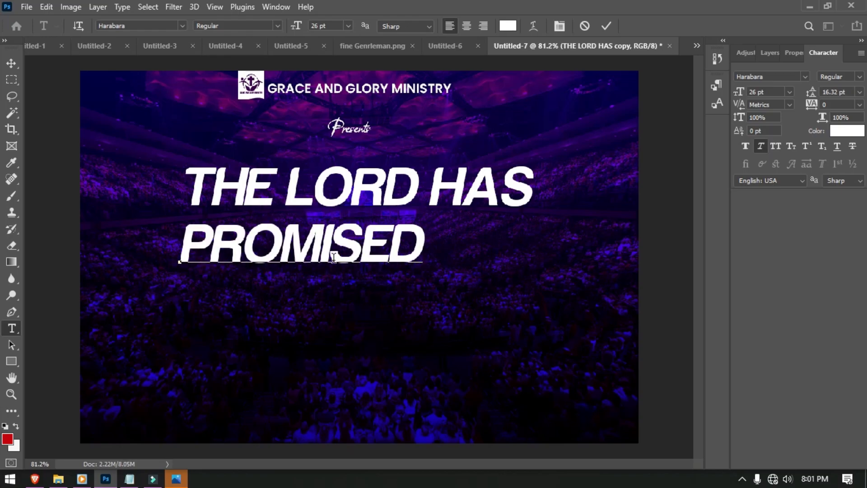
{"action": "key", "text": "ctrl+a"}
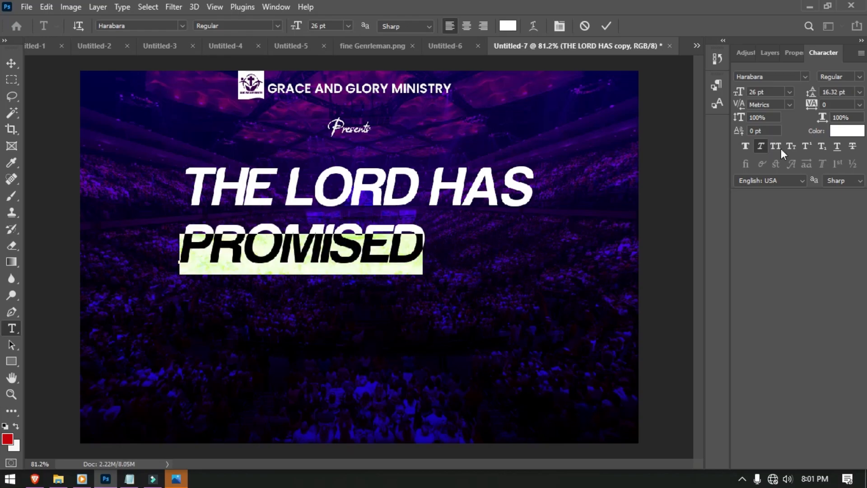
{"action": "left_click", "coordinate": [767, 75]}
{"action": "type", "text": "H"}
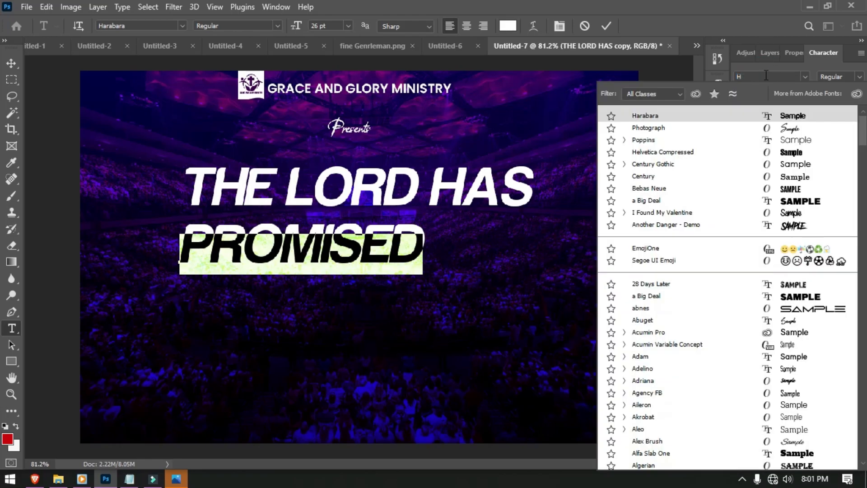
{"action": "type", "text": "ELV"}
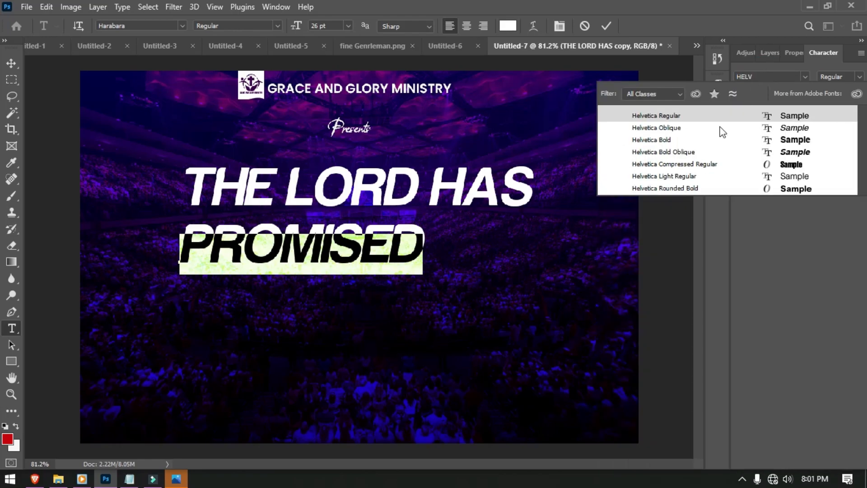
{"action": "left_click", "coordinate": [712, 164]}
{"action": "left_click_drag", "start_coordinate": [739, 98], "coordinate": [747, 92]}
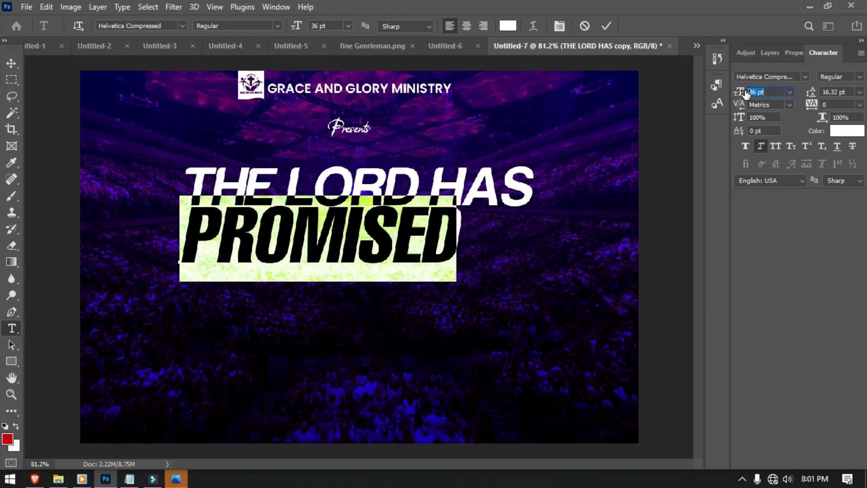
{"action": "left_click", "coordinate": [11, 63]}
{"action": "left_click", "coordinate": [289, 26]}
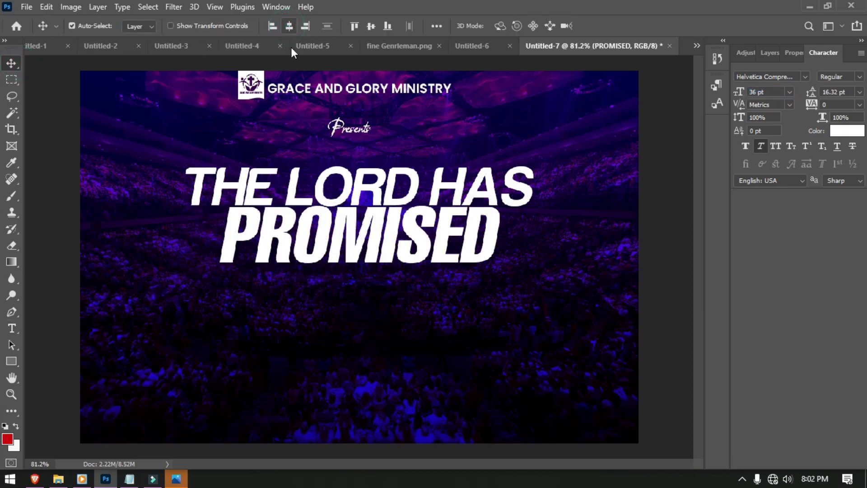
- Shrink THE LORD HAS to 20 pt and reposition it above PROMISED
{"action": "key", "text": "t"}
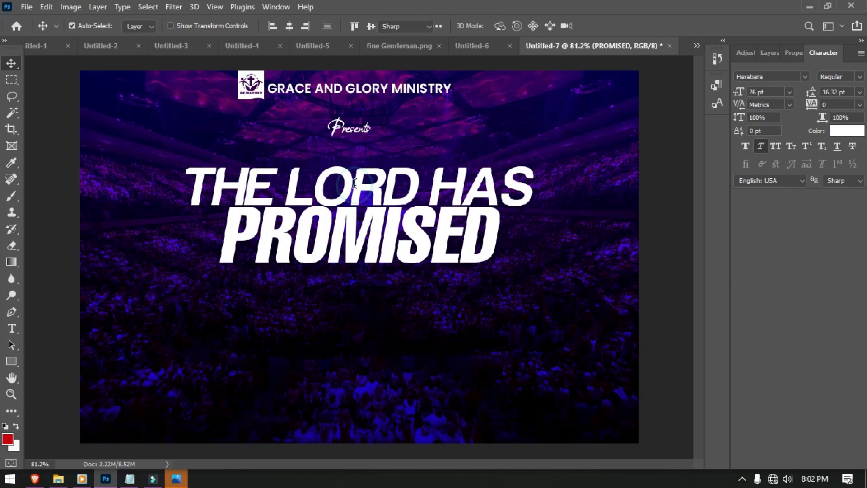
{"action": "double_click", "coordinate": [354, 183]}
{"action": "left_click_drag", "start_coordinate": [298, 27], "coordinate": [295, 27]}
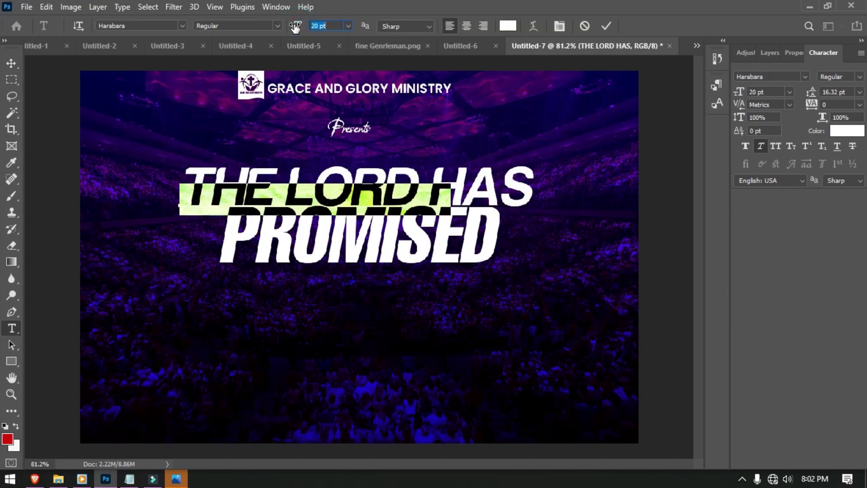
{"action": "left_click", "coordinate": [605, 25]}
{"action": "key", "text": "v"}
{"action": "left_click_drag", "start_coordinate": [322, 203], "coordinate": [372, 189]}
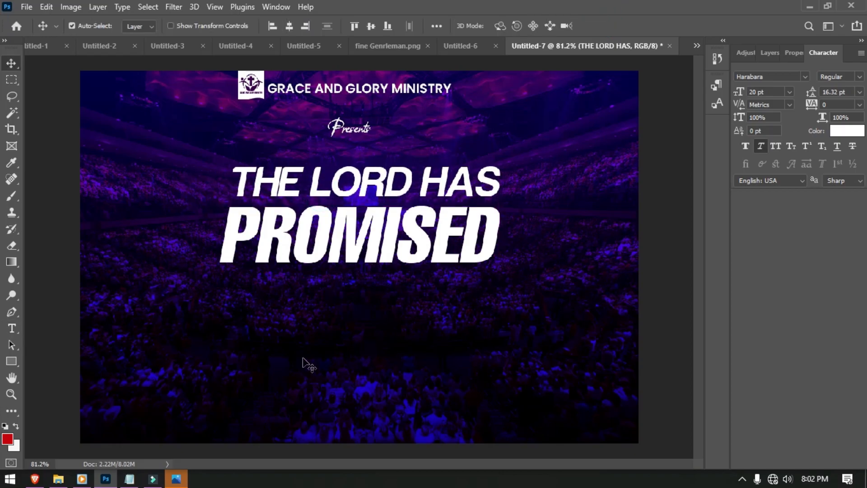
{"action": "left_click_drag", "start_coordinate": [362, 347], "coordinate": [343, 120]}
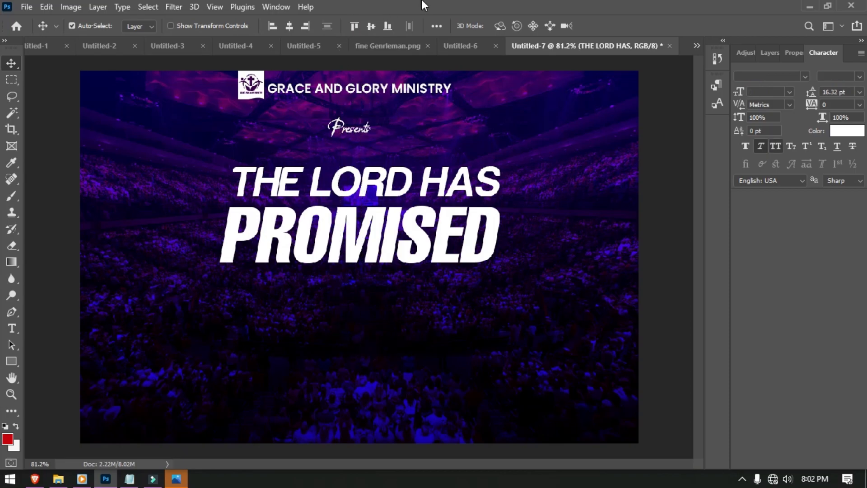
- Align Presents and THE LORD HAS on their horizontal centres, relative to the selection
{"action": "left_click", "coordinate": [435, 25]}
{"action": "left_click", "coordinate": [468, 141]}
{"action": "left_click", "coordinate": [469, 153]}
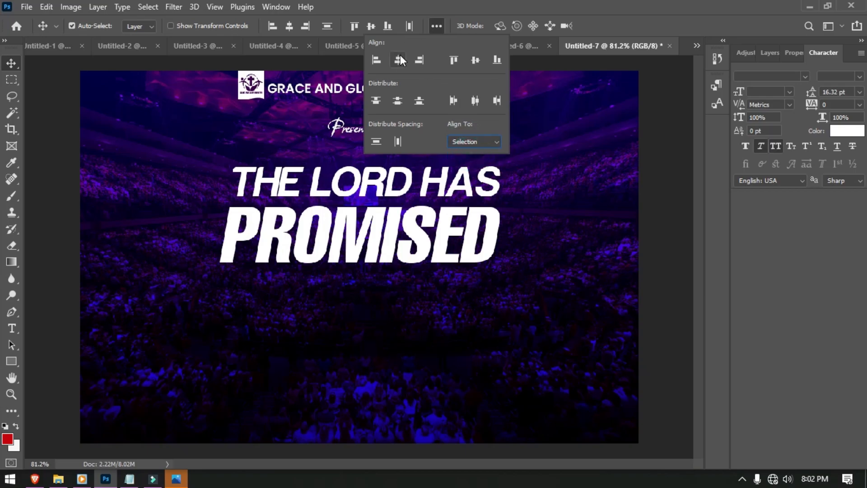
{"action": "left_click", "coordinate": [399, 58]}
{"action": "left_click", "coordinate": [375, 350]}
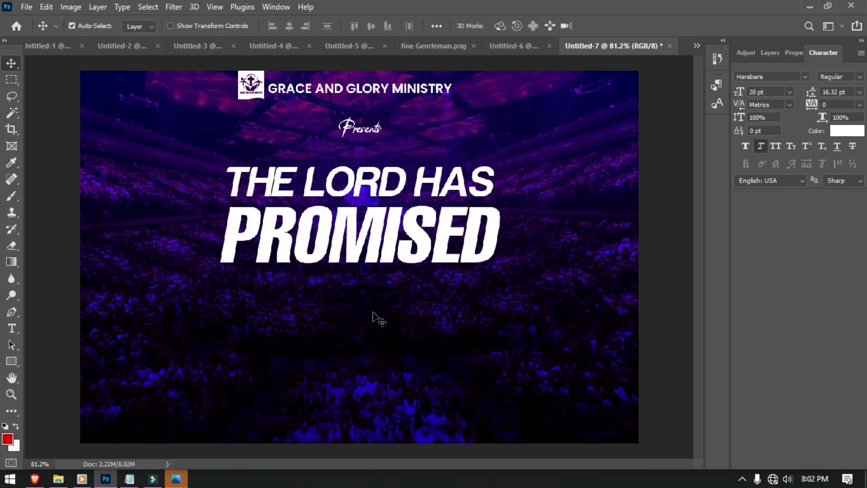
- Nudge PROMISED up slightly so it sits closer under the headline
{"action": "left_click", "coordinate": [375, 256]}
{"action": "key", "text": "Up"}
{"action": "key", "text": "Up"}
{"action": "key", "text": "Up"}
{"action": "key", "text": "Up"}
{"action": "key", "text": "Up"}
{"action": "key", "text": "Up"}
{"action": "key", "text": "Up"}
{"action": "key", "text": "Up"}
{"action": "key", "text": "Up"}
{"action": "key", "text": "Up"}
{"action": "key", "text": "Up"}
{"action": "key", "text": "Up"}
{"action": "key", "text": "t"}
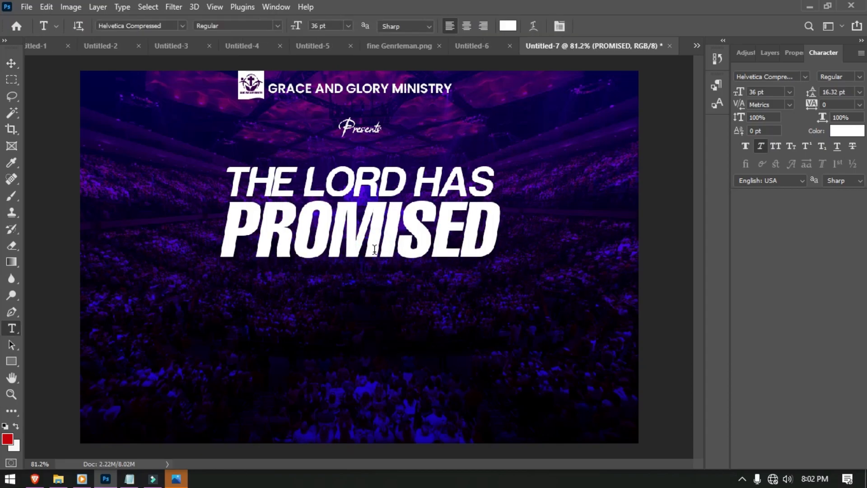
{"action": "left_click", "coordinate": [197, 371]}
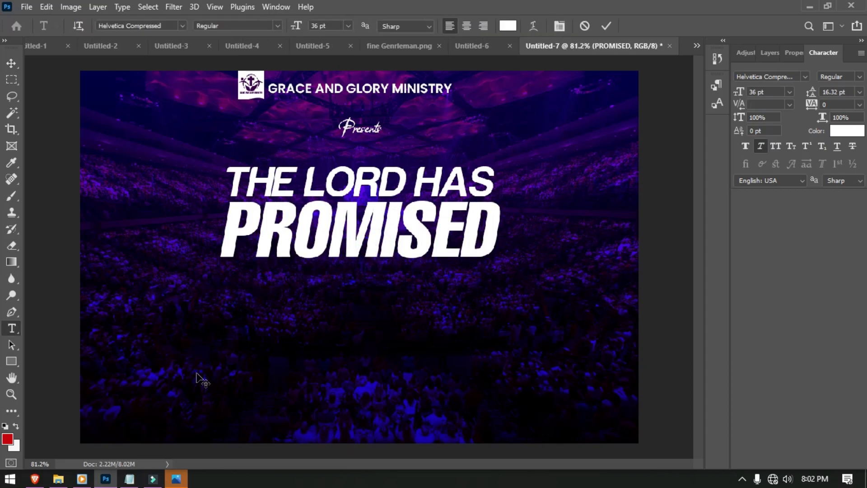
- Type TO DELIVER US in 8 pt Poppins and widen its tracking to about 720
{"action": "type", "text": "TO "}
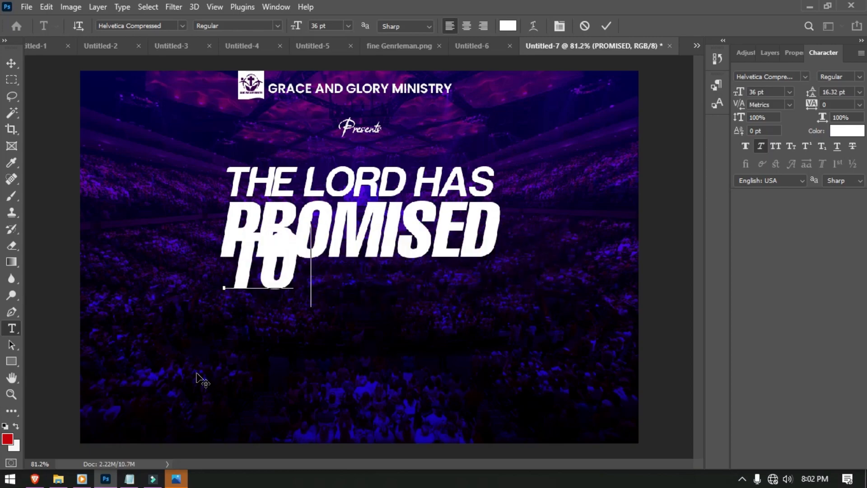
{"action": "type", "text": "DELIVER US"}
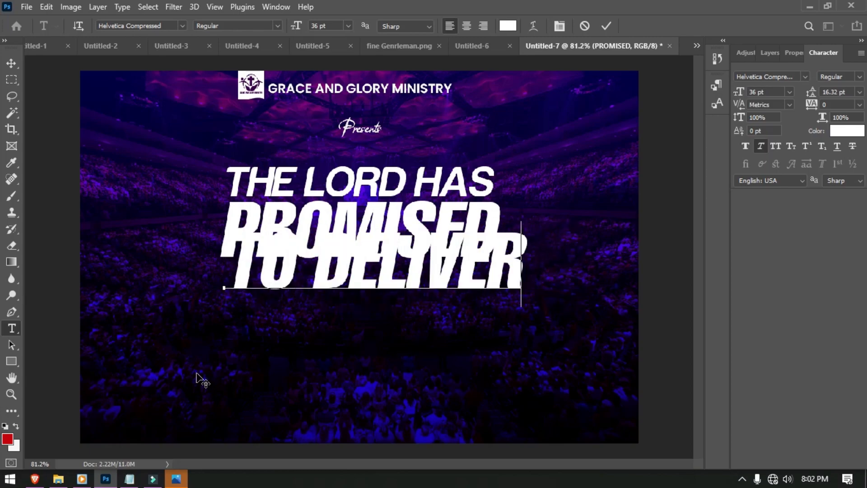
{"action": "key", "text": "ctrl+a"}
{"action": "type", "text": "8"}
{"action": "key", "text": "Return"}
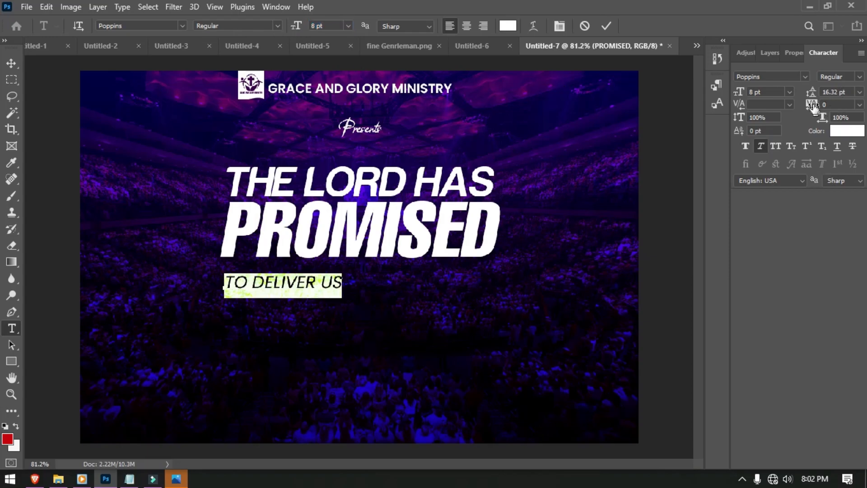
{"action": "left_click_drag", "start_coordinate": [814, 104], "coordinate": [838, 107]}
{"action": "left_click", "coordinate": [838, 106]}
{"action": "left_click_drag", "start_coordinate": [811, 106], "coordinate": [810, 105]}
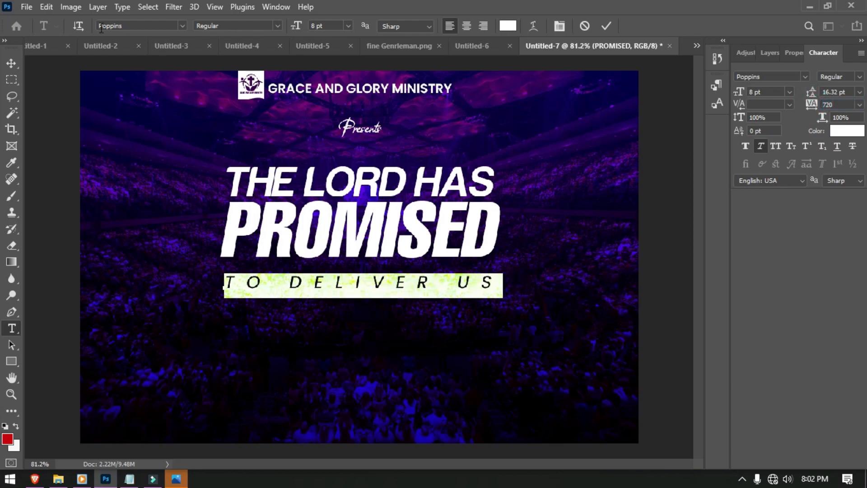
{"action": "left_click", "coordinate": [9, 63]}
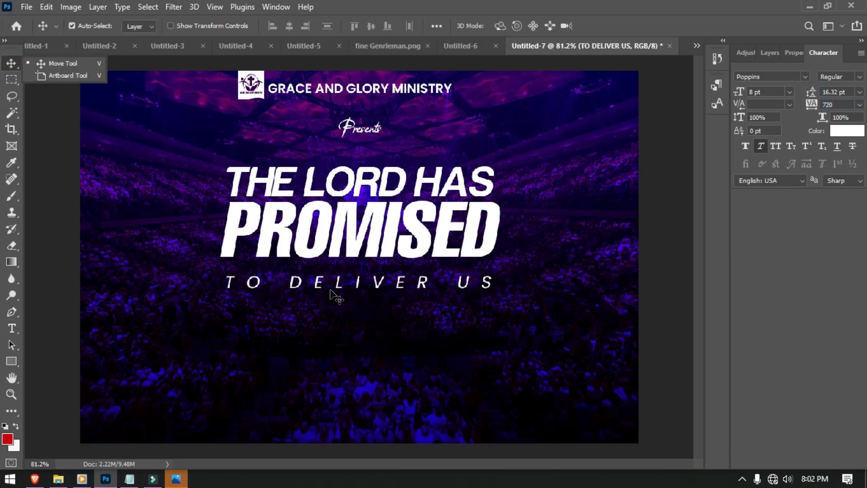
- Colour the TO DELIVER US text pink-red #eb0c5b
{"action": "double_click", "coordinate": [335, 295]}
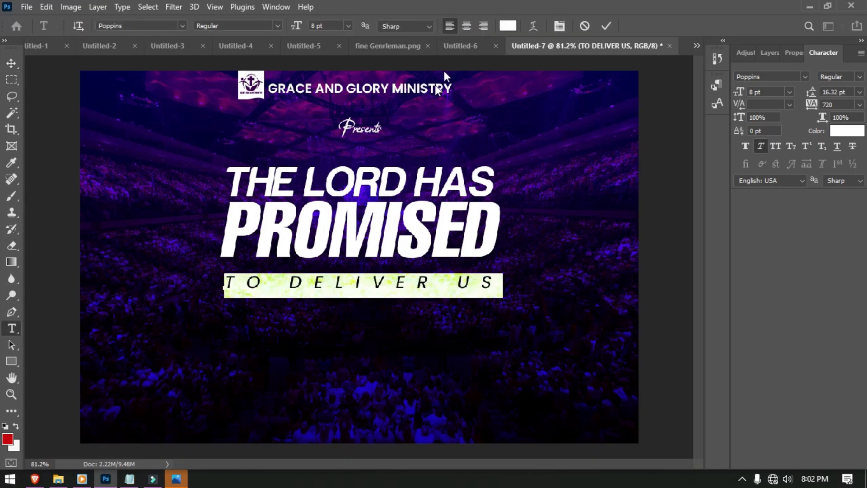
{"action": "left_click", "coordinate": [509, 27]}
{"action": "left_click_drag", "start_coordinate": [714, 138], "coordinate": [710, 126]}
{"action": "left_click", "coordinate": [690, 140]}
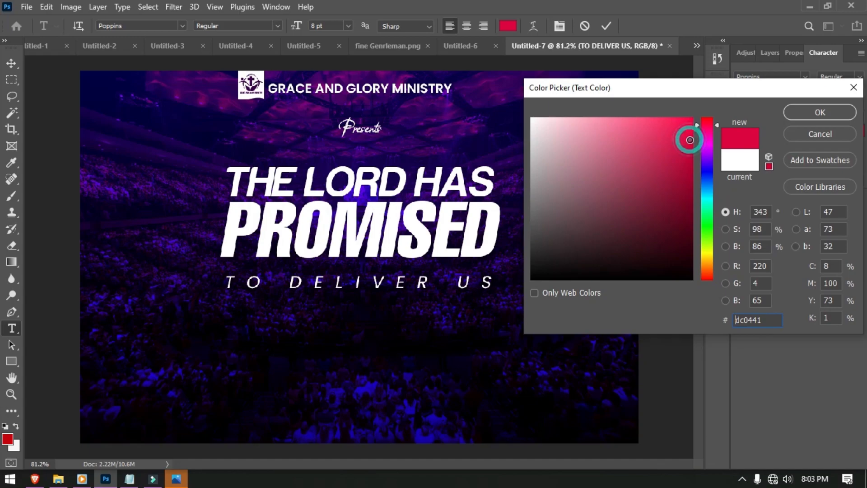
{"action": "left_click", "coordinate": [690, 138]}
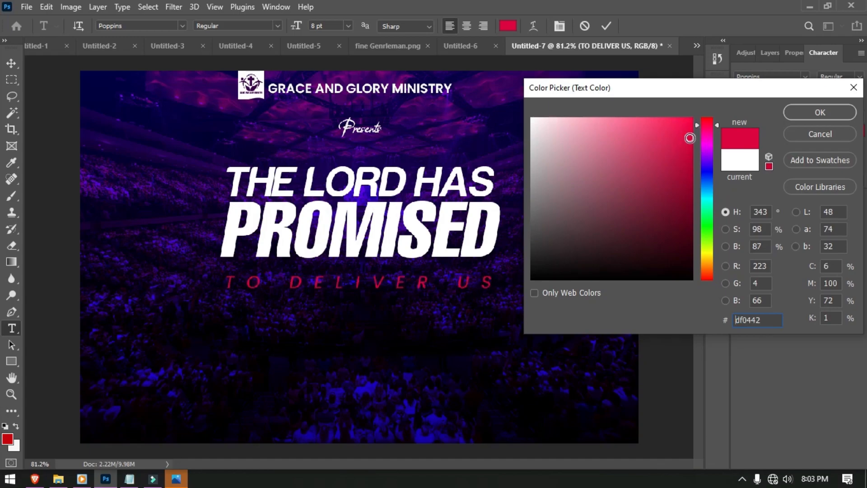
{"action": "left_click_drag", "start_coordinate": [708, 126], "coordinate": [708, 127]}
{"action": "left_click", "coordinate": [685, 131]}
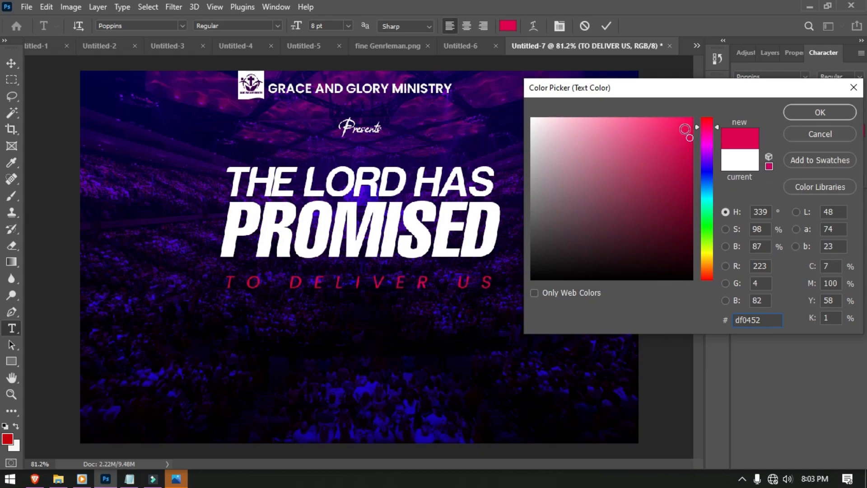
{"action": "left_click", "coordinate": [685, 130]}
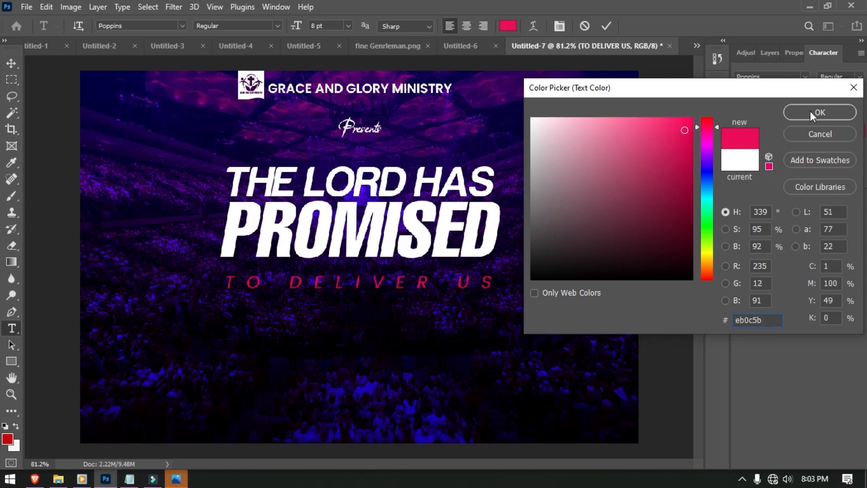
{"action": "left_click", "coordinate": [813, 116]}
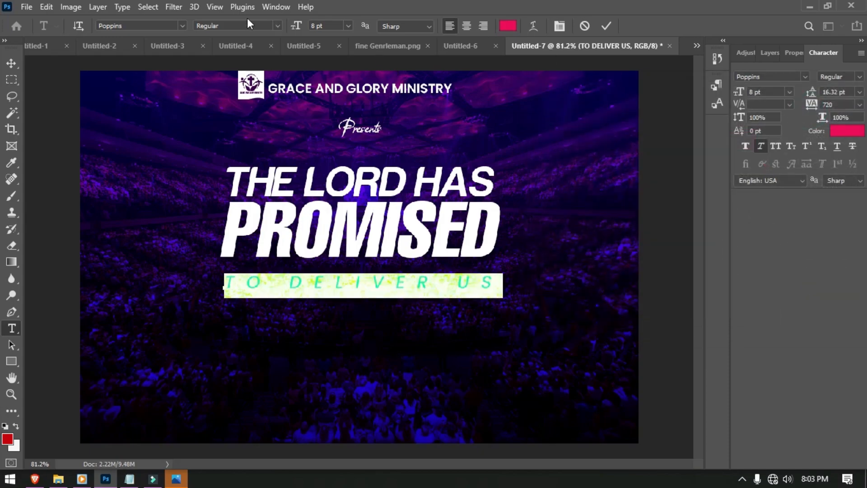
- Set TO DELIVER US to 9 pt with 600 tracking and move it up under PROMISED
{"action": "left_click", "coordinate": [277, 27]}
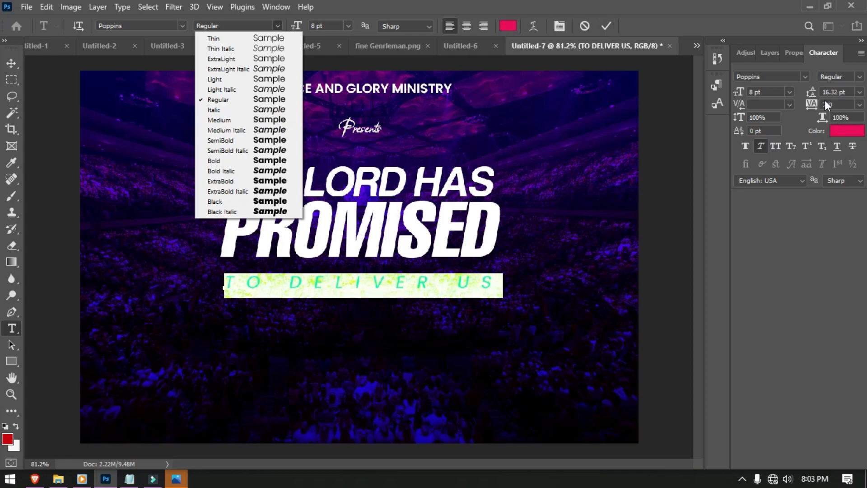
{"action": "left_click", "coordinate": [764, 91]}
{"action": "left_click", "coordinate": [764, 92]}
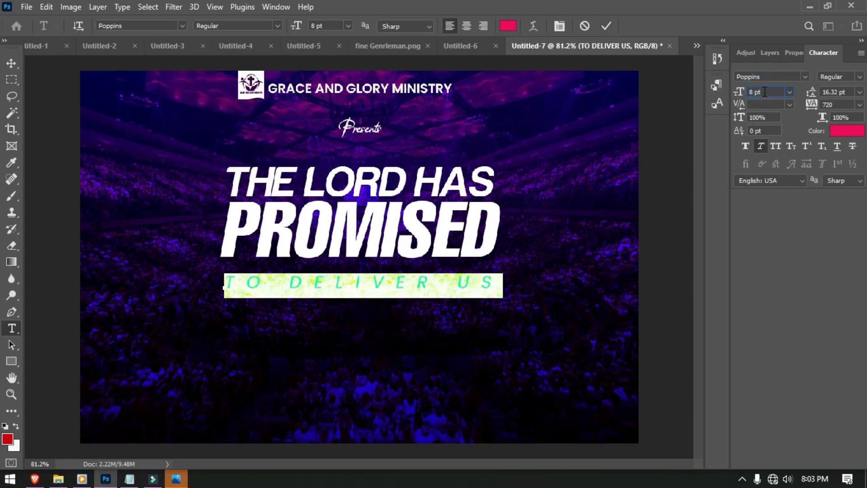
{"action": "scroll", "coordinate": [764, 91], "scroll_direction": "up", "scroll_amount": 2}
{"action": "scroll", "coordinate": [765, 91], "scroll_direction": "down", "scroll_amount": 1}
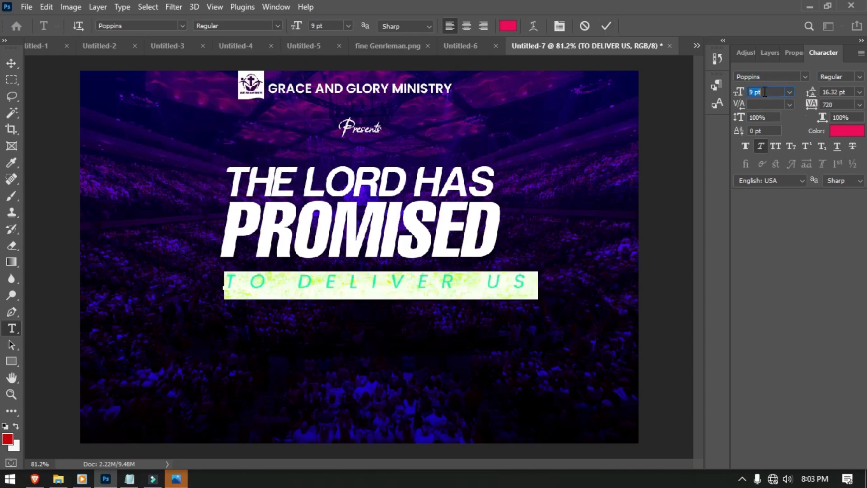
{"action": "left_click_drag", "start_coordinate": [812, 105], "coordinate": [805, 107]}
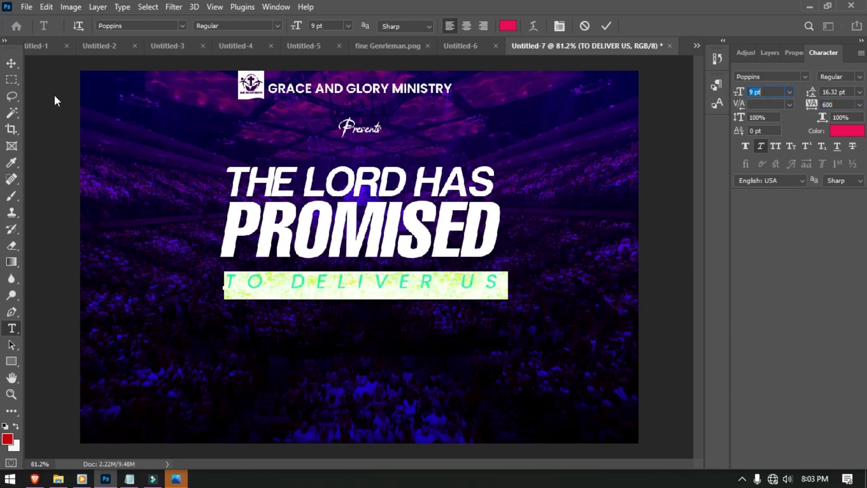
{"action": "left_click", "coordinate": [11, 63]}
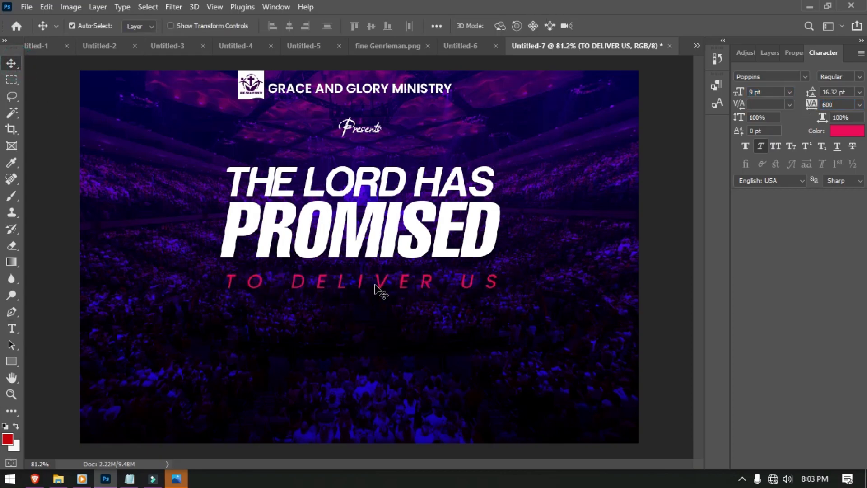
{"action": "left_click_drag", "start_coordinate": [376, 285], "coordinate": [368, 272]}
{"action": "left_click", "coordinate": [402, 381]}
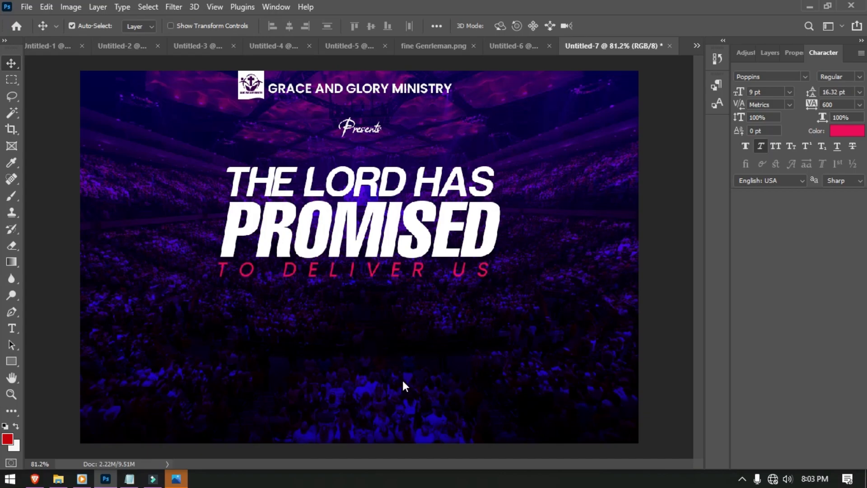
- Add a 17-09 text line at left below the tagline in Helvetica Compressed
{"action": "key", "text": "t"}
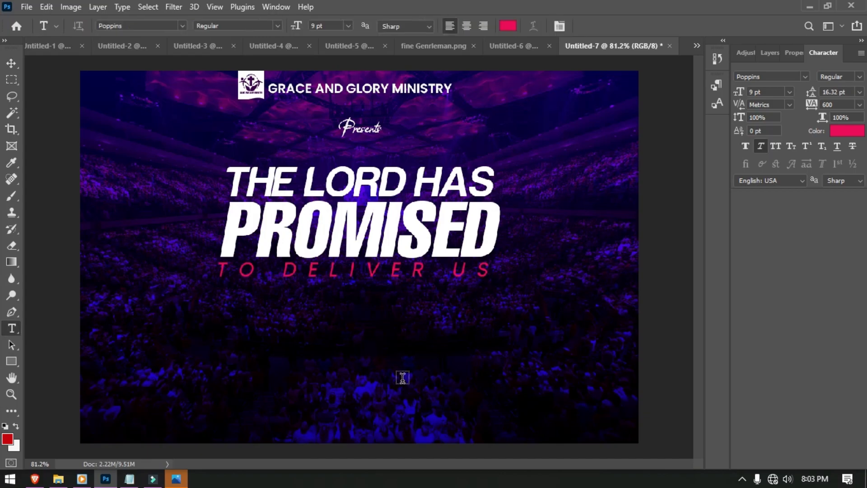
{"action": "left_click", "coordinate": [170, 318]}
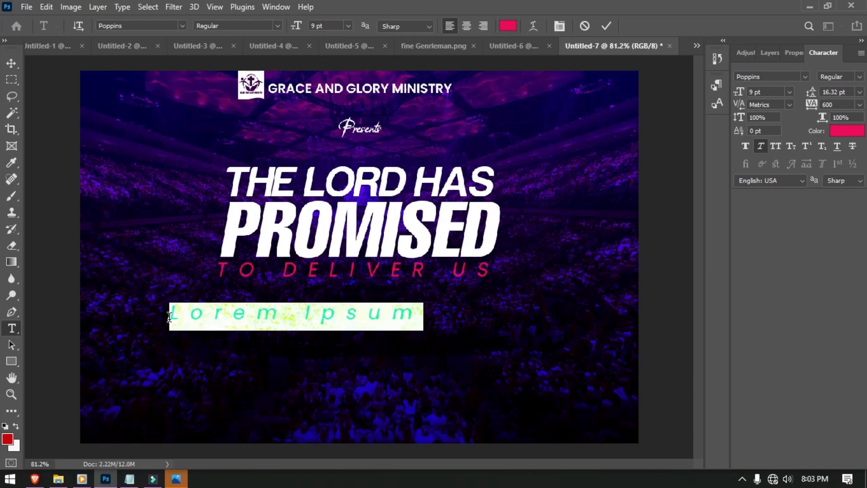
{"action": "type", "text": "17-09"}
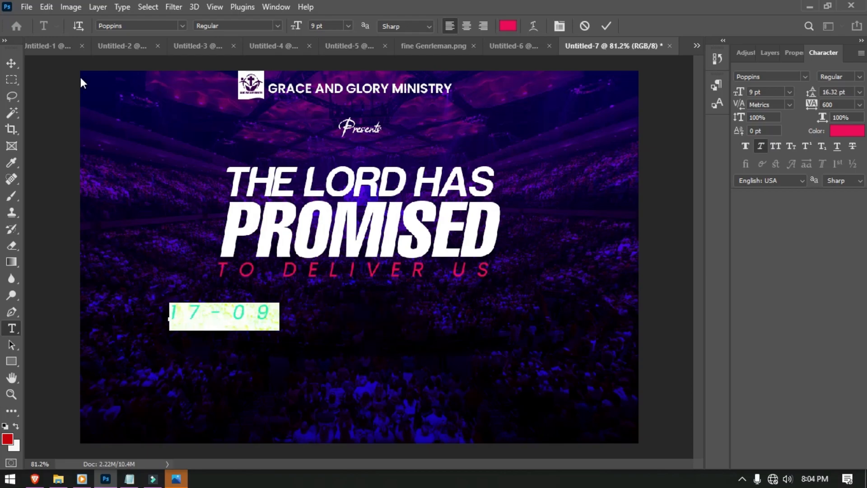
{"action": "left_click", "coordinate": [137, 23]}
{"action": "type", "text": "HEL"}
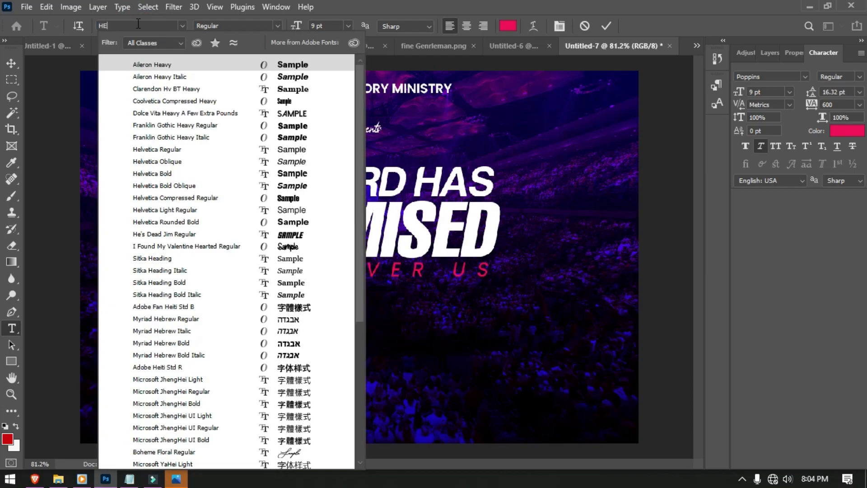
{"action": "left_click", "coordinate": [203, 113]}
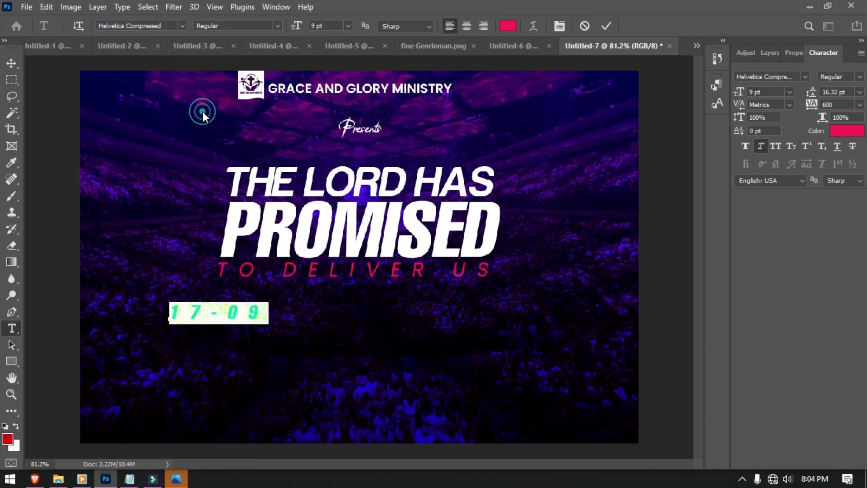
- Set the date's tracking to 0 and colour to white #ffffff, then nudge it into place
{"action": "left_click", "coordinate": [840, 102]}
{"action": "type", "text": "0"}
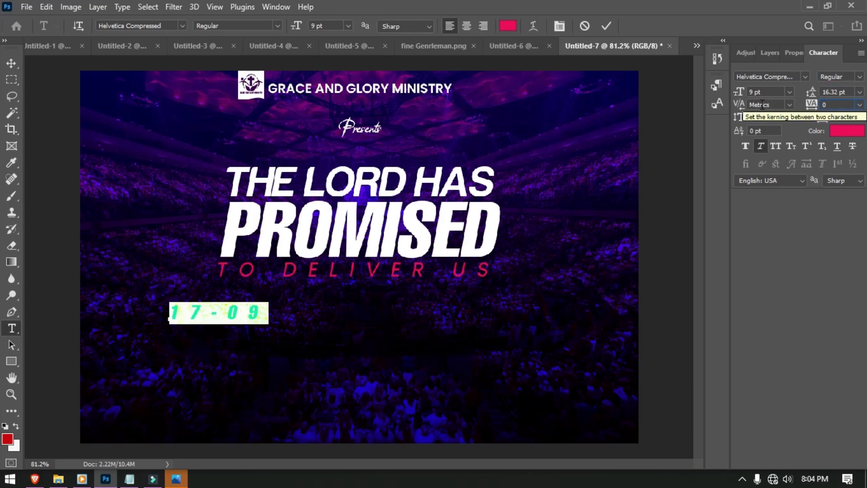
{"action": "left_click", "coordinate": [508, 27]}
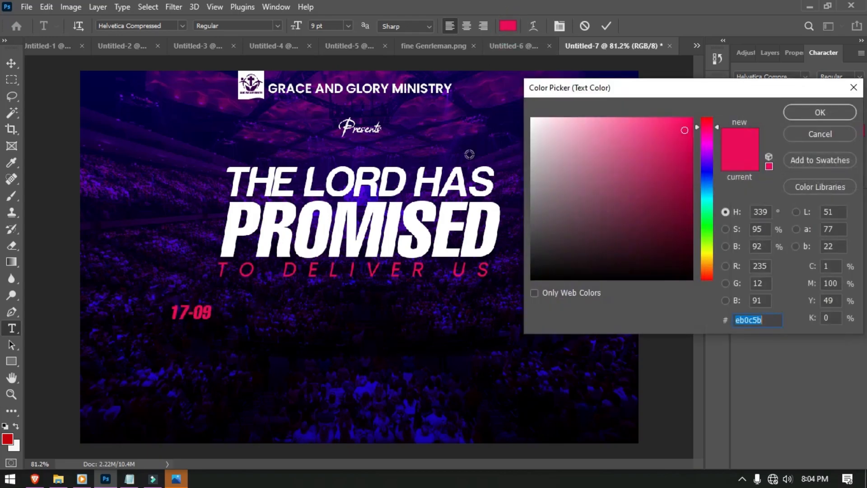
{"action": "left_click", "coordinate": [535, 149]}
{"action": "left_click_drag", "start_coordinate": [535, 149], "coordinate": [484, 82]}
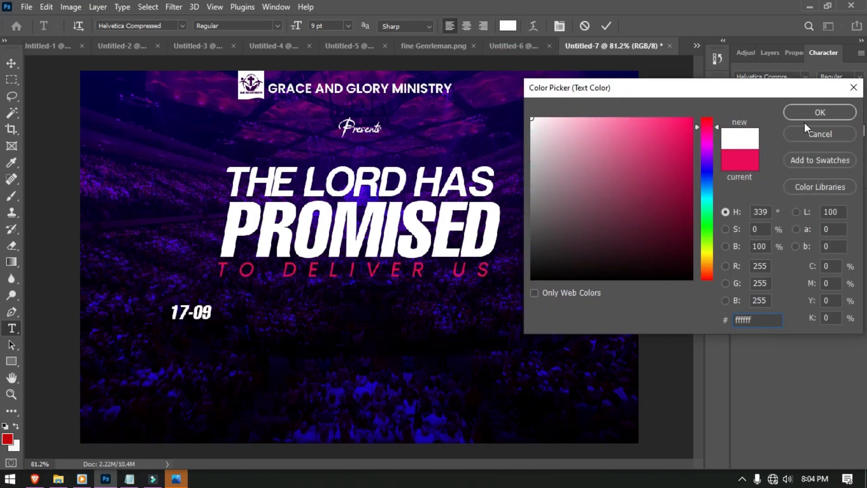
{"action": "left_click", "coordinate": [813, 113]}
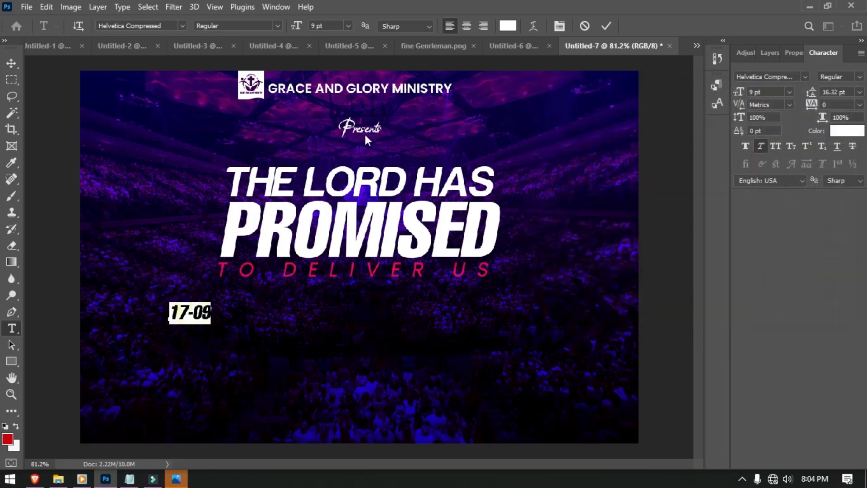
{"action": "left_click", "coordinate": [12, 62]}
{"action": "left_click_drag", "start_coordinate": [201, 316], "coordinate": [201, 311]}
- Duplicate the 17-09 line just below itself and retype the copy as SEPTEMBER
{"action": "left_click_drag", "start_coordinate": [201, 314], "coordinate": [190, 334]}
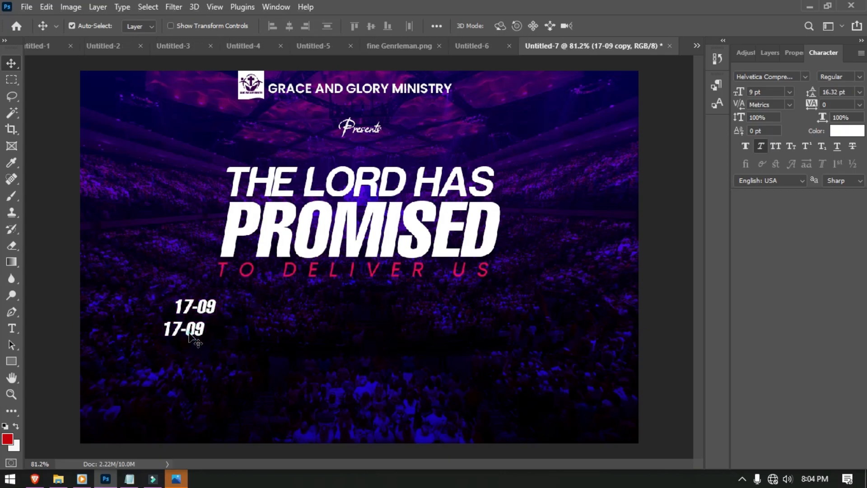
{"action": "double_click", "coordinate": [188, 330]}
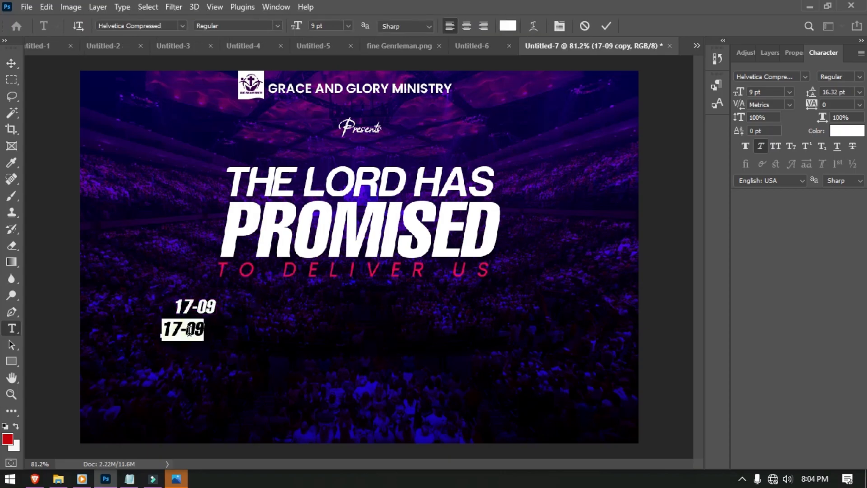
{"action": "type", "text": "1"}
{"action": "type", "text": "S"}
{"action": "key", "text": "BackSpace"}
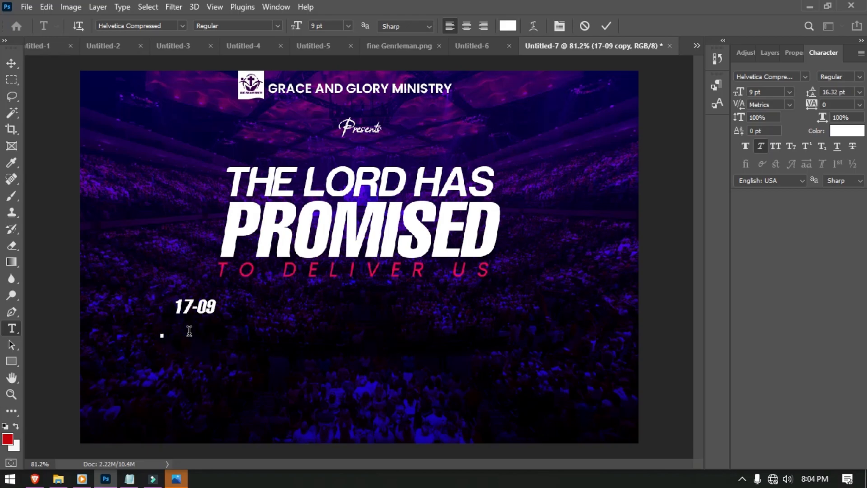
{"action": "type", "text": "SEP"}
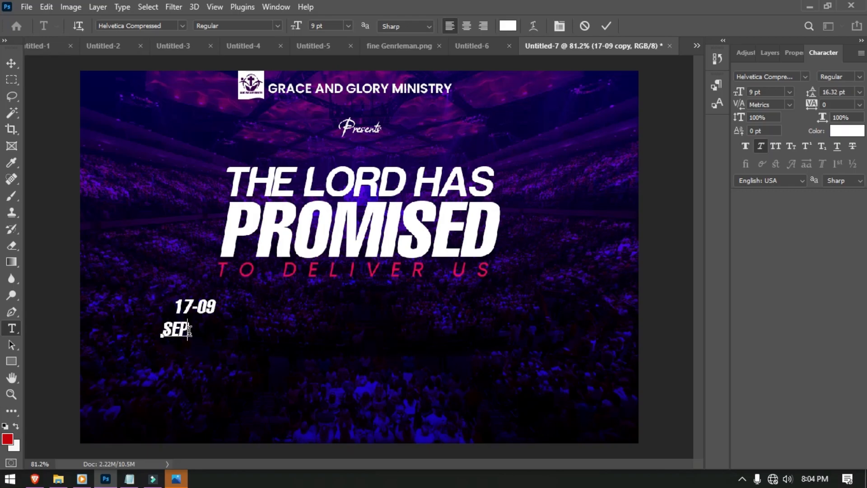
{"action": "type", "text": "TEMBER"}
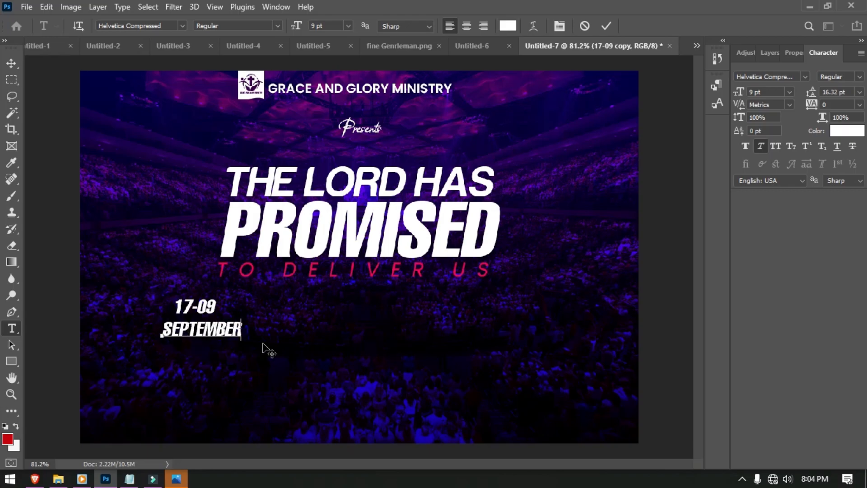
{"action": "left_click", "coordinate": [14, 70]}
- Colour SEPTEMBER pink-red #f3074f and move it tight under 17-09
{"action": "key", "text": "ctrl+a"}
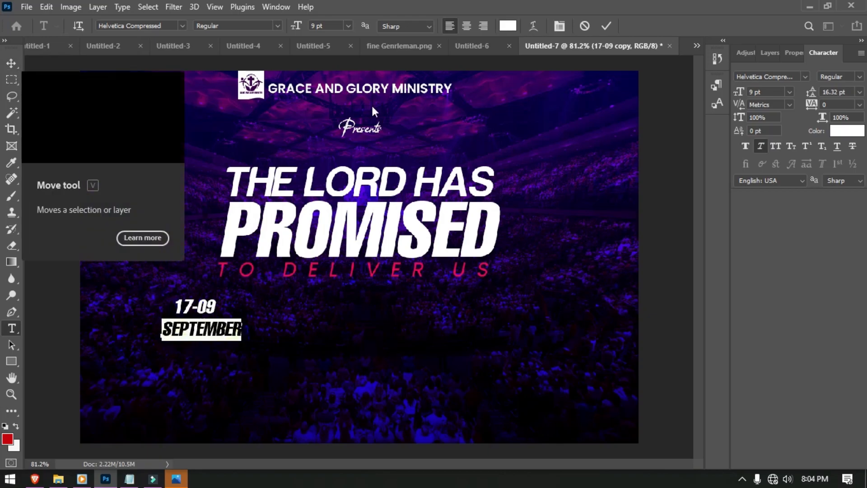
{"action": "left_click", "coordinate": [508, 26]}
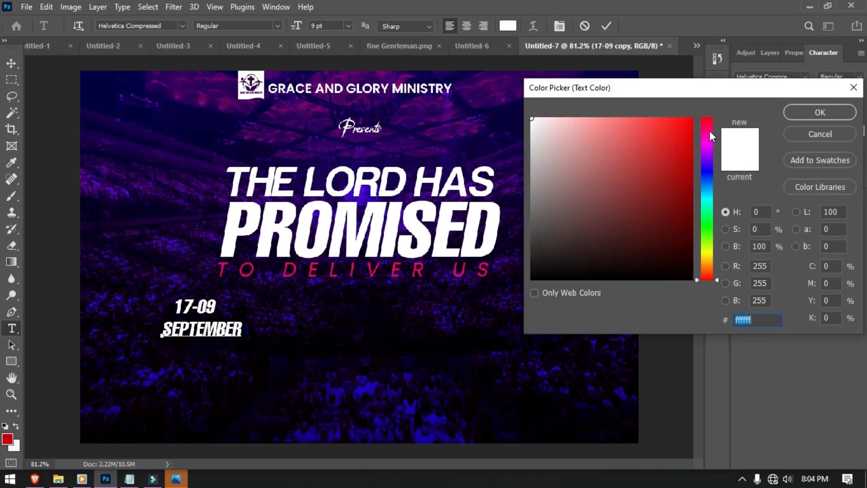
{"action": "left_click", "coordinate": [708, 127]}
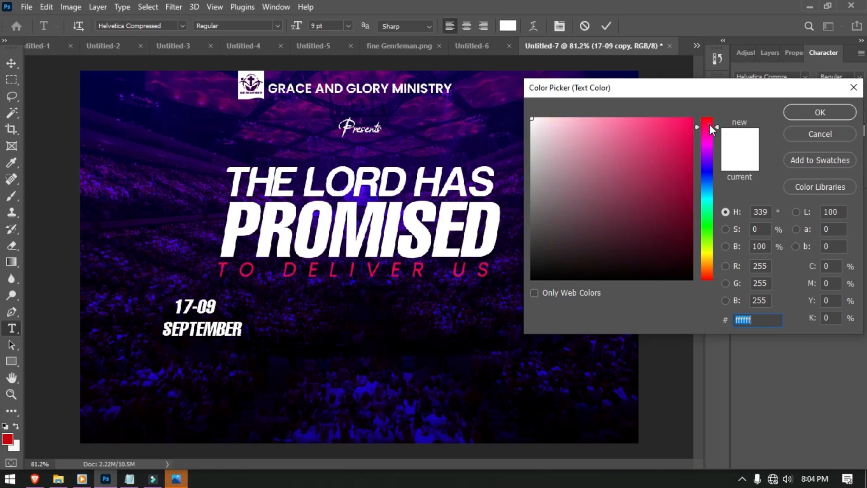
{"action": "left_click_drag", "start_coordinate": [685, 125], "coordinate": [688, 125]}
{"action": "left_click", "coordinate": [771, 317]}
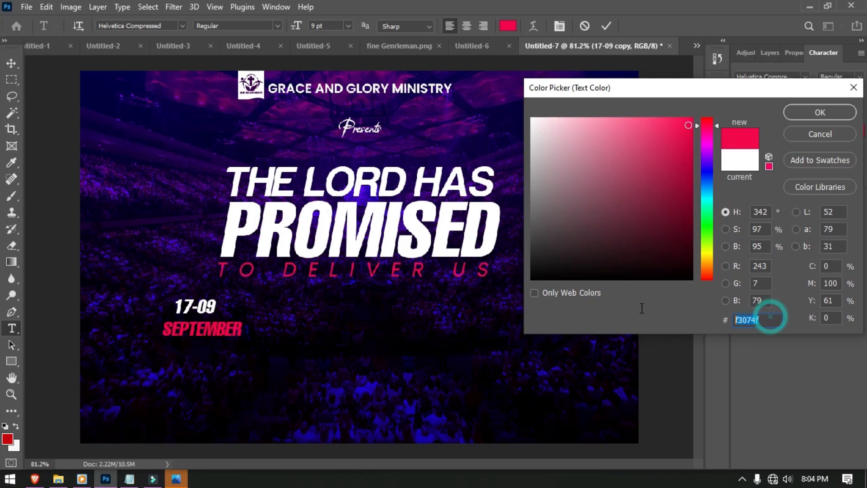
{"action": "left_click", "coordinate": [828, 112]}
{"action": "left_click", "coordinate": [607, 26]}
{"action": "key", "text": "v"}
{"action": "left_click_drag", "start_coordinate": [213, 330], "coordinate": [168, 282]}
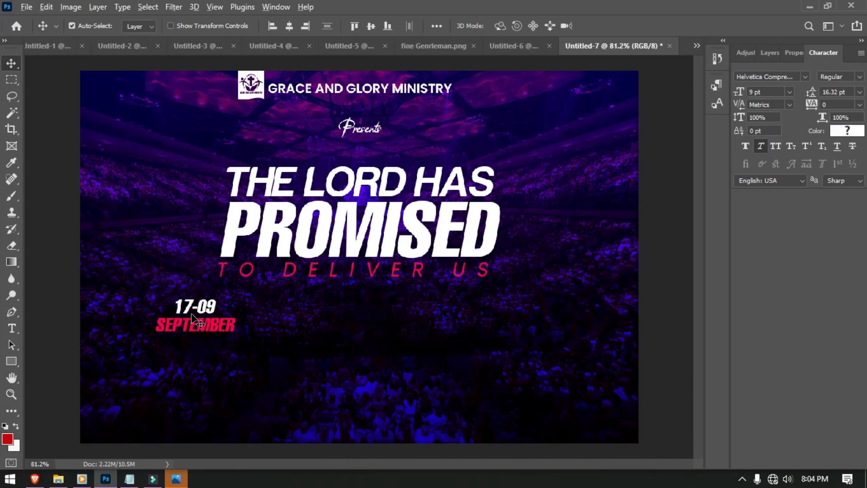
- Duplicate the date block rightward for 10:00AM SATURDAY and CIVIC CENTER PORT HARCOURT, nudging blocks into even spacing
{"action": "left_click_drag", "start_coordinate": [204, 321], "coordinate": [350, 325]}
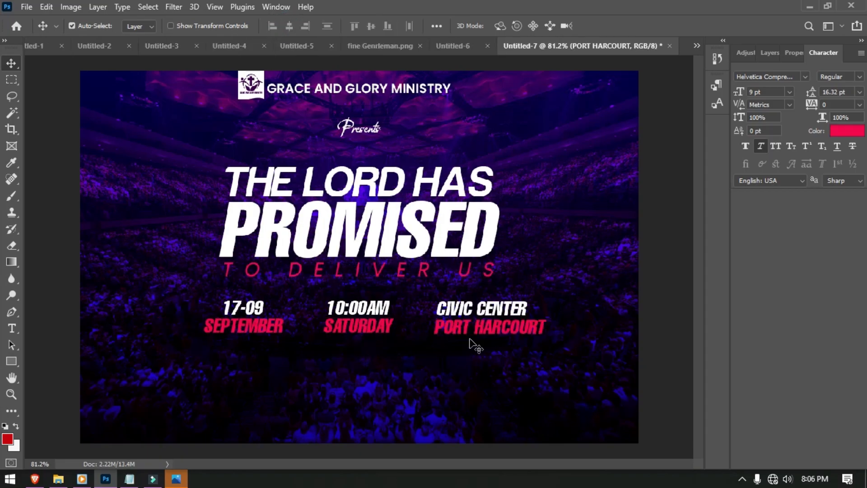
{"action": "key", "text": "shift+Left"}
{"action": "key", "text": "shift+Left"}
{"action": "key", "text": "shift+Left"}
{"action": "key", "text": "shift+Left"}
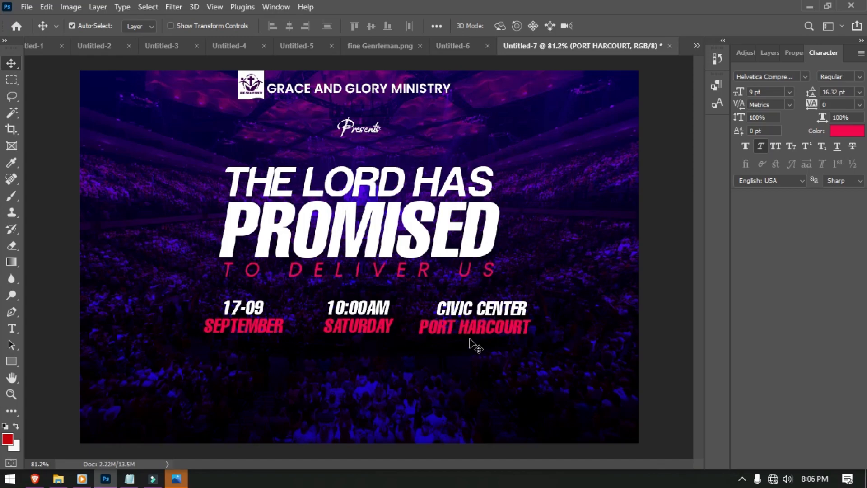
{"action": "left_click", "coordinate": [255, 330]}
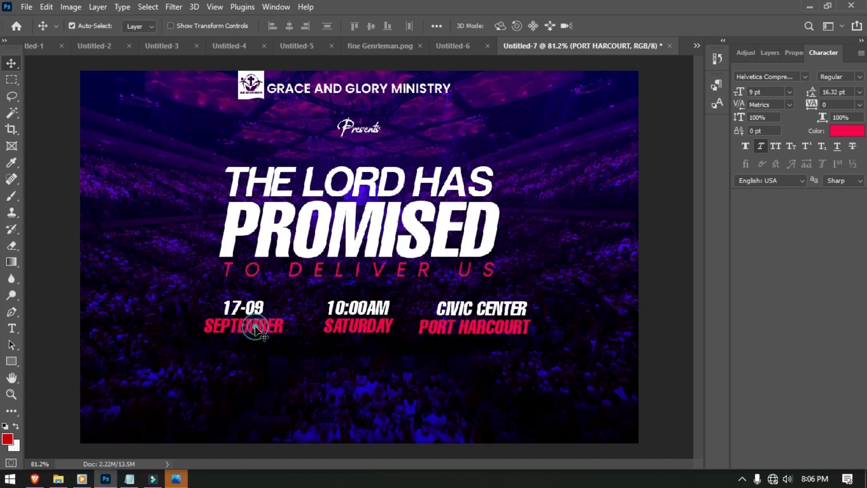
{"action": "left_click", "coordinate": [256, 311], "text": "shift"}
{"action": "key", "text": "shift+Right"}
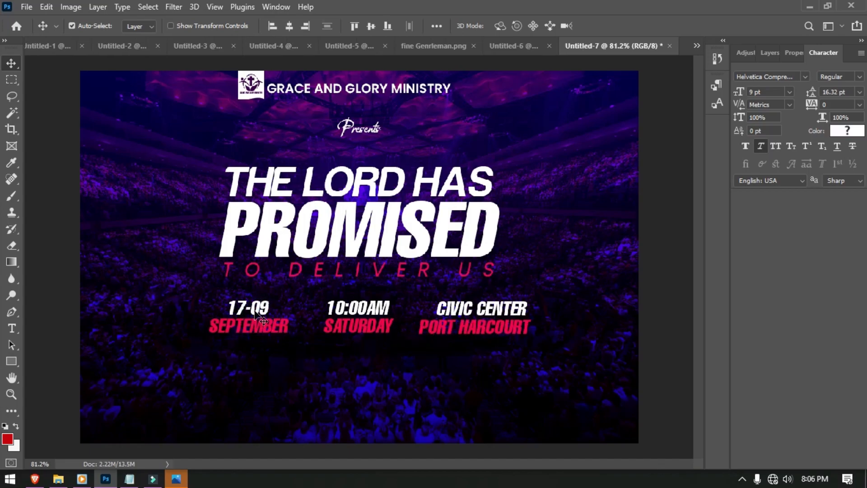
{"action": "left_click", "coordinate": [500, 382]}
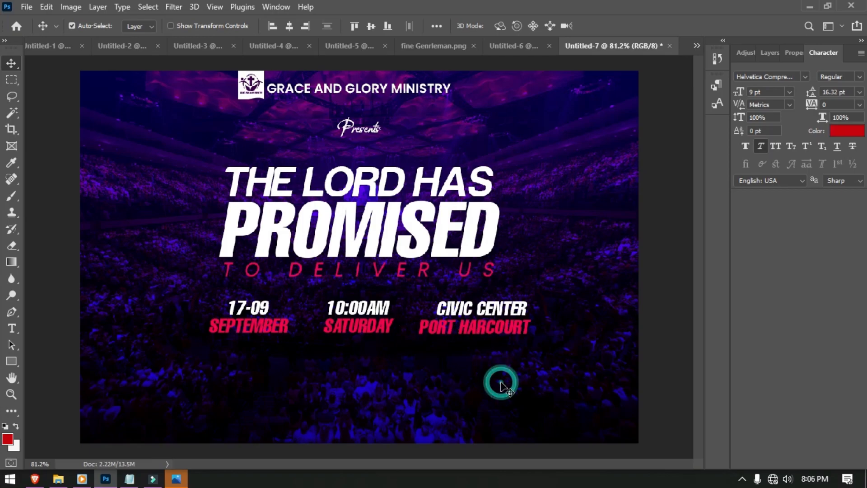
{"action": "key", "text": "ctrl+0"}
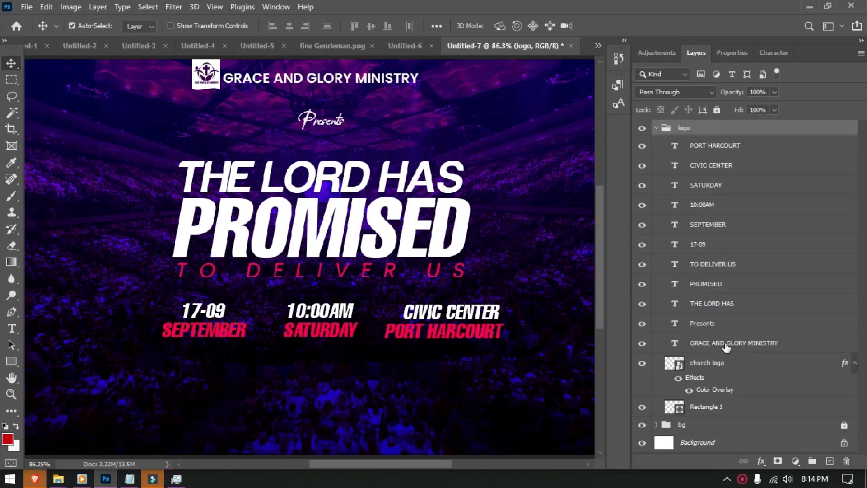
- Group every text layer into a group named TEXT and move it out of the logo group
{"action": "mouse_move", "coordinate": [725, 343]}
{"action": "left_mouse_down"}
{"action": "mouse_move", "coordinate": [724, 278]}
{"action": "mouse_move", "coordinate": [720, 344]}
{"action": "left_mouse_up"}
{"action": "left_click", "coordinate": [709, 143]}
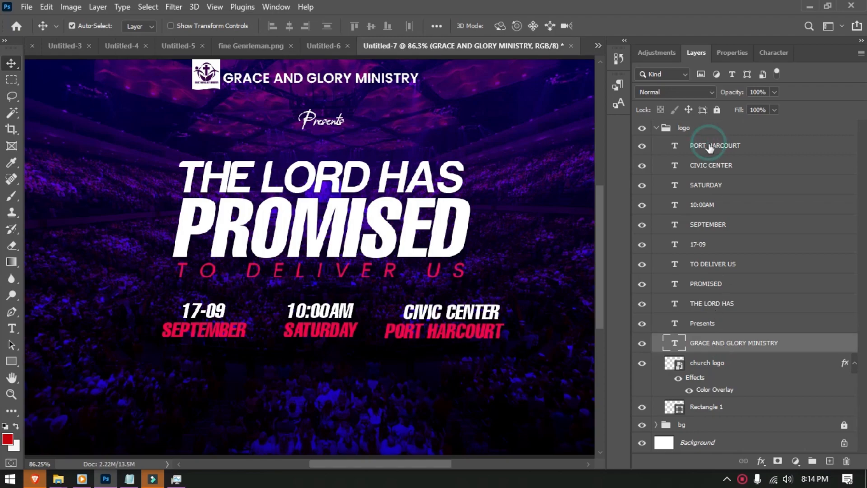
{"action": "key", "text": "ctrl+g"}
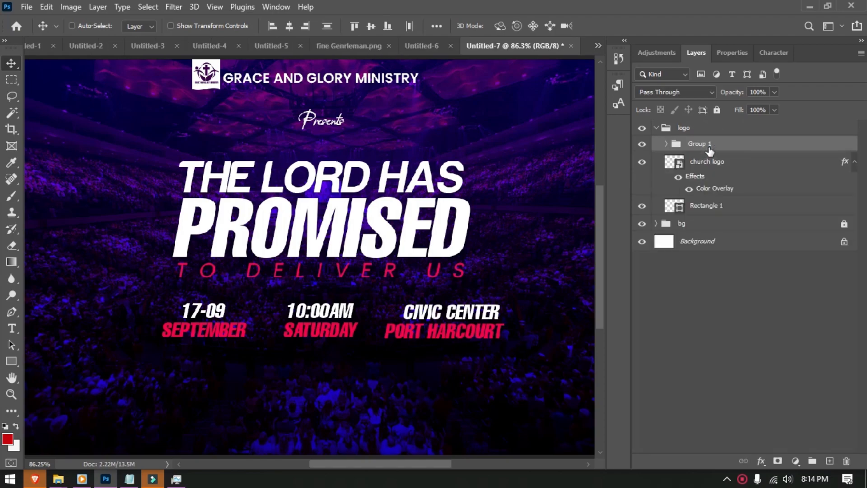
{"action": "double_click", "coordinate": [700, 144]}
{"action": "type", "text": "TEXT"}
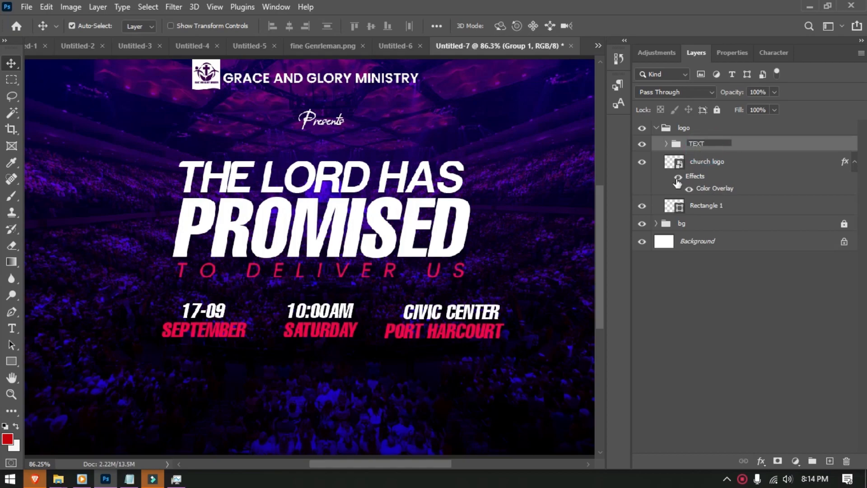
{"action": "left_click", "coordinate": [619, 242]}
{"action": "left_click_drag", "start_coordinate": [716, 144], "coordinate": [668, 124]}
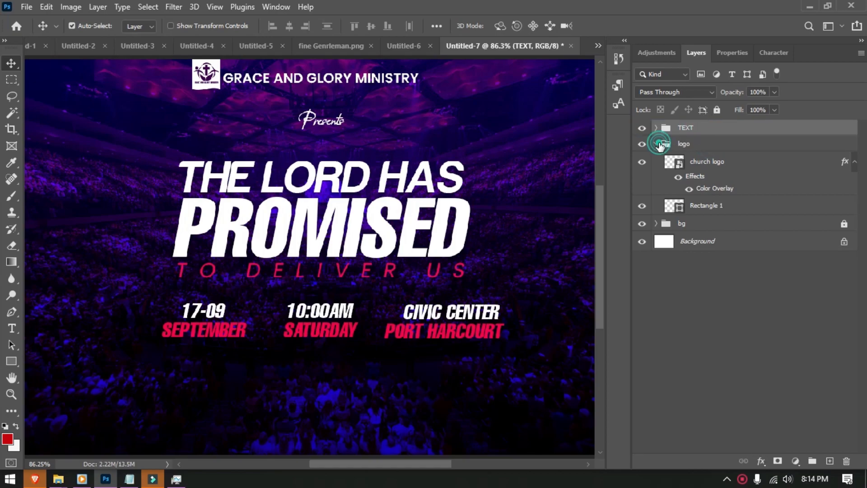
- Collapse the logo group and lock it against edits
{"action": "left_click", "coordinate": [657, 143]}
{"action": "left_click", "coordinate": [842, 144]}
{"action": "left_click", "coordinate": [717, 110]}
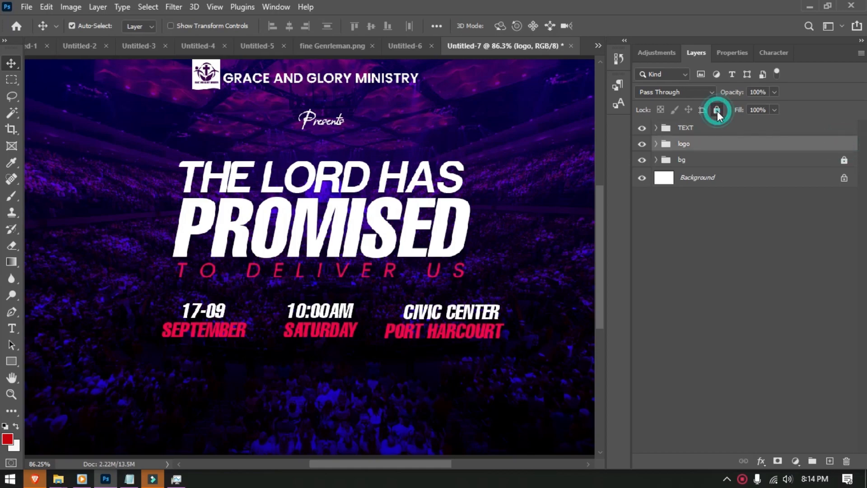
{"action": "left_click", "coordinate": [254, 430]}
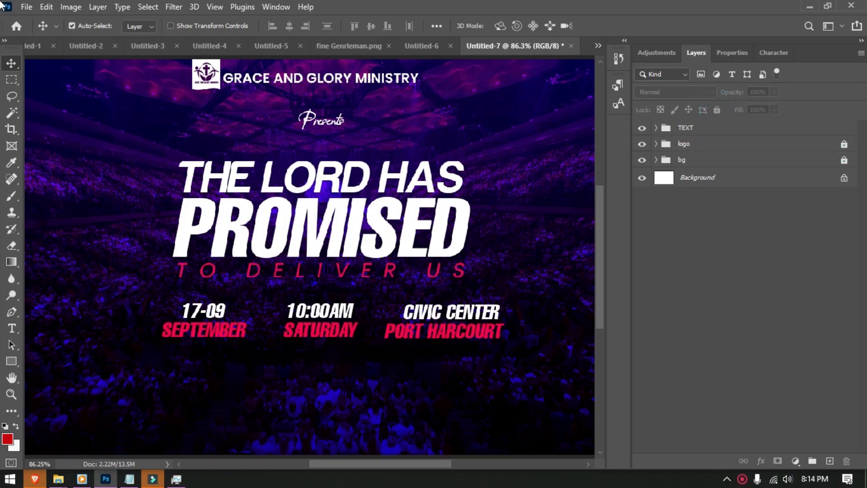
{"action": "left_click", "coordinate": [27, 7]}
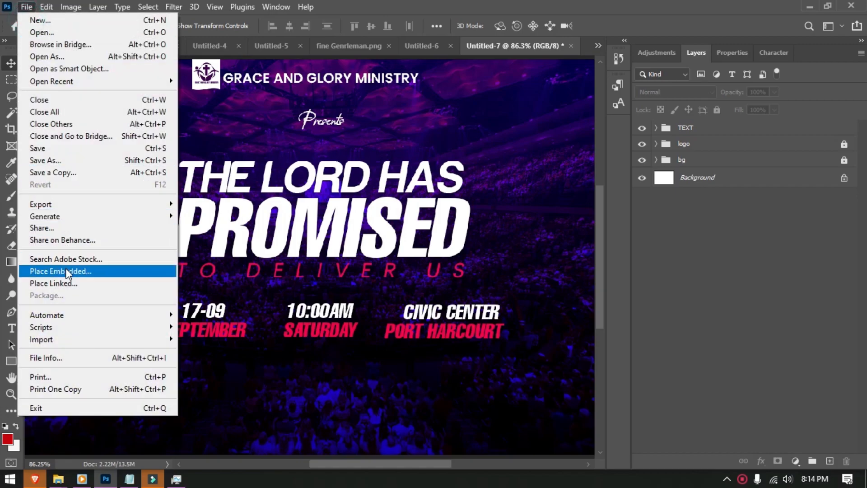
{"action": "left_click", "coordinate": [63, 271]}
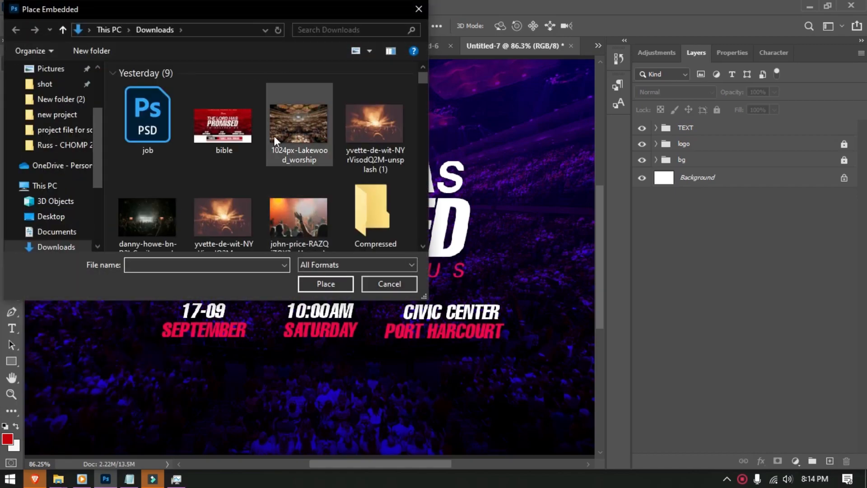
{"action": "double_click", "coordinate": [159, 165]}
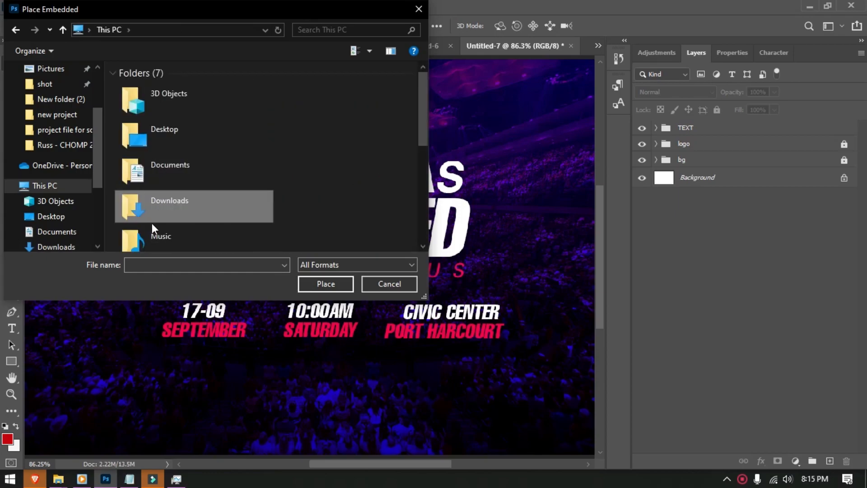
{"action": "key", "text": "Escape"}
{"action": "left_click", "coordinate": [27, 7]}
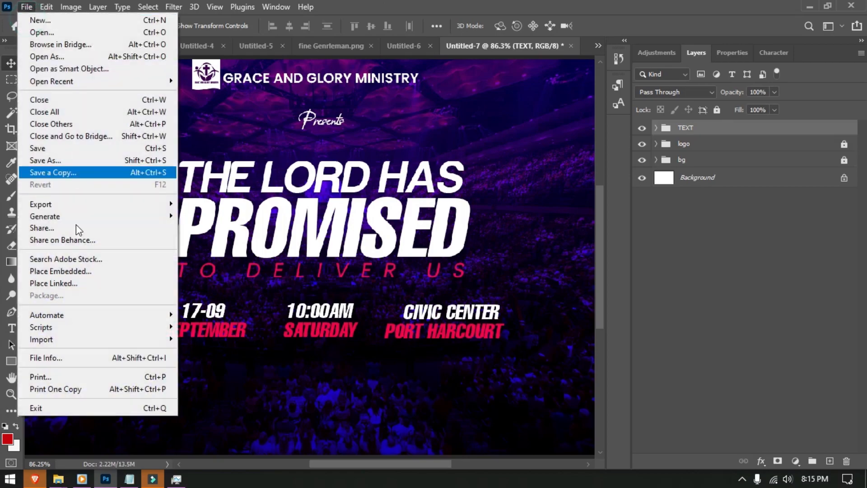
{"action": "left_click", "coordinate": [67, 271]}
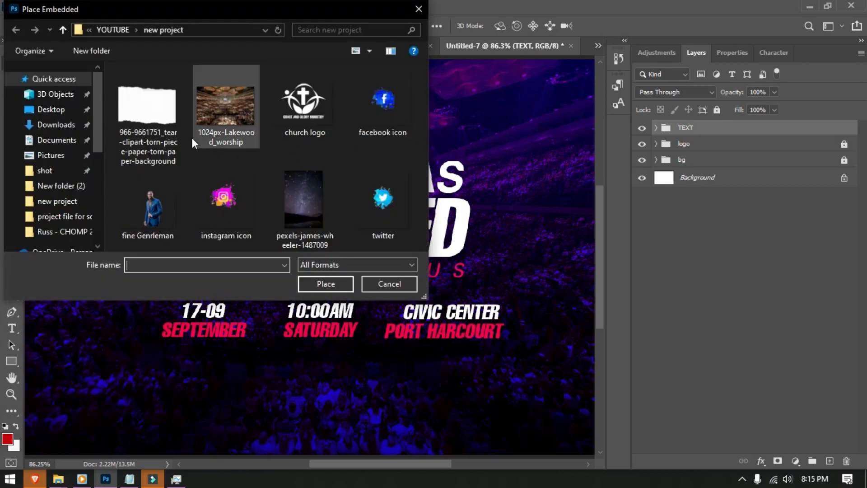
{"action": "double_click", "coordinate": [146, 124]}
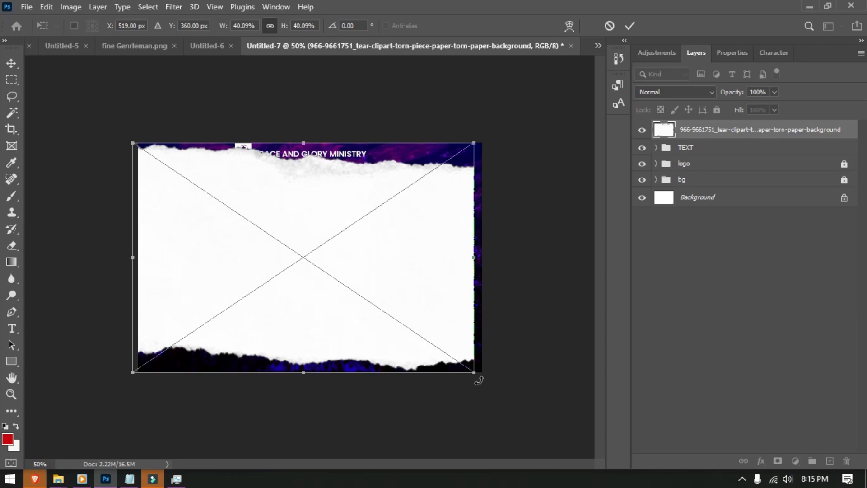
- Enlarge the torn paper and settle it as a strip along the flyer's bottom edge
{"action": "left_click_drag", "start_coordinate": [481, 375], "coordinate": [500, 390]}
{"action": "left_click", "coordinate": [631, 27]}
{"action": "left_click_drag", "start_coordinate": [373, 275], "coordinate": [348, 382]}
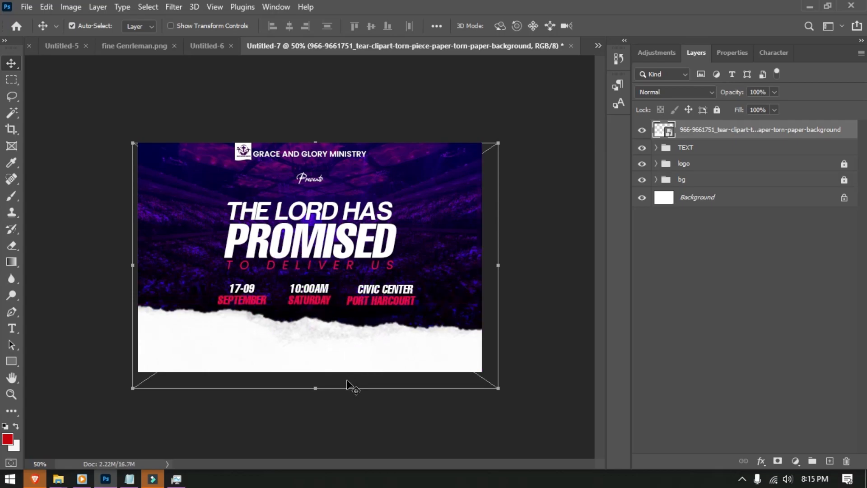
{"action": "mouse_move", "coordinate": [283, 338]}
{"action": "left_mouse_down"}
{"action": "mouse_move", "coordinate": [277, 333]}
{"action": "mouse_move", "coordinate": [281, 344]}
{"action": "left_mouse_up"}
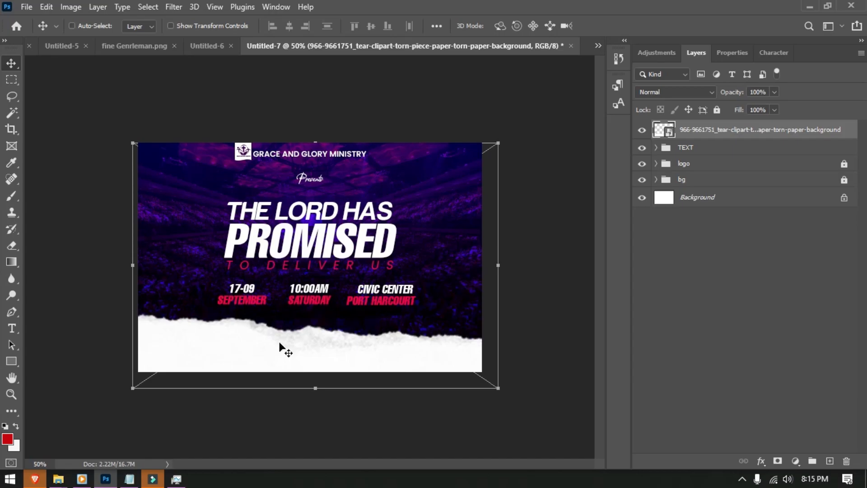
{"action": "key", "text": "ctrl+0"}
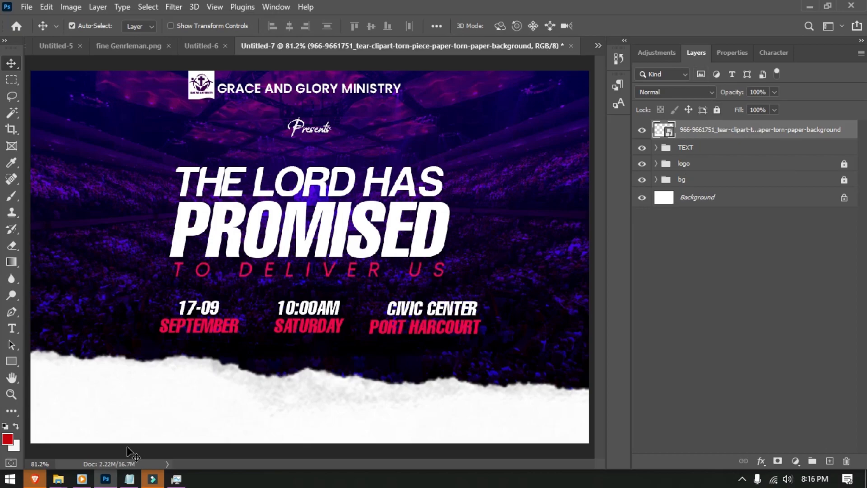
- Draw a small sharp-cornered black rectangle on the torn paper at lower left
{"action": "key", "text": "m"}
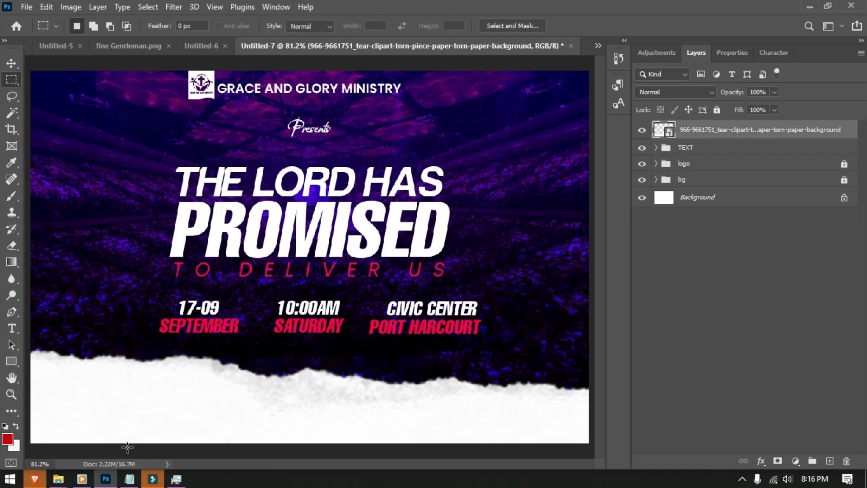
{"action": "key", "text": "u"}
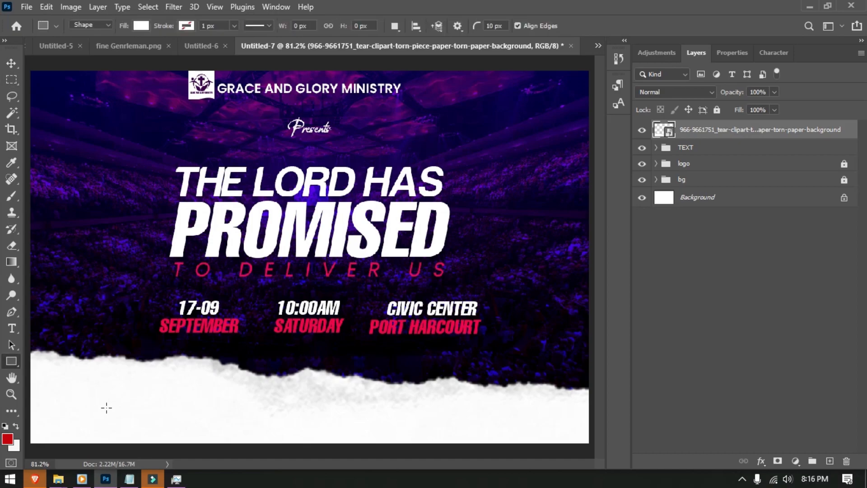
{"action": "left_click_drag", "start_coordinate": [119, 387], "coordinate": [159, 423]}
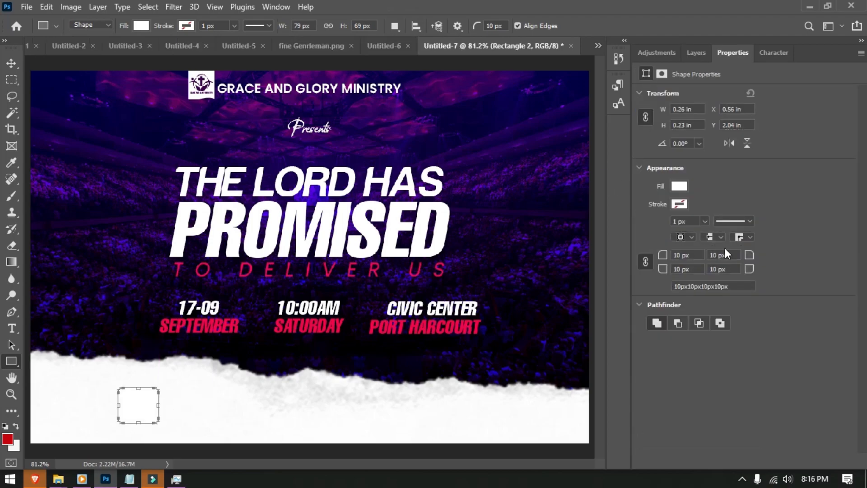
{"action": "left_click_drag", "start_coordinate": [667, 255], "coordinate": [646, 257]}
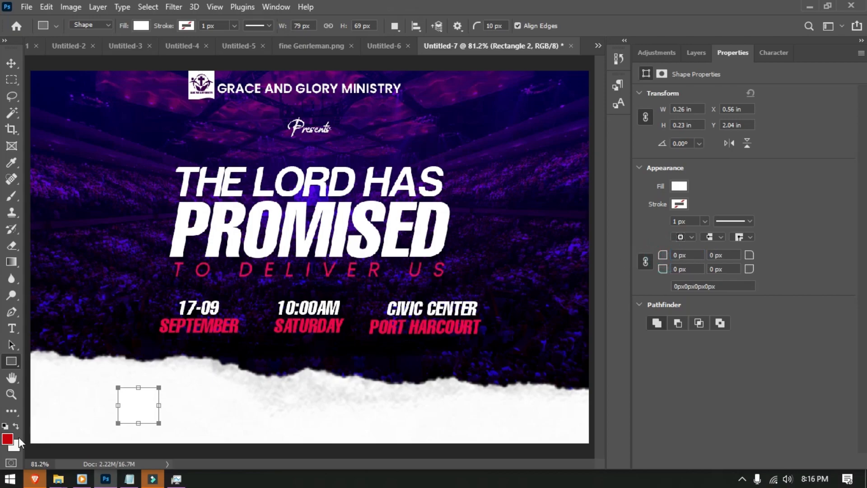
{"action": "left_click", "coordinate": [140, 26]}
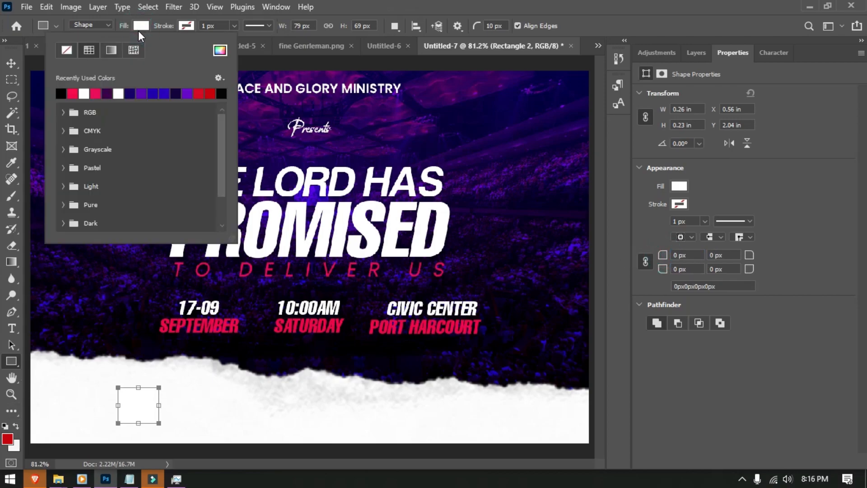
{"action": "left_click", "coordinate": [63, 93]}
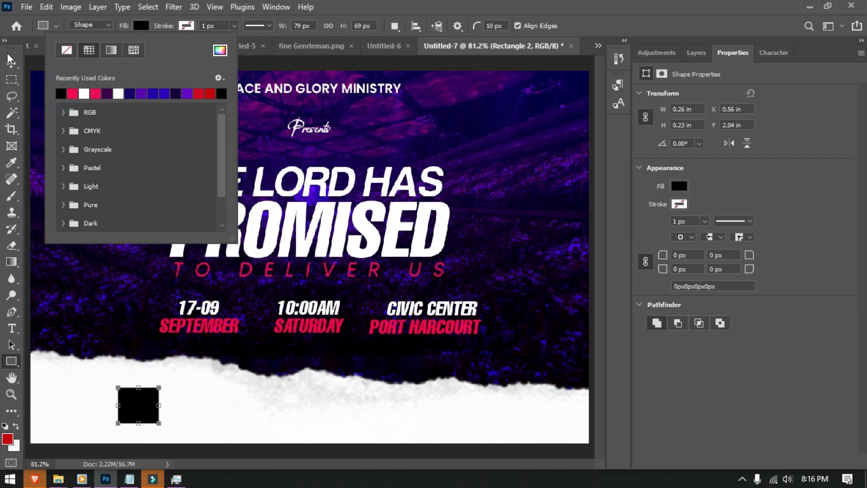
- Widen the black rectangle to 0.45 × 0.23 in
{"action": "left_click", "coordinate": [11, 64]}
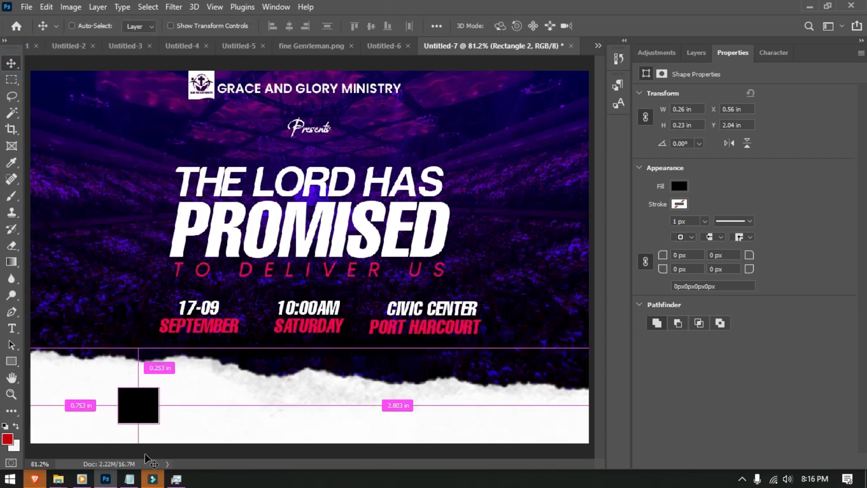
{"action": "key", "text": "ctrl+t"}
{"action": "left_click_drag", "start_coordinate": [158, 408], "coordinate": [177, 408]}
{"action": "left_click", "coordinate": [629, 26]}
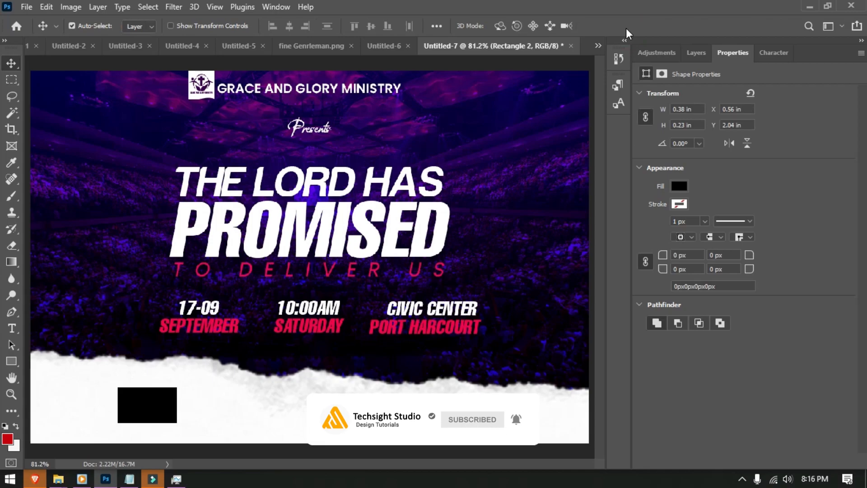
{"action": "key", "text": "ctrl+t"}
{"action": "left_click_drag", "start_coordinate": [177, 405], "coordinate": [189, 406]}
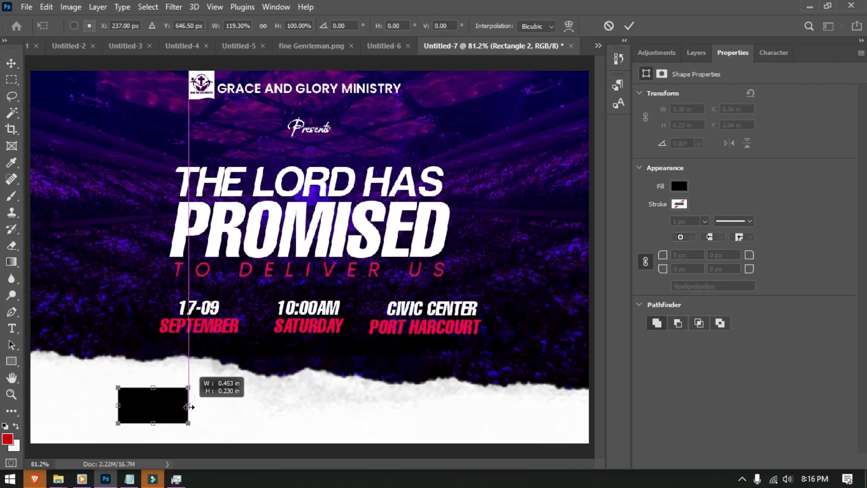
{"action": "left_click", "coordinate": [631, 24]}
- Add 'EVANG.' text inside the black box and colour it white
{"action": "key", "text": "t"}
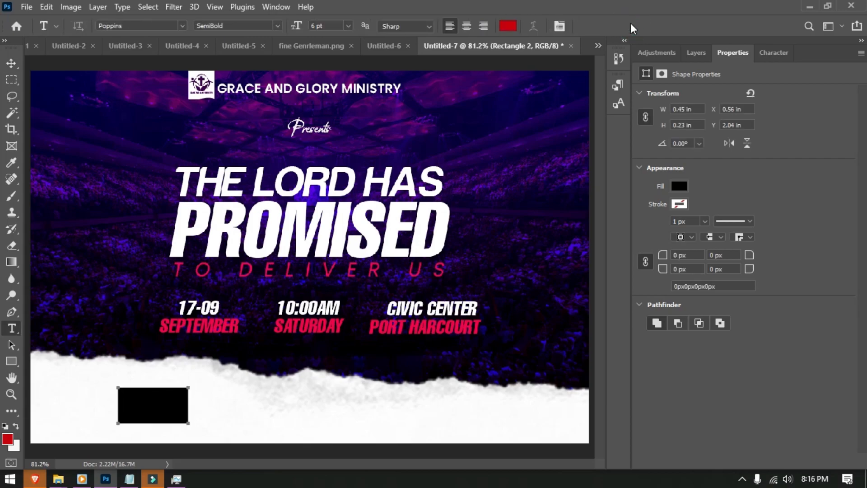
{"action": "left_click", "coordinate": [127, 406]}
{"action": "type", "text": "EVANG"}
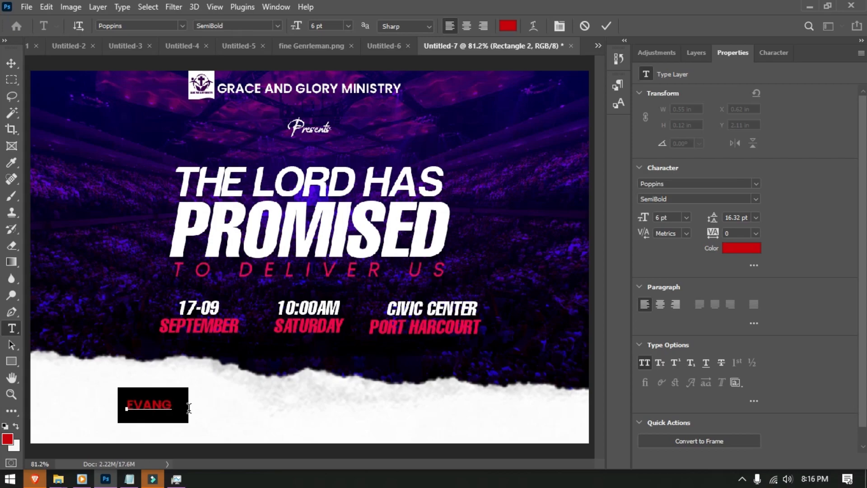
{"action": "key", "text": "ctrl"}
{"action": "key", "text": "ctrl+a"}
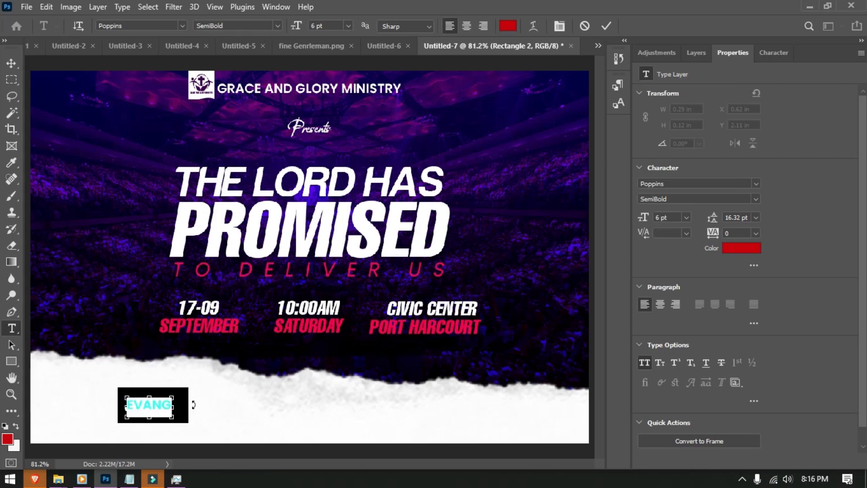
{"action": "left_click", "coordinate": [508, 25]}
{"action": "mouse_move", "coordinate": [623, 271]}
{"action": "left_mouse_down"}
{"action": "mouse_move", "coordinate": [616, 183]}
{"action": "mouse_move", "coordinate": [470, 104]}
{"action": "left_mouse_up"}
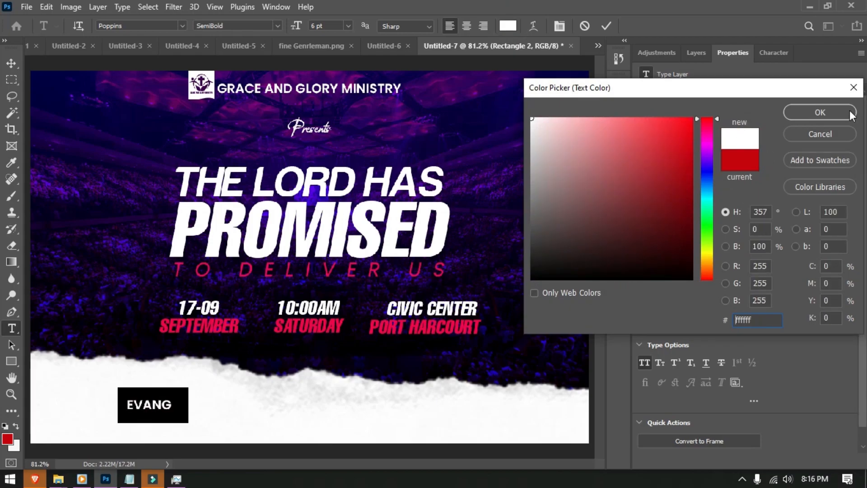
{"action": "left_click", "coordinate": [820, 113]}
- Make the EVANG. text Poppins Bold at 8 pt and commit it
{"action": "key", "text": "Right"}
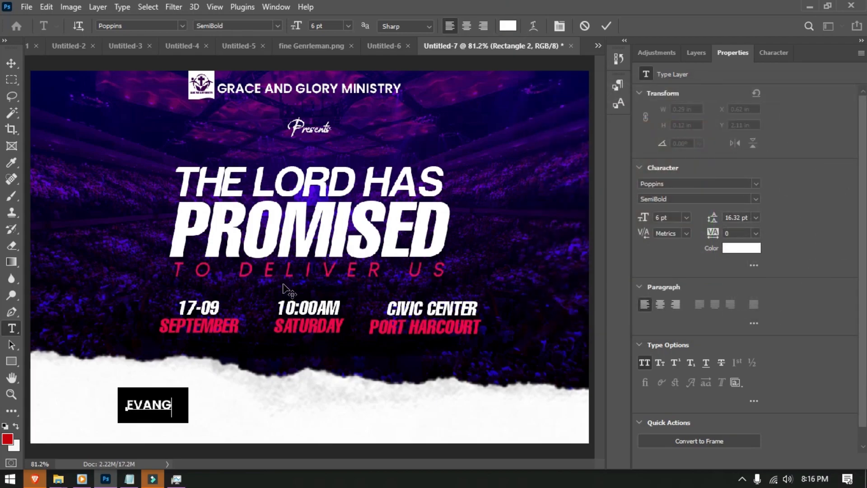
{"action": "key", "text": "ctrl+a"}
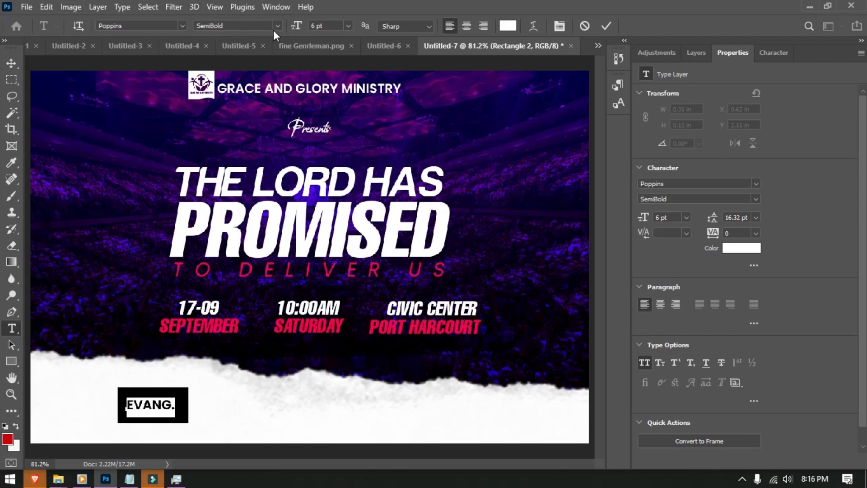
{"action": "left_click", "coordinate": [151, 25]}
{"action": "left_click", "coordinate": [274, 25]}
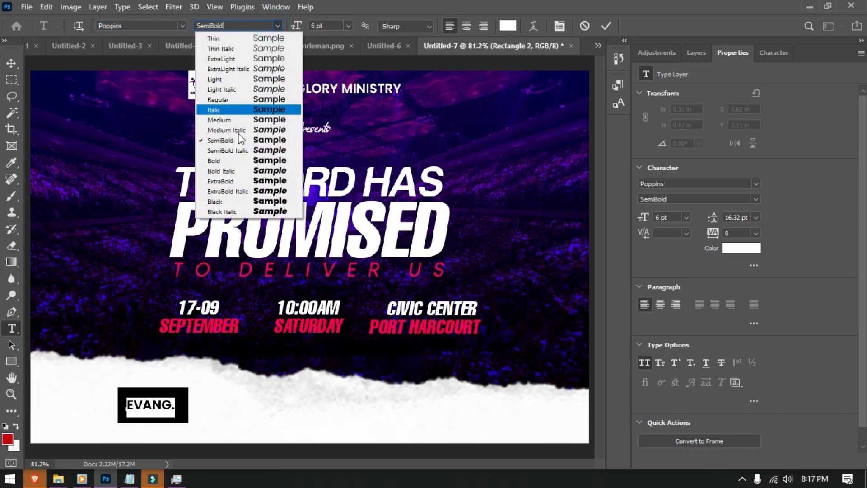
{"action": "left_click", "coordinate": [228, 160]}
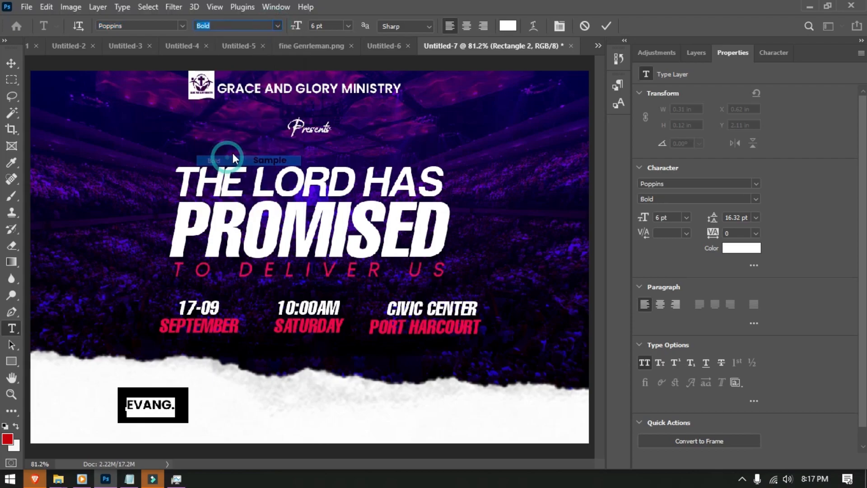
{"action": "left_click", "coordinate": [320, 25]}
{"action": "key", "text": "Up"}
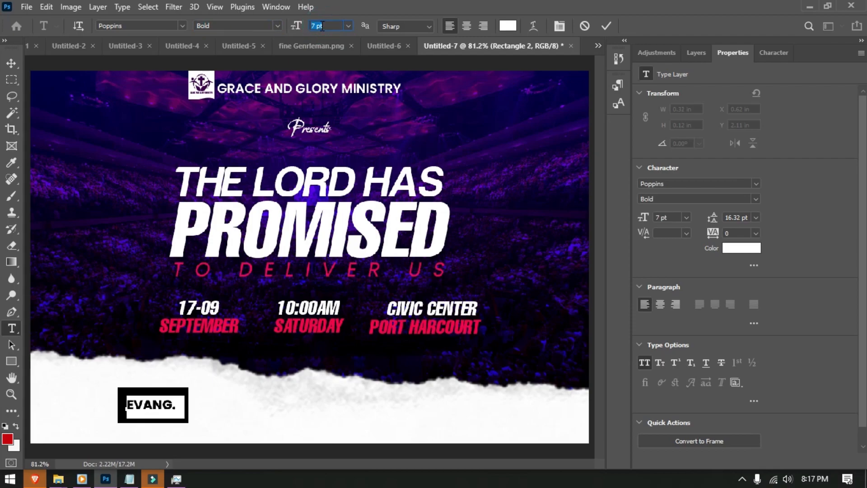
{"action": "key", "text": "Up"}
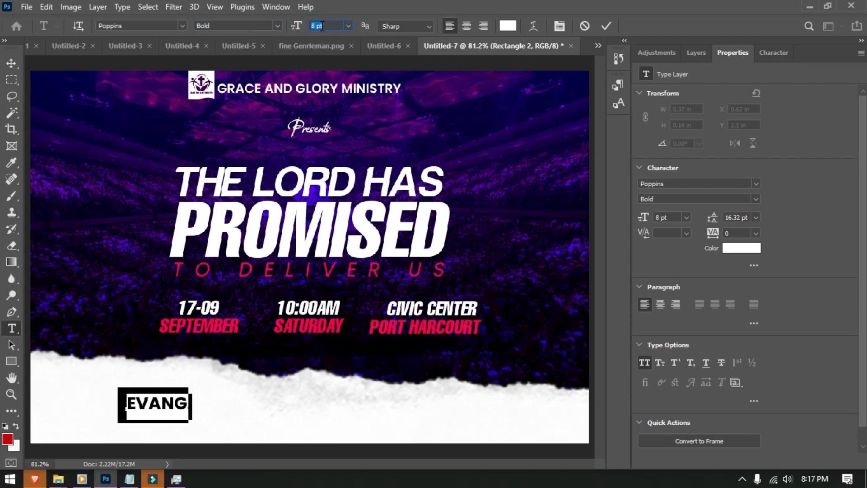
{"action": "left_click", "coordinate": [605, 26]}
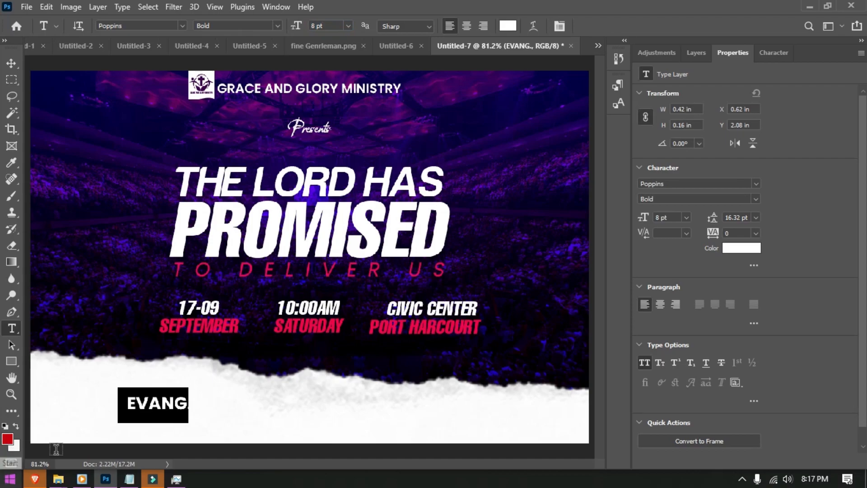
- Nudge the EVANG. label left and down, then scale it up to about 107%
{"action": "key", "text": "v"}
{"action": "key", "text": "Left"}
{"action": "key", "text": "Left"}
{"action": "key", "text": "Left"}
{"action": "key", "text": "Left"}
{"action": "key", "text": "Left"}
{"action": "key", "text": "Left"}
{"action": "key", "text": "Left"}
{"action": "key", "text": "Left"}
{"action": "key", "text": "Left"}
{"action": "key", "text": "Left"}
{"action": "key", "text": "Down"}
{"action": "key", "text": "Down"}
{"action": "key", "text": "Down"}
{"action": "key", "text": "Down"}
{"action": "key", "text": "Down"}
{"action": "key", "text": "Down"}
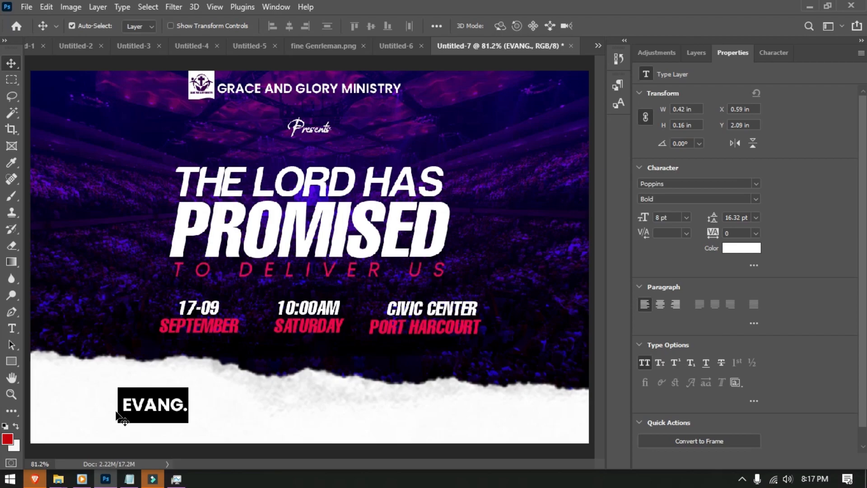
{"action": "key", "text": "ctrl+t"}
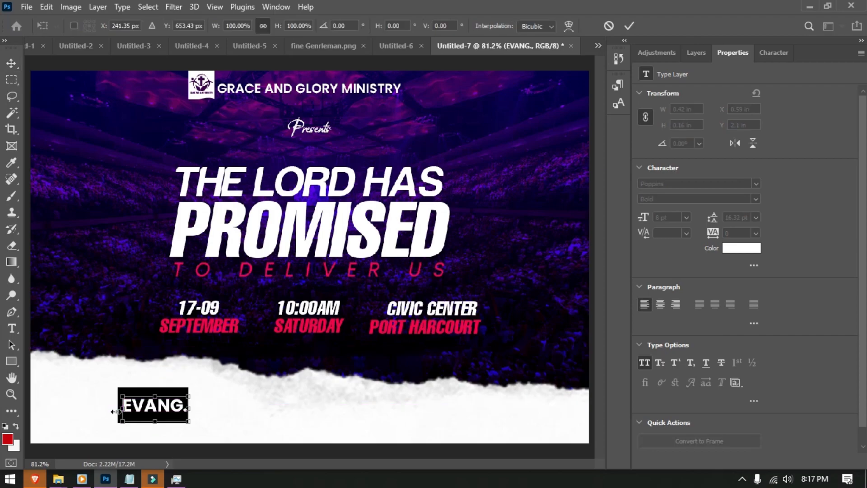
{"action": "left_click_drag", "start_coordinate": [118, 396], "coordinate": [119, 391]}
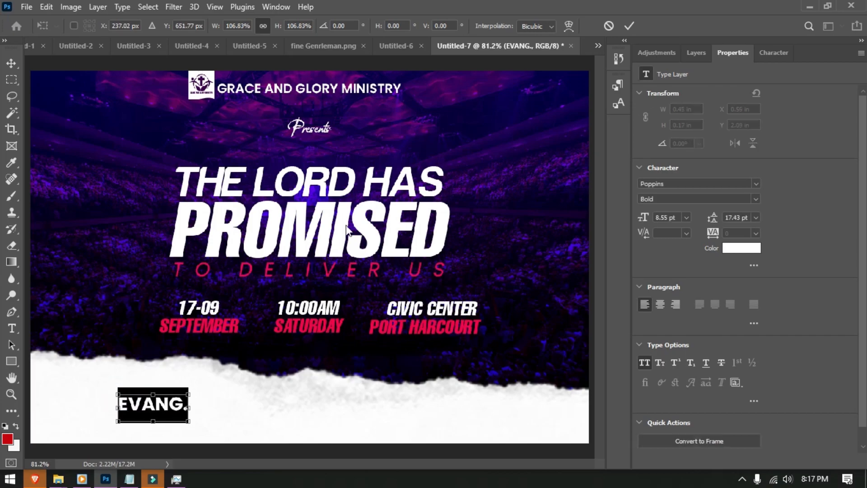
{"action": "left_click", "coordinate": [627, 28]}
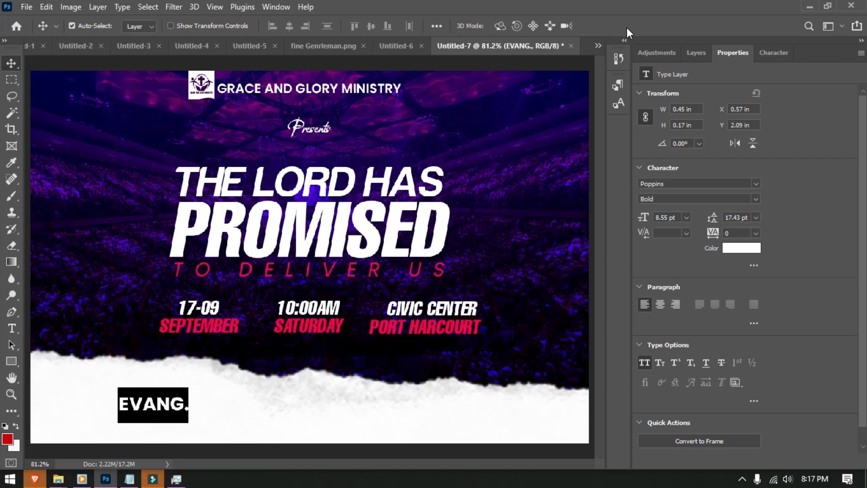
- Add a MINISTERING text line above EVANG. in pure black
{"action": "key", "text": "t"}
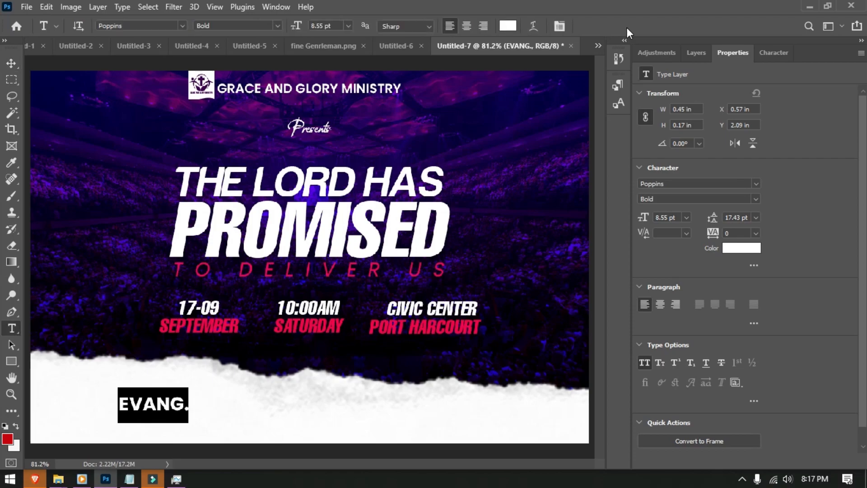
{"action": "left_click", "coordinate": [120, 387]}
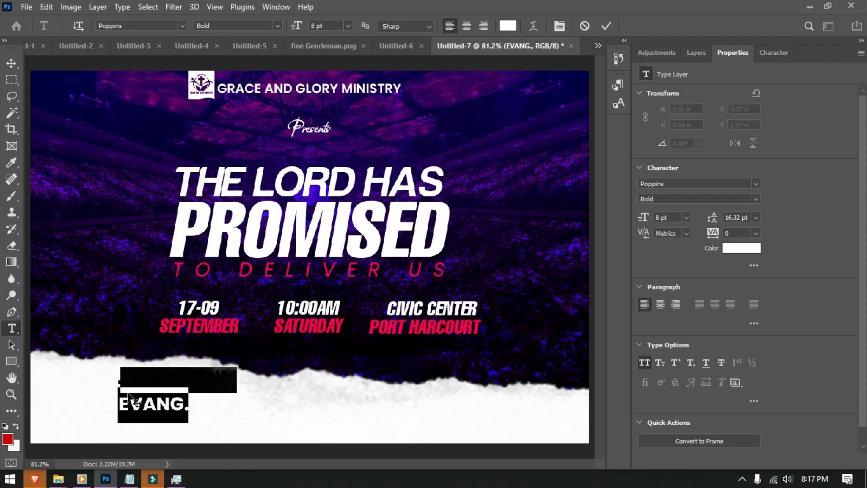
{"action": "type", "text": "MINI"}
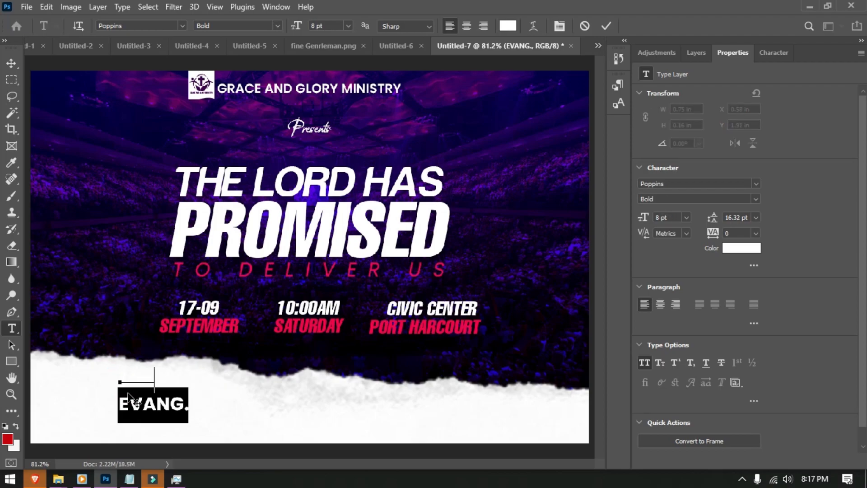
{"action": "type", "text": "STERING"}
{"action": "key", "text": "ctrl+a"}
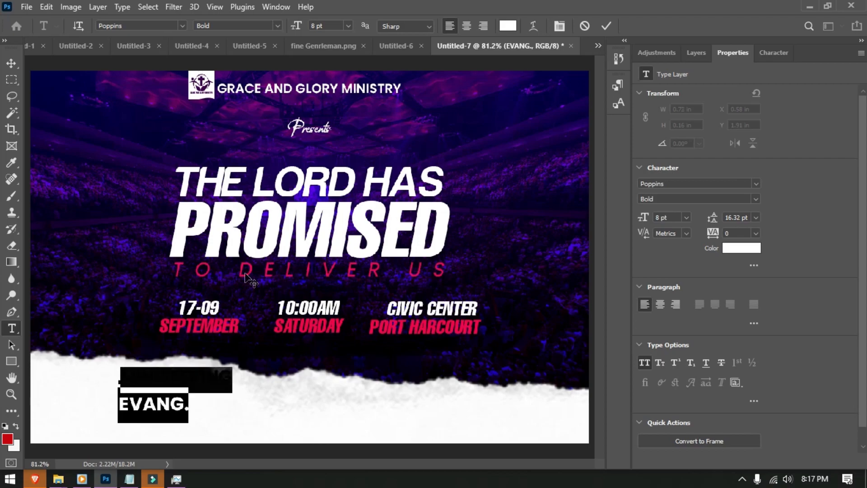
{"action": "left_click", "coordinate": [507, 26]}
{"action": "left_click", "coordinate": [583, 267]}
{"action": "left_click_drag", "start_coordinate": [591, 311], "coordinate": [592, 312]}
{"action": "left_click", "coordinate": [813, 114]}
- Set MINISTERING to Regular weight at 5 pt and shift it with the minister's name toward the centre
{"action": "left_click", "coordinate": [280, 26]}
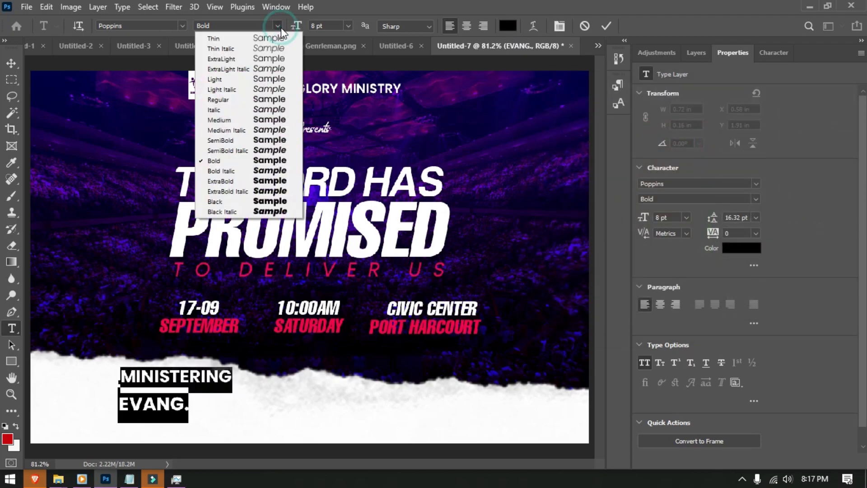
{"action": "left_click", "coordinate": [226, 99]}
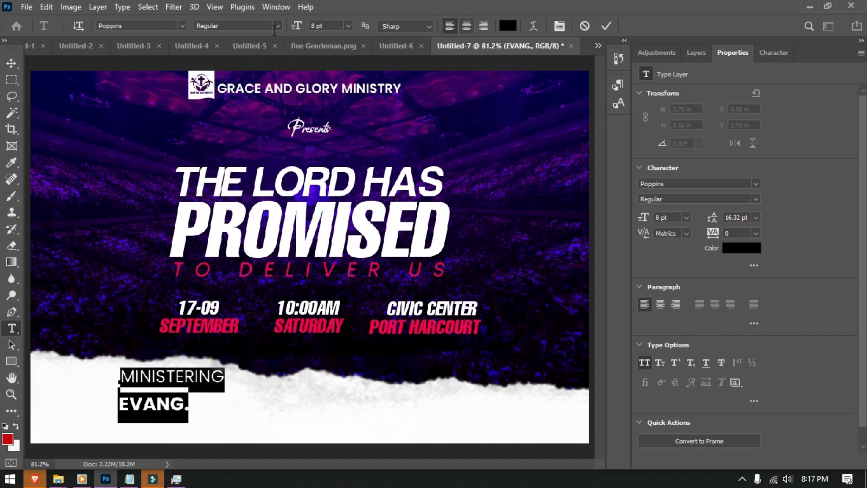
{"action": "left_click_drag", "start_coordinate": [300, 26], "coordinate": [297, 28]}
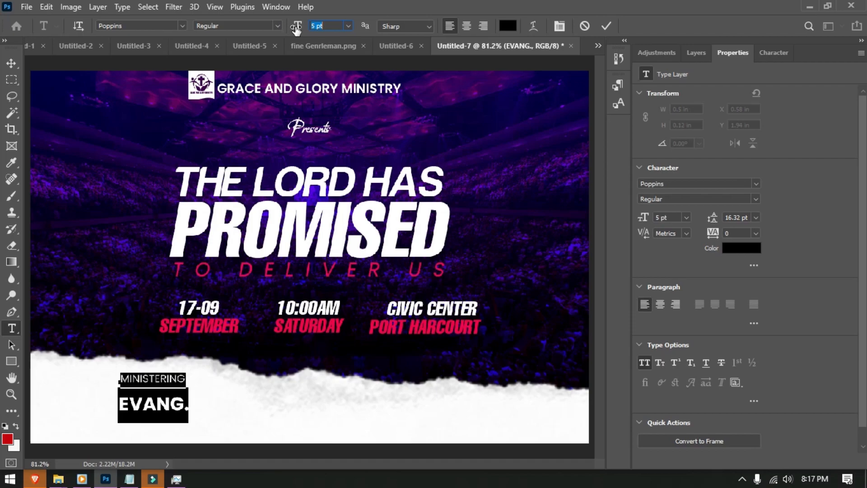
{"action": "left_click", "coordinate": [328, 26]}
{"action": "key", "text": "Up"}
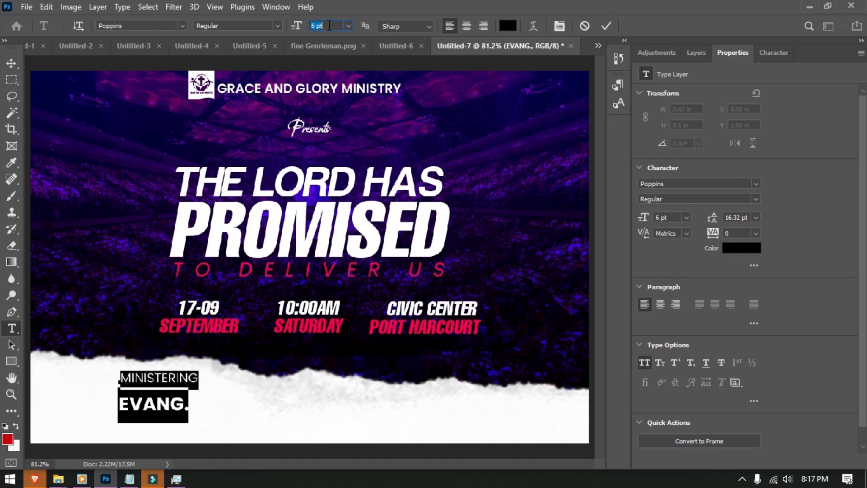
{"action": "key", "text": "Down"}
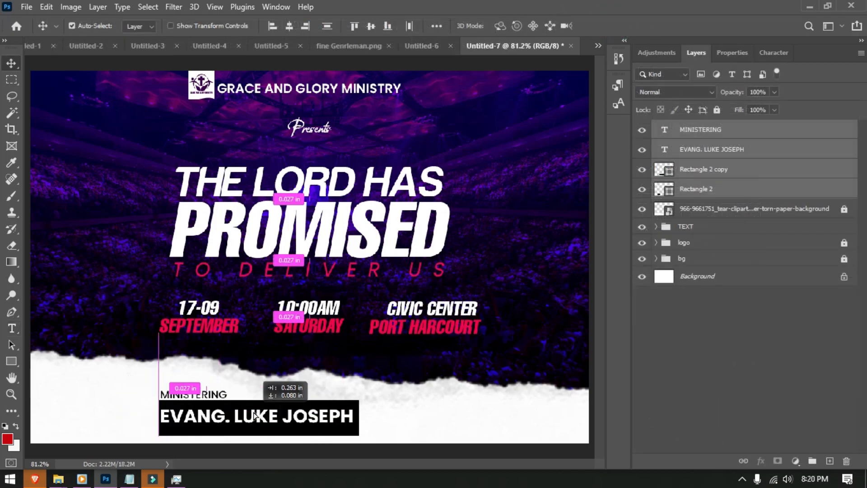
{"action": "left_click_drag", "start_coordinate": [252, 414], "coordinate": [305, 407]}
{"action": "key", "text": "ctrl"}
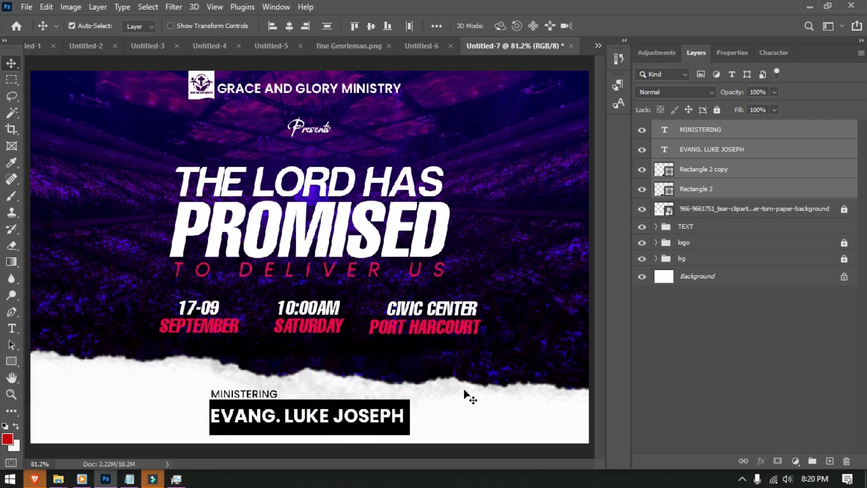
- Place the 'fine Genrleman' photo as an embedded image on the flyer's right side
{"action": "left_click", "coordinate": [27, 7]}
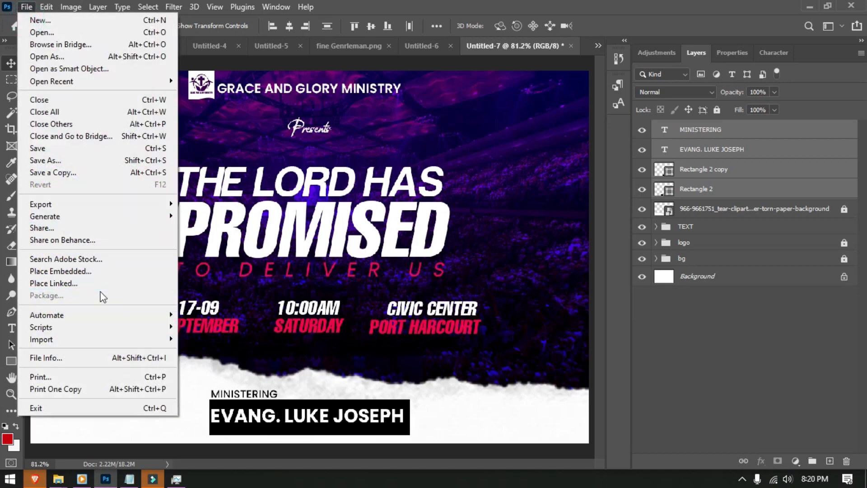
{"action": "left_click", "coordinate": [107, 271]}
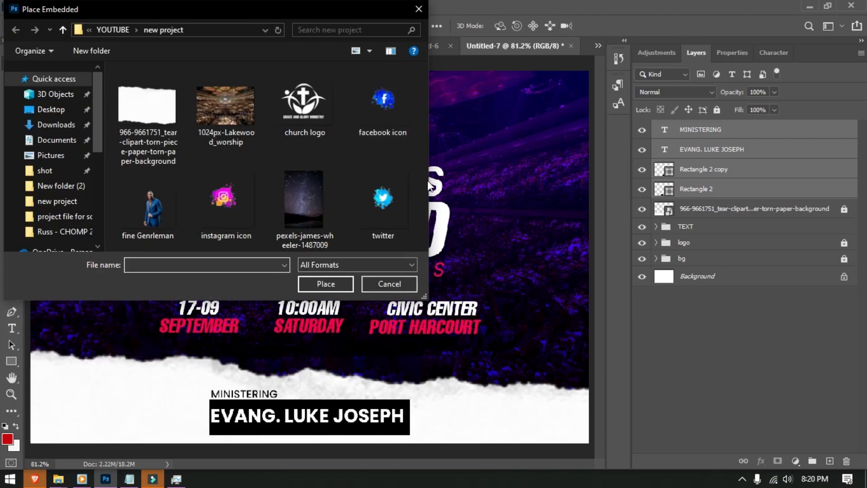
{"action": "double_click", "coordinate": [150, 219]}
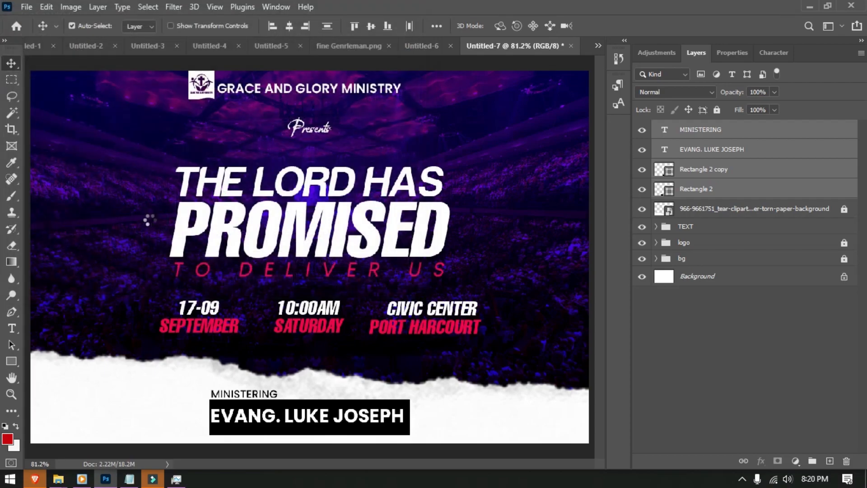
{"action": "left_click_drag", "start_coordinate": [320, 223], "coordinate": [477, 269]}
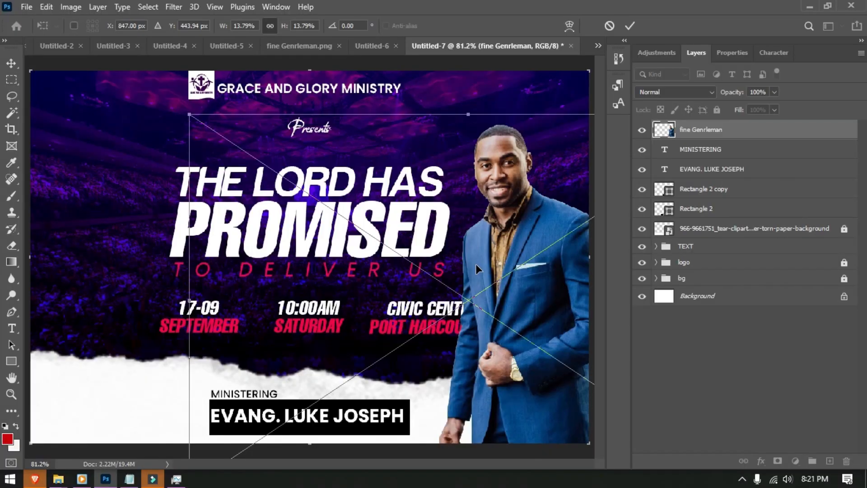
{"action": "left_click", "coordinate": [629, 26]}
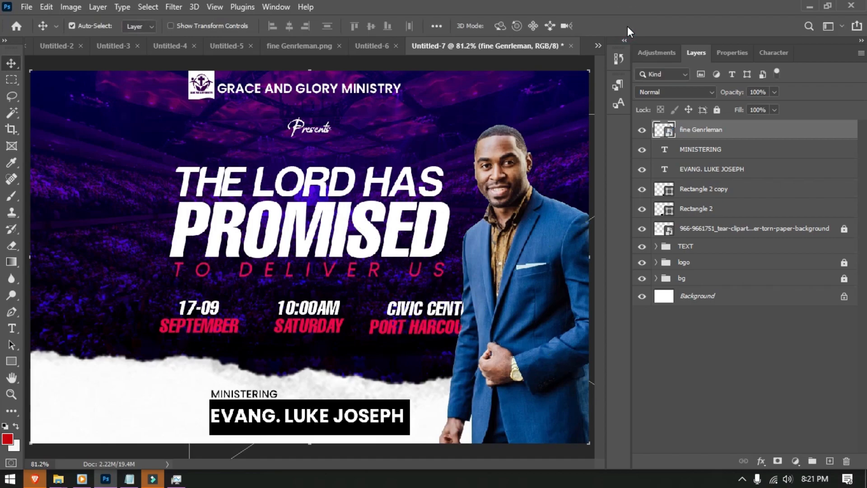
- Scale the minister photo down to 11.60% and stand it on the bottom-right edge
{"action": "left_click_drag", "start_coordinate": [518, 219], "coordinate": [521, 273]}
{"action": "key", "text": "ctrl+t"}
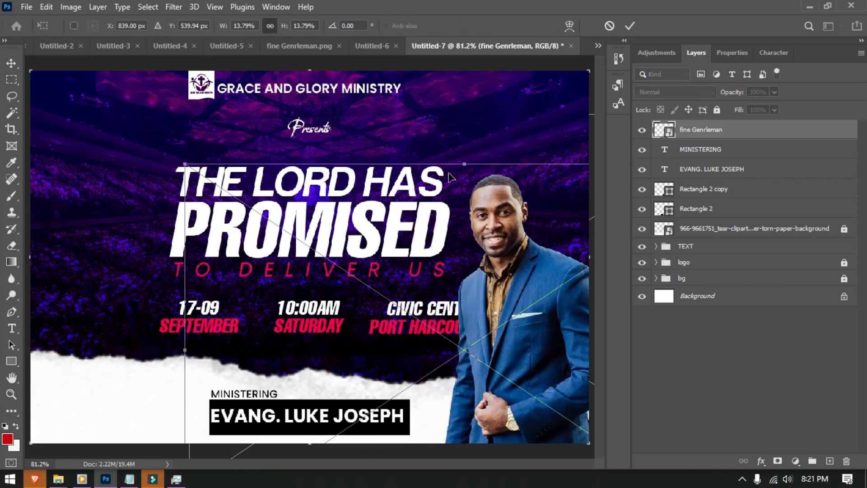
{"action": "left_click_drag", "start_coordinate": [185, 164], "coordinate": [271, 231]}
{"action": "left_click_drag", "start_coordinate": [562, 377], "coordinate": [533, 335]}
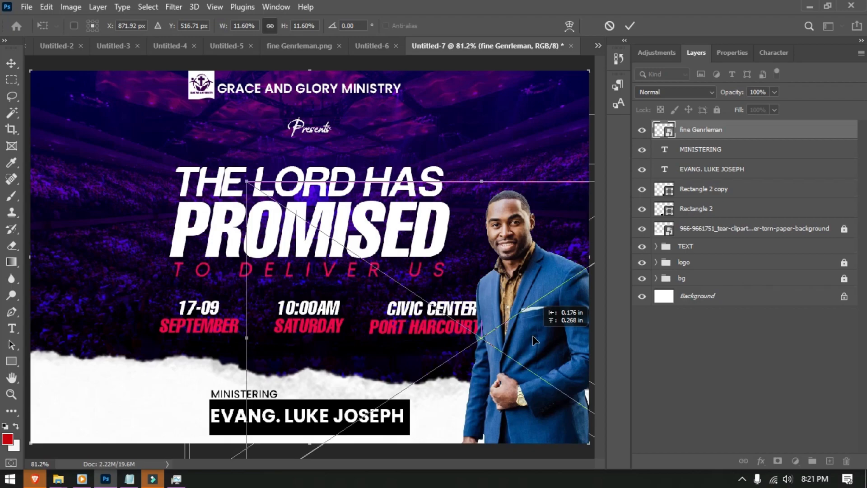
{"action": "mouse_move", "coordinate": [533, 335]}
{"action": "left_mouse_down"}
{"action": "mouse_move", "coordinate": [527, 325]}
{"action": "mouse_move", "coordinate": [532, 335]}
{"action": "mouse_move", "coordinate": [535, 327]}
{"action": "left_mouse_up"}
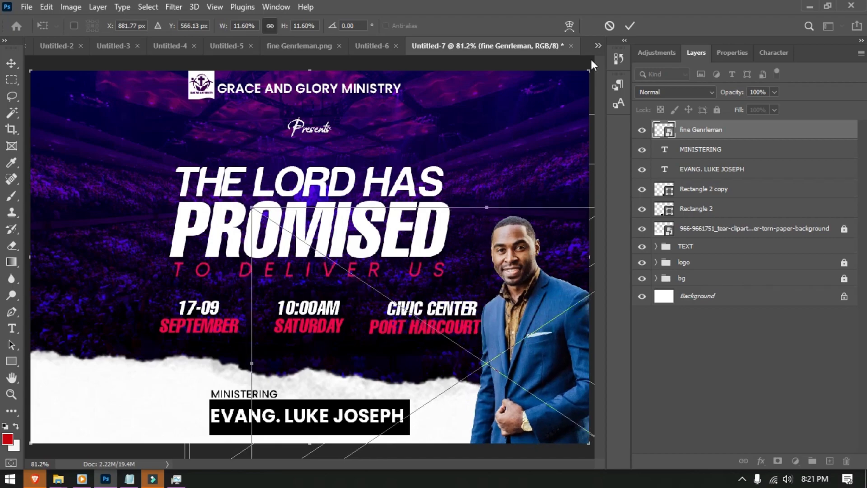
{"action": "left_click_drag", "start_coordinate": [515, 295], "coordinate": [514, 300]}
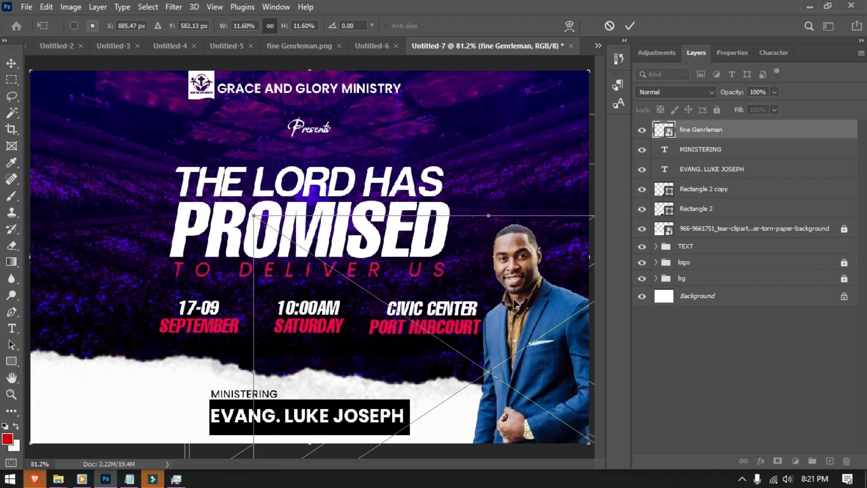
{"action": "left_click", "coordinate": [631, 26]}
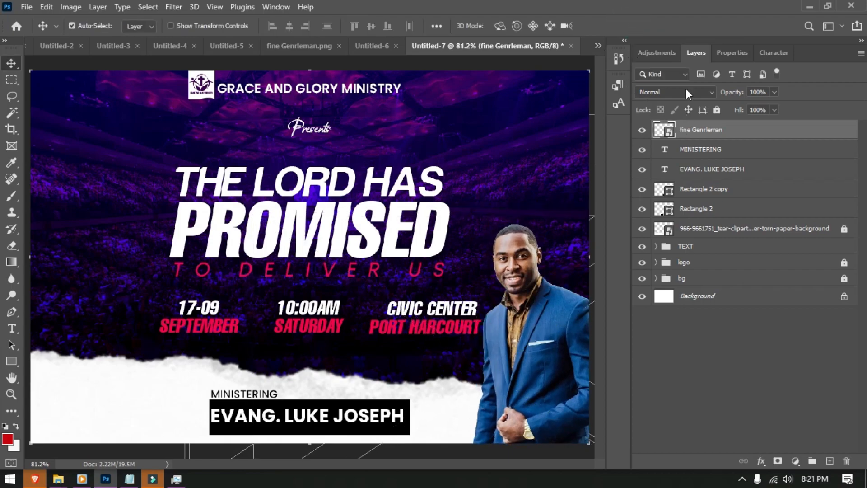
- Add a clipped Exposure adjustment at -0.53 and a darkening Curves adjustment to the photo
{"action": "left_click", "coordinate": [660, 52]}
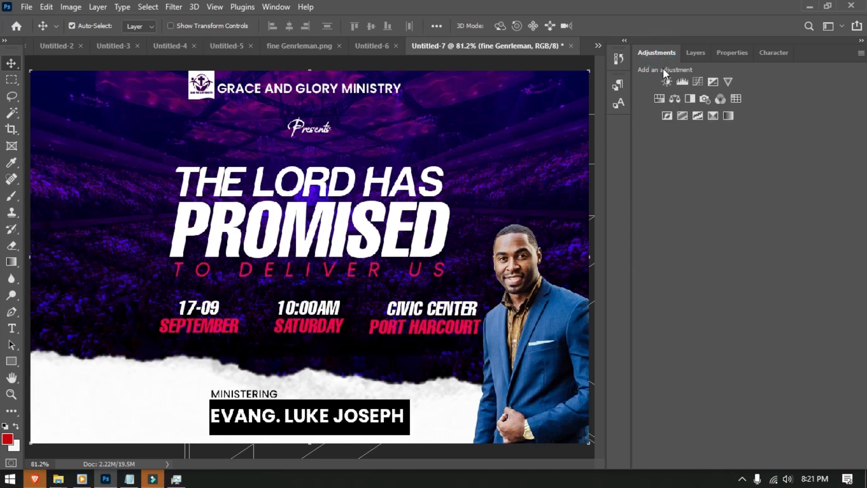
{"action": "left_click", "coordinate": [708, 84]}
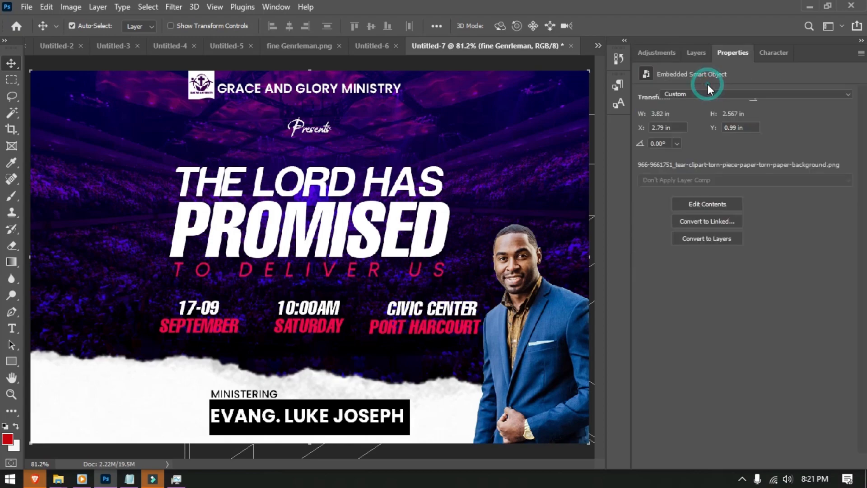
{"action": "left_click", "coordinate": [770, 463]}
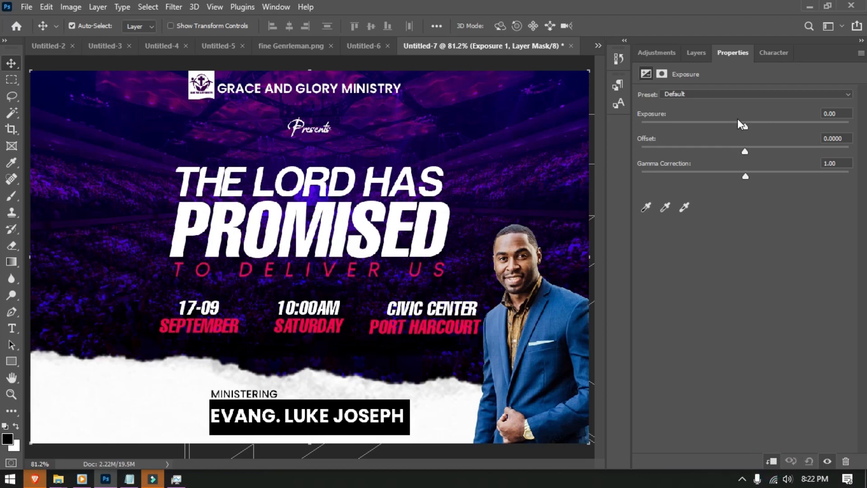
{"action": "left_click_drag", "start_coordinate": [746, 125], "coordinate": [737, 125]}
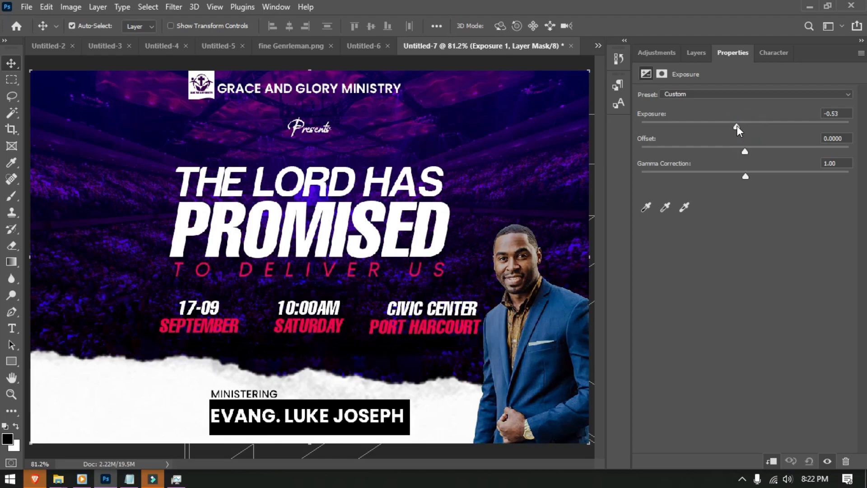
{"action": "left_click", "coordinate": [660, 51]}
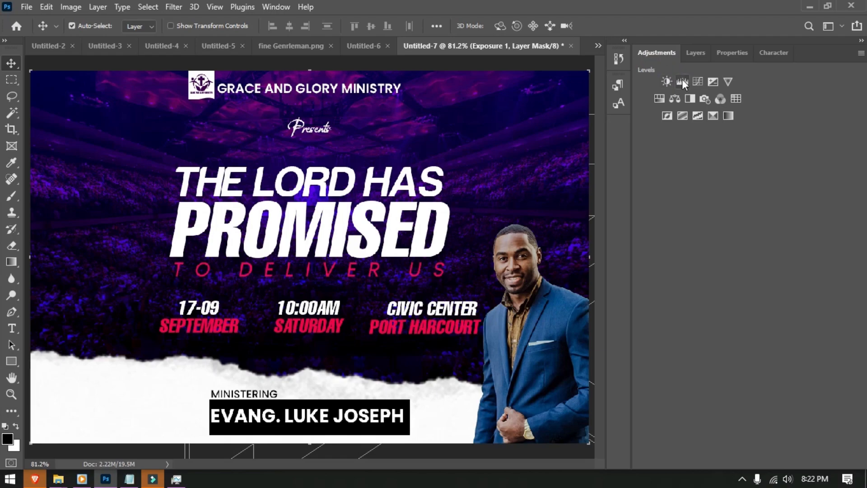
{"action": "left_click", "coordinate": [698, 81]}
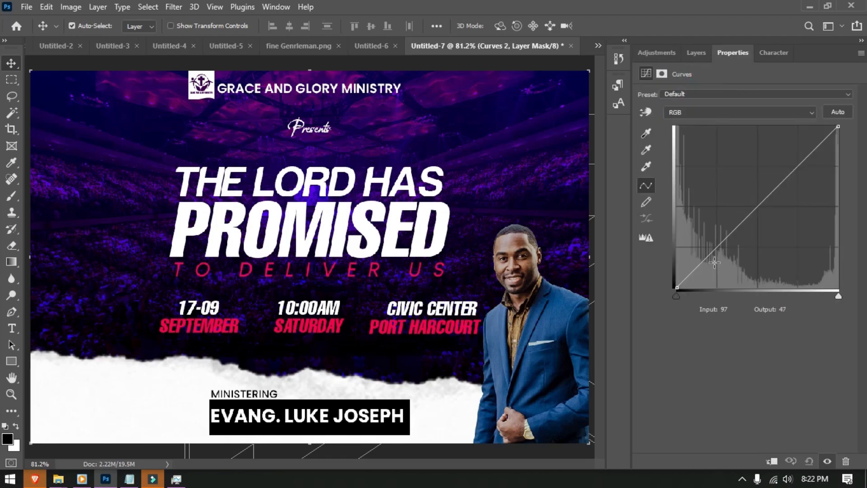
{"action": "left_click_drag", "start_coordinate": [710, 254], "coordinate": [714, 262]}
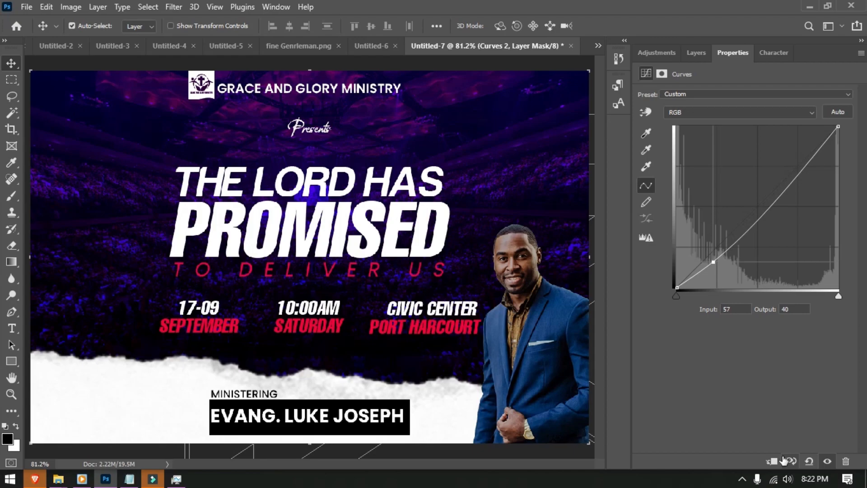
- Add a clipped Color Balance adjustment shifting the photo's midtones toward magenta and red
{"action": "left_click", "coordinate": [672, 52]}
{"action": "left_click", "coordinate": [674, 99]}
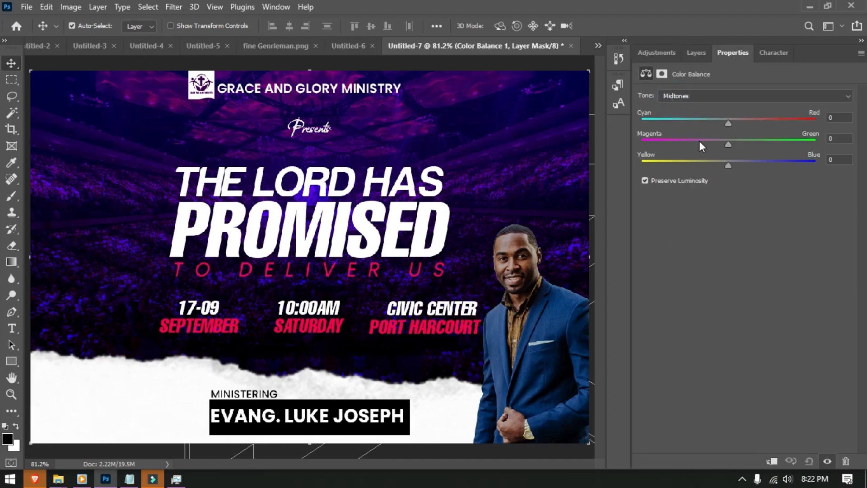
{"action": "left_click_drag", "start_coordinate": [727, 143], "coordinate": [713, 148]}
{"action": "left_click", "coordinate": [772, 463]}
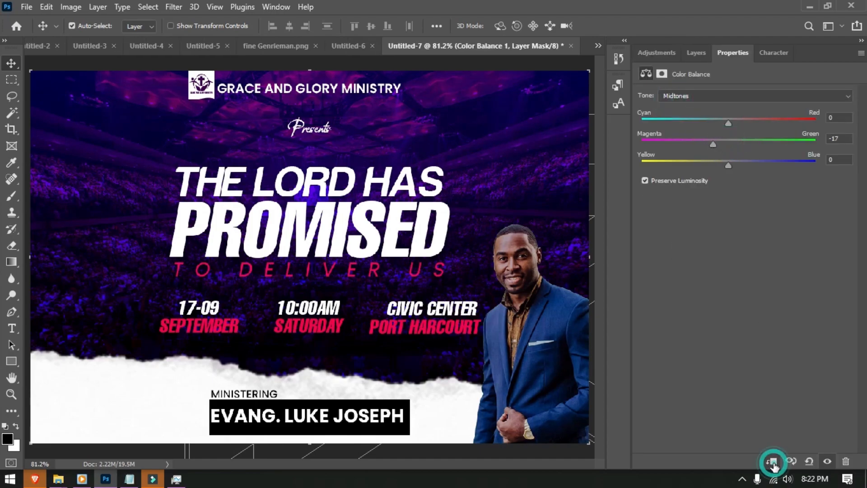
{"action": "left_click_drag", "start_coordinate": [728, 122], "coordinate": [732, 122]}
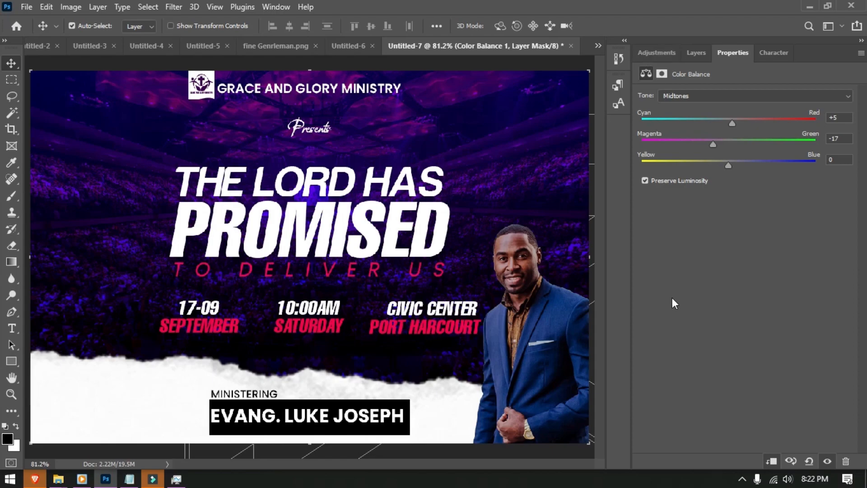
- Raise the Exposure 1 adjustment back to -0.29
{"action": "left_click", "coordinate": [698, 56]}
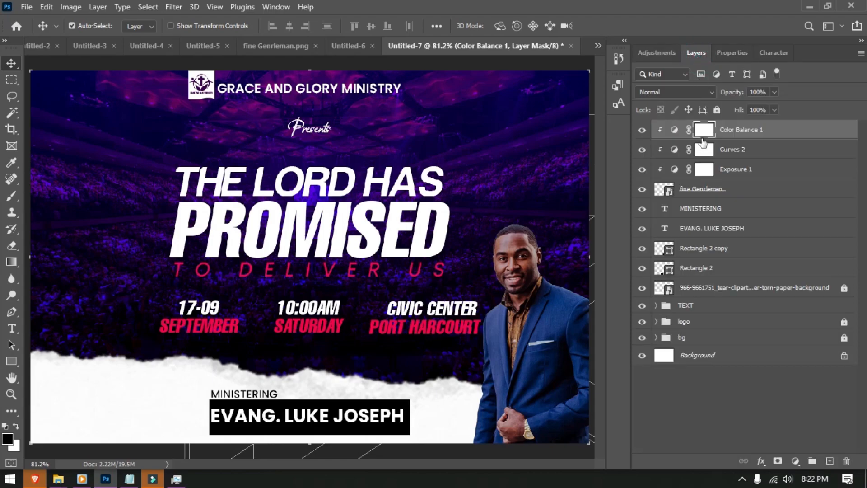
{"action": "left_click", "coordinate": [675, 173]}
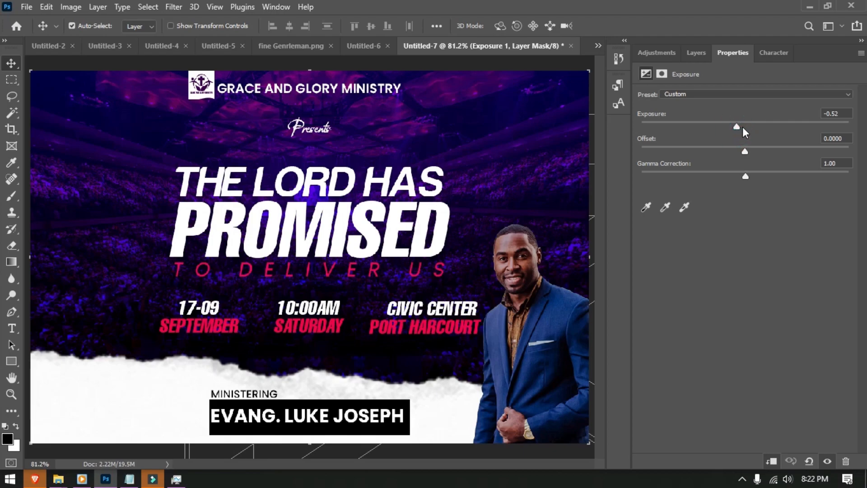
{"action": "left_click_drag", "start_coordinate": [738, 126], "coordinate": [740, 127]}
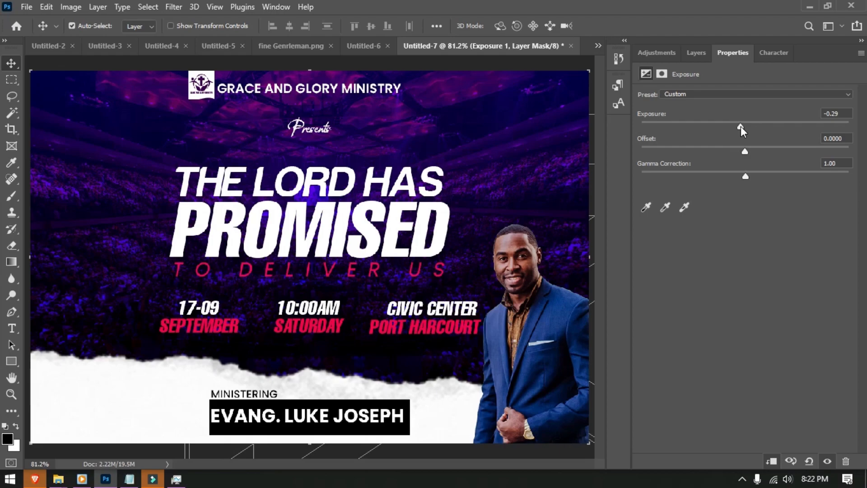
{"action": "left_click", "coordinate": [85, 211]}
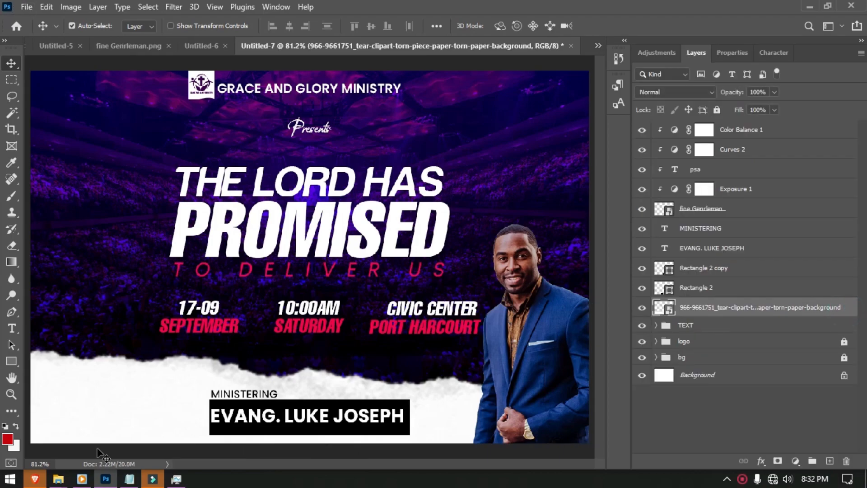
- Lower and lock the torn-paper strip, then scale the name block to 71.92% beside the photo
{"action": "left_click_drag", "start_coordinate": [99, 385], "coordinate": [99, 413]}
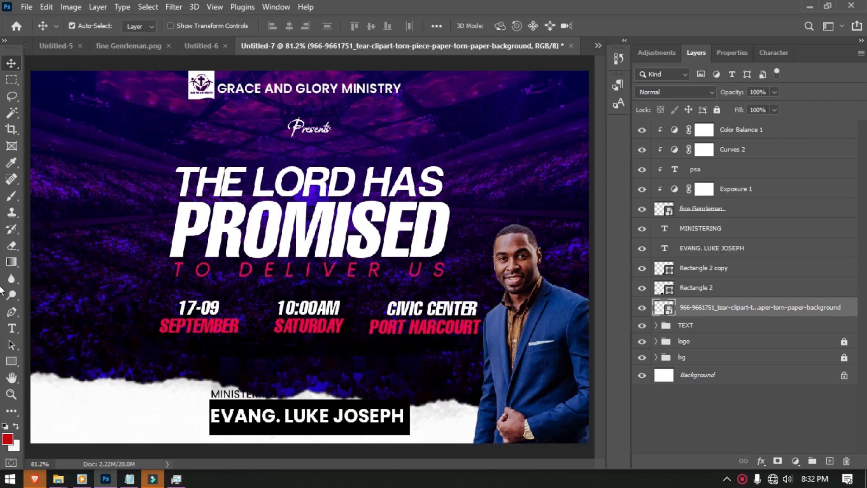
{"action": "left_click", "coordinate": [717, 110]}
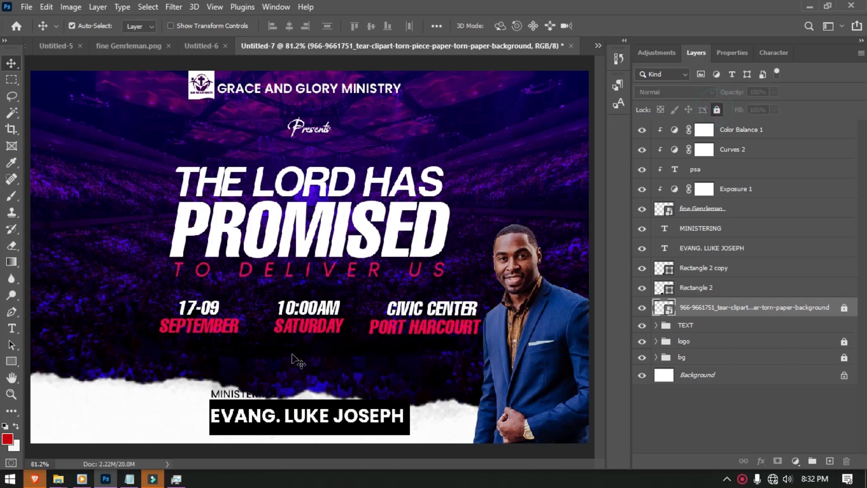
{"action": "left_click_drag", "start_coordinate": [253, 403], "coordinate": [395, 447]}
{"action": "key", "text": "ctrl+t"}
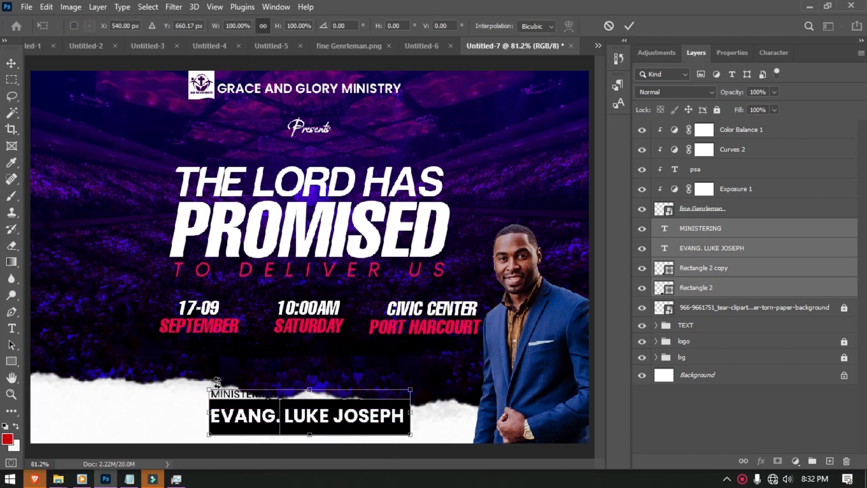
{"action": "left_click_drag", "start_coordinate": [209, 389], "coordinate": [265, 402]}
{"action": "left_click_drag", "start_coordinate": [330, 428], "coordinate": [394, 441]}
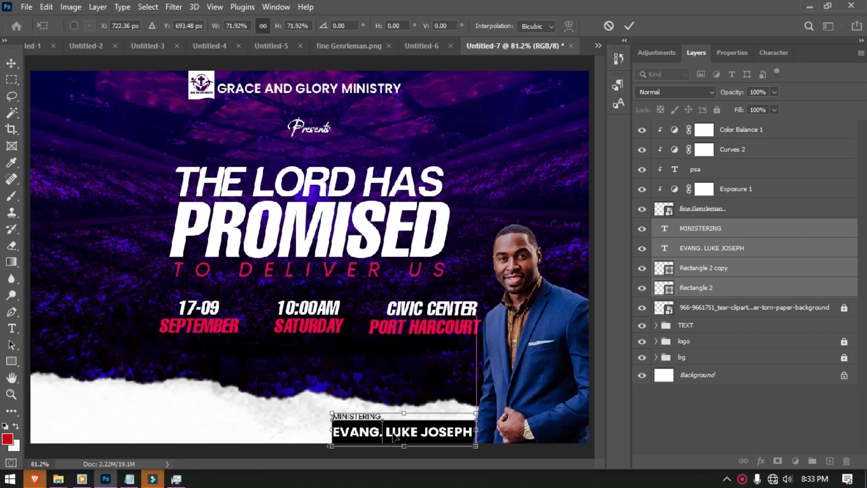
{"action": "left_click", "coordinate": [629, 26]}
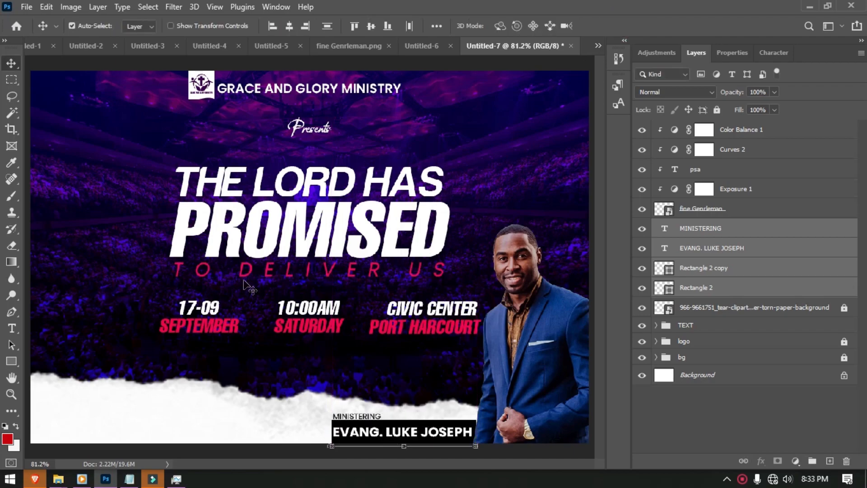
- Place the instagram icon, shrink it and line it up with the twitter and facebook icons at bottom-left
{"action": "left_click", "coordinate": [27, 7]}
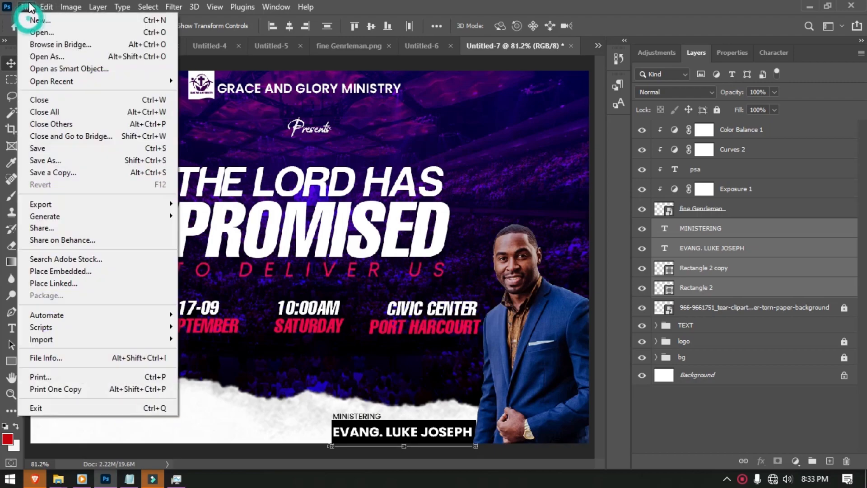
{"action": "left_click", "coordinate": [44, 273]}
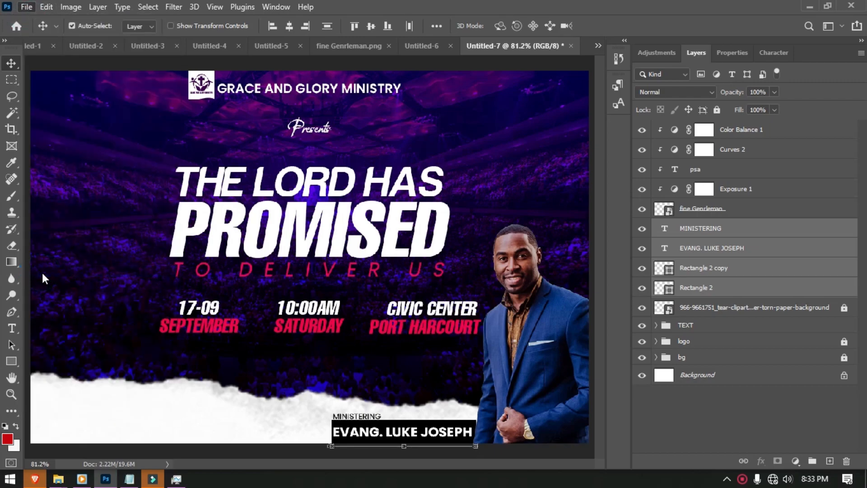
{"action": "double_click", "coordinate": [223, 198]}
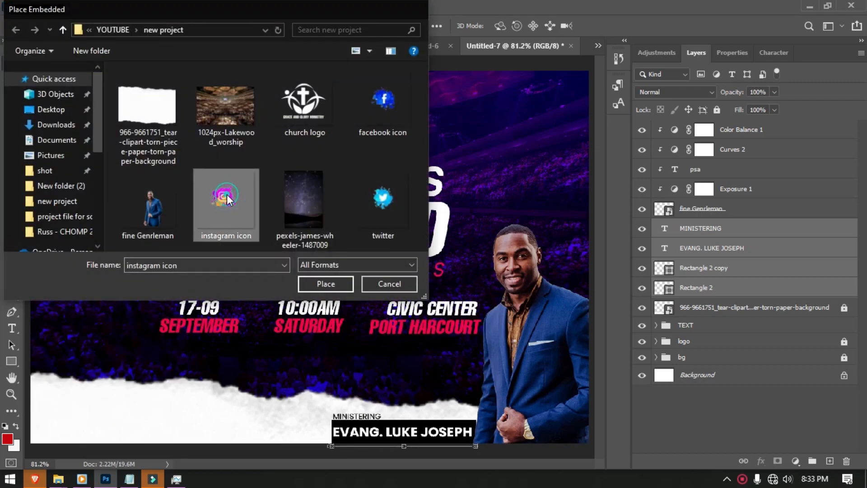
{"action": "left_click_drag", "start_coordinate": [498, 76], "coordinate": [181, 385]}
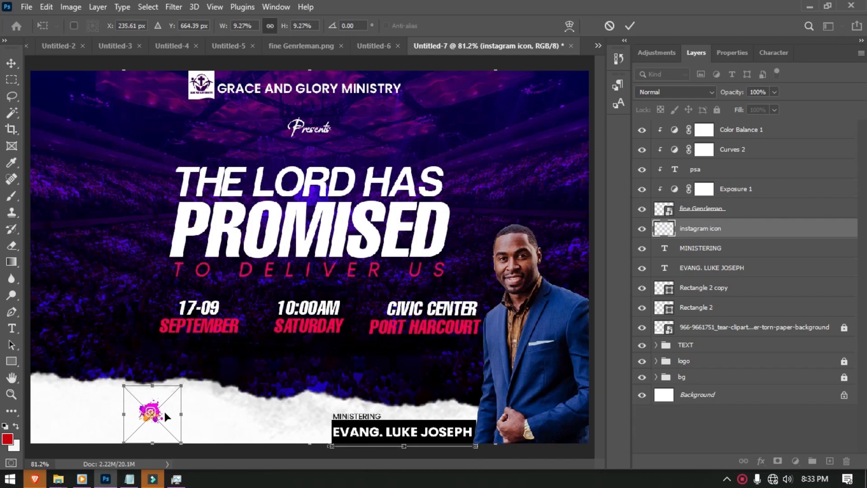
{"action": "left_click_drag", "start_coordinate": [155, 416], "coordinate": [46, 435]}
{"action": "left_click_drag", "start_coordinate": [77, 404], "coordinate": [71, 406]}
{"action": "left_click_drag", "start_coordinate": [43, 447], "coordinate": [47, 443]}
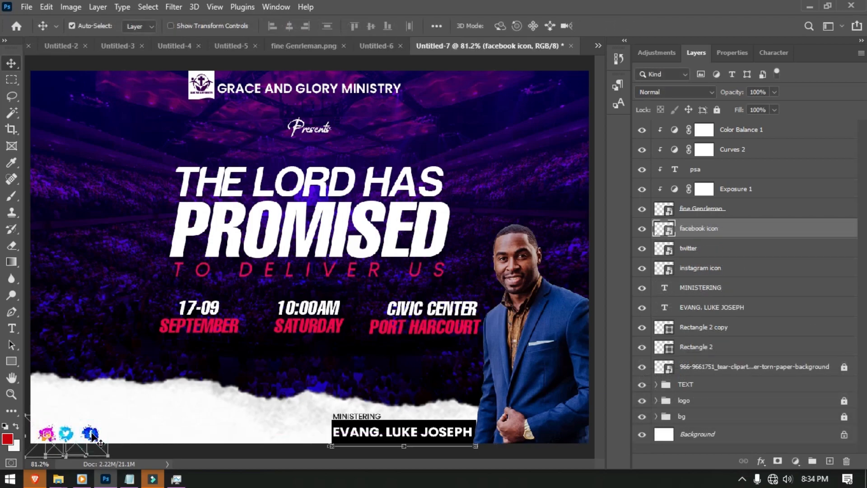
{"action": "mouse_move", "coordinate": [94, 435]}
{"action": "left_mouse_down"}
{"action": "mouse_move", "coordinate": [66, 438]}
{"action": "mouse_move", "coordinate": [81, 435]}
{"action": "left_mouse_up"}
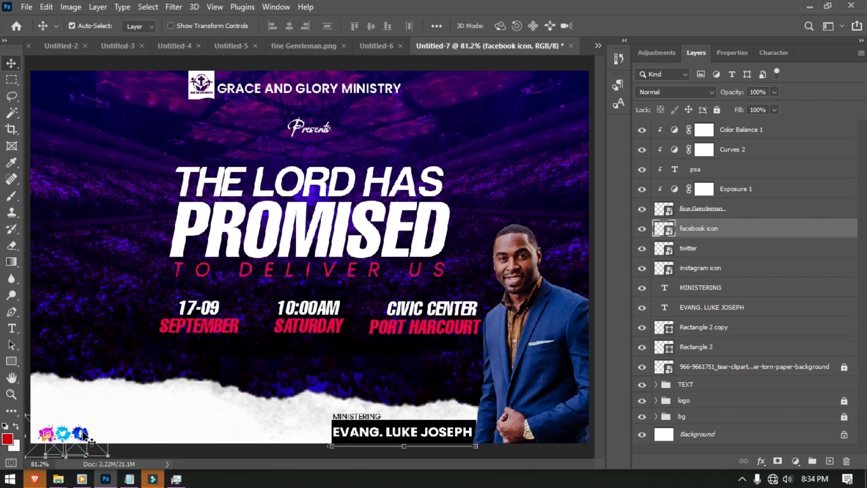
- Start an '@' text line beside the social icons and toggle the All Caps setting
{"action": "left_click", "coordinate": [131, 414]}
{"action": "key", "text": "t"}
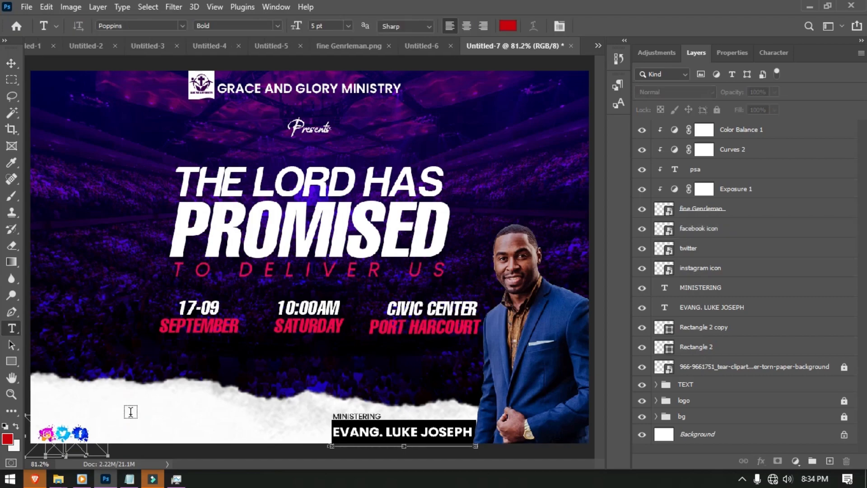
{"action": "left_click", "coordinate": [109, 426]}
{"action": "mouse_move", "coordinate": [130, 483]}
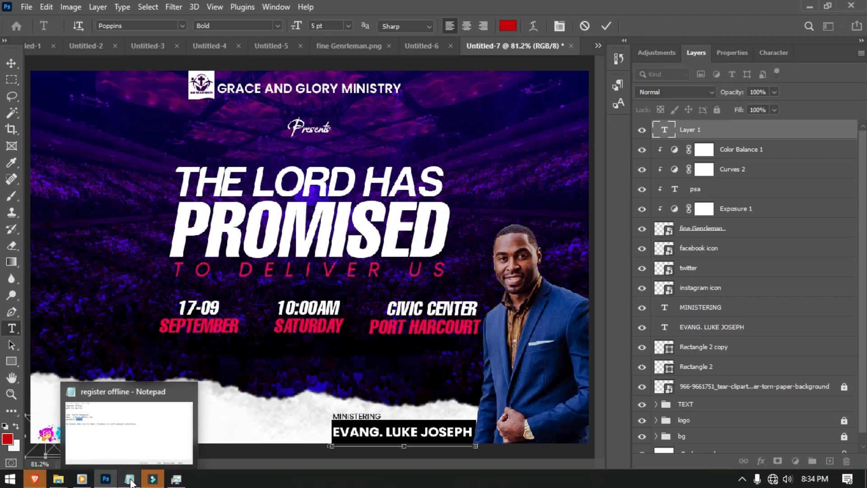
{"action": "type", "text": "@TE"}
{"action": "key", "text": "BackSpace"}
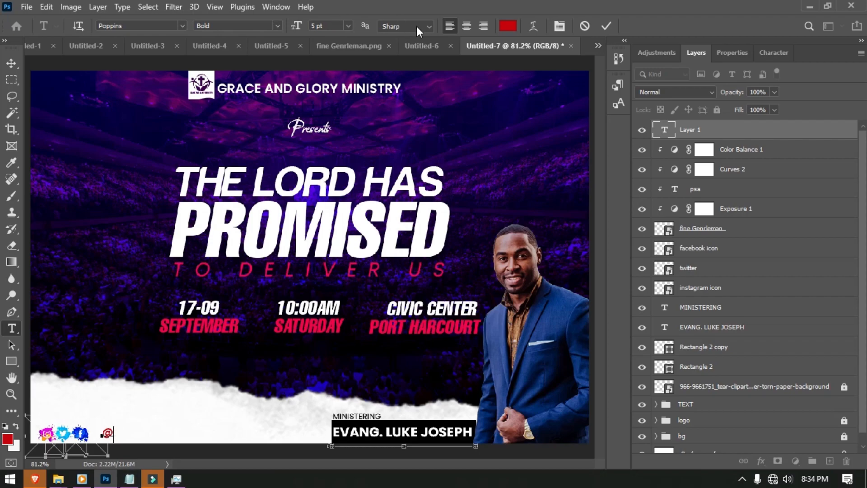
{"action": "left_click", "coordinate": [760, 53]}
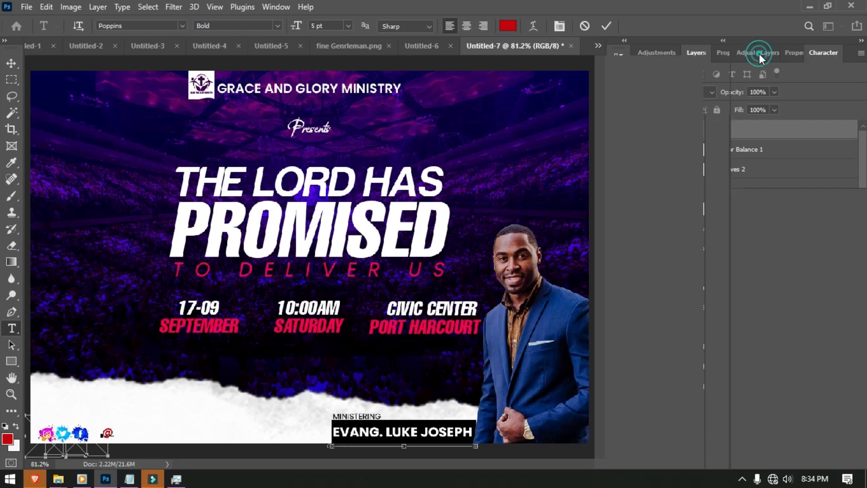
{"action": "left_click", "coordinate": [776, 146]}
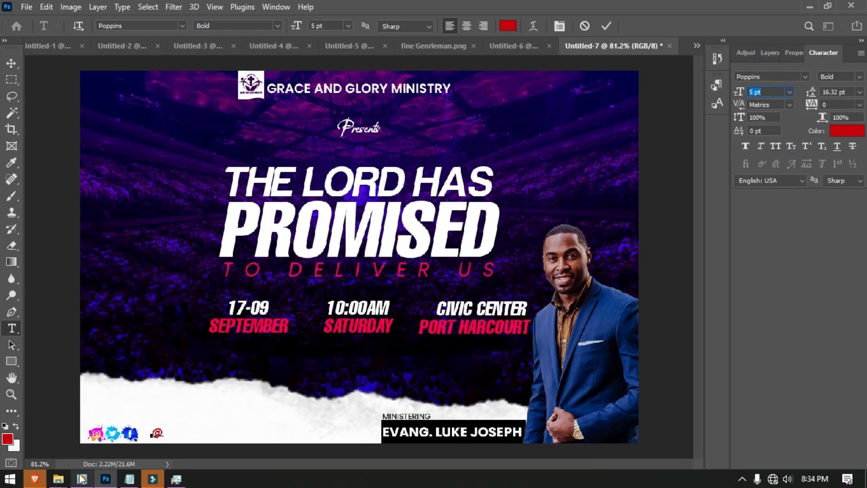
{"action": "double_click", "coordinate": [162, 433]}
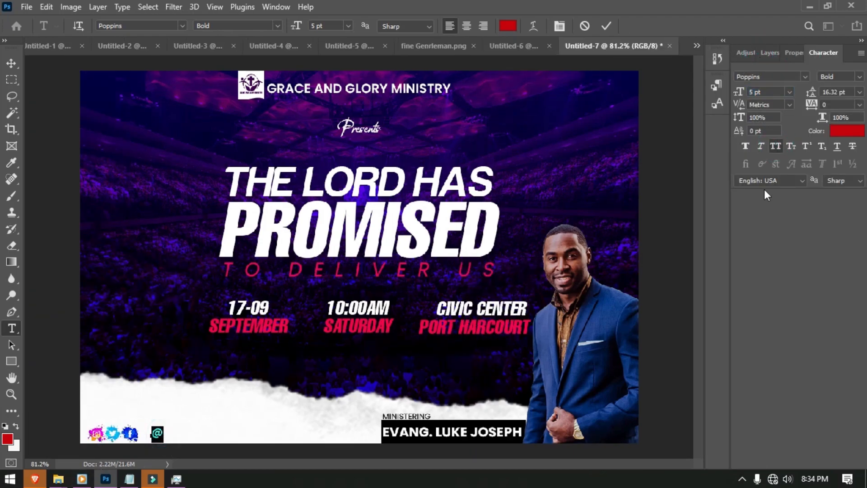
{"action": "key", "text": "Right"}
{"action": "type", "text": "TE=="}
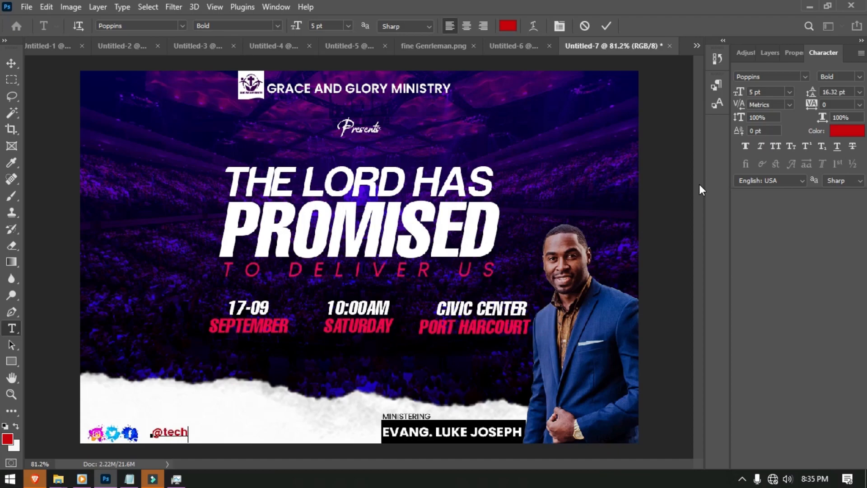
{"action": "type", "text": "ight_stui"}
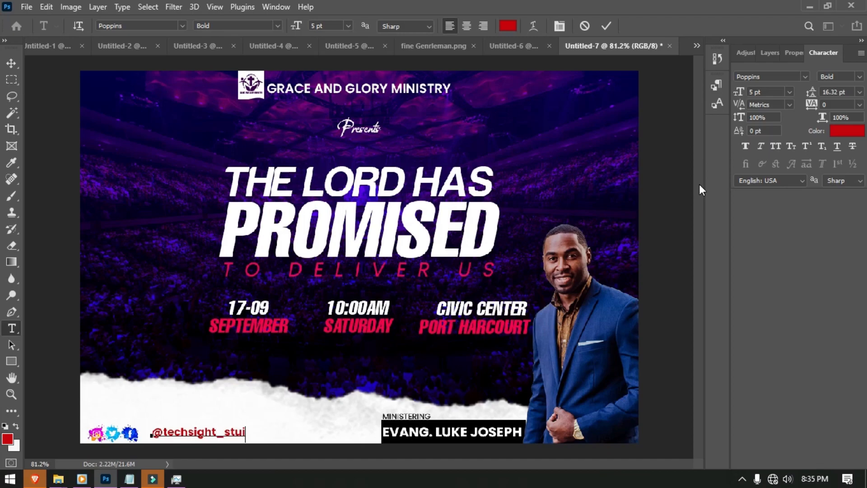
{"action": "key", "text": "BackSpace"}
{"action": "key", "text": "BackSpace"}
{"action": "type", "text": "dio"}
{"action": "key", "text": "ctrl+a"}
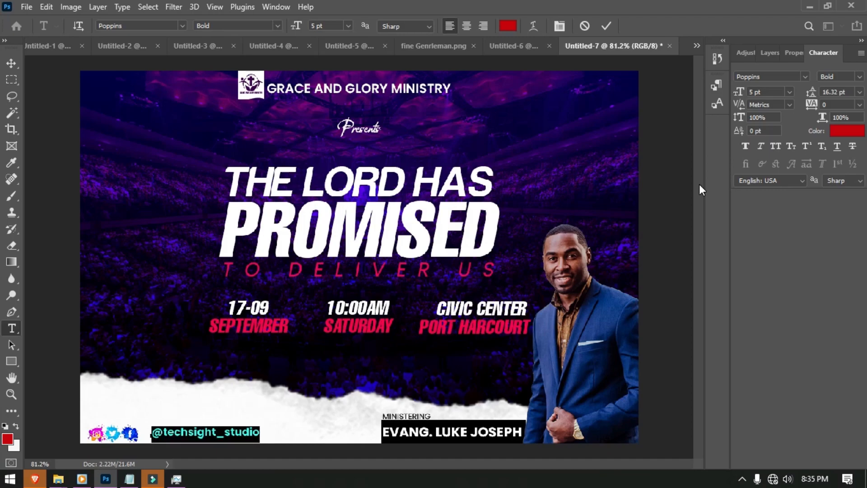
{"action": "left_click", "coordinate": [506, 27]}
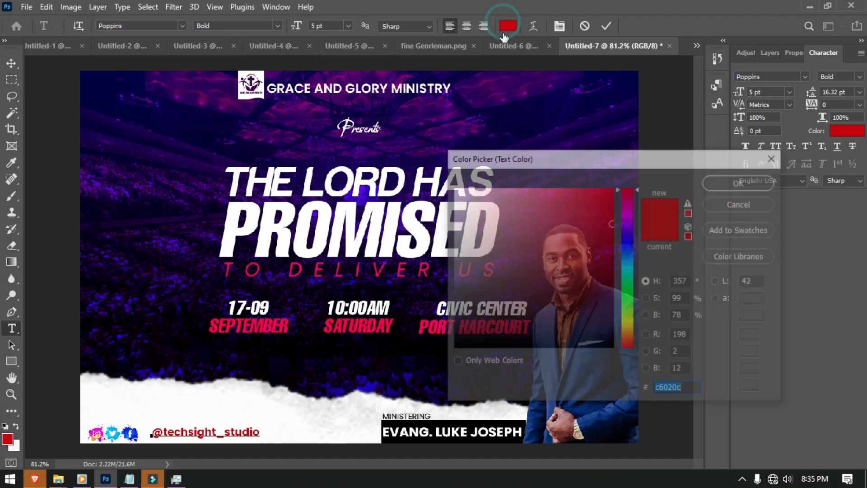
{"action": "left_click", "coordinate": [555, 349]}
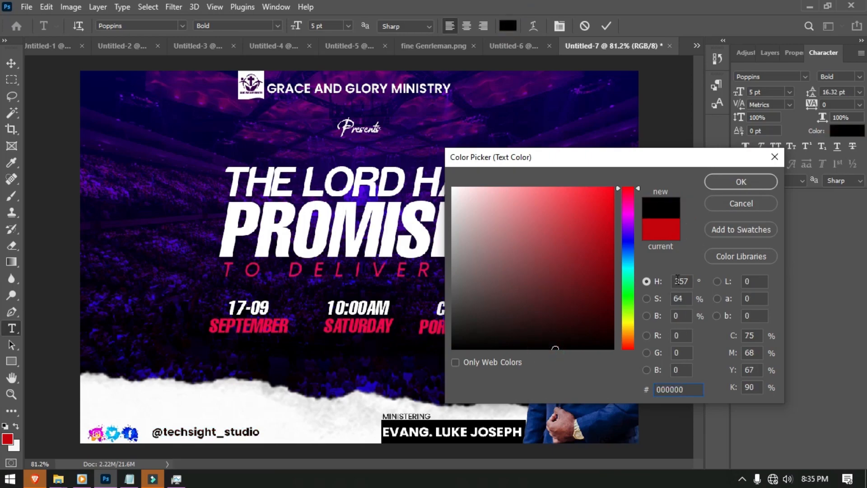
{"action": "left_click", "coordinate": [741, 182]}
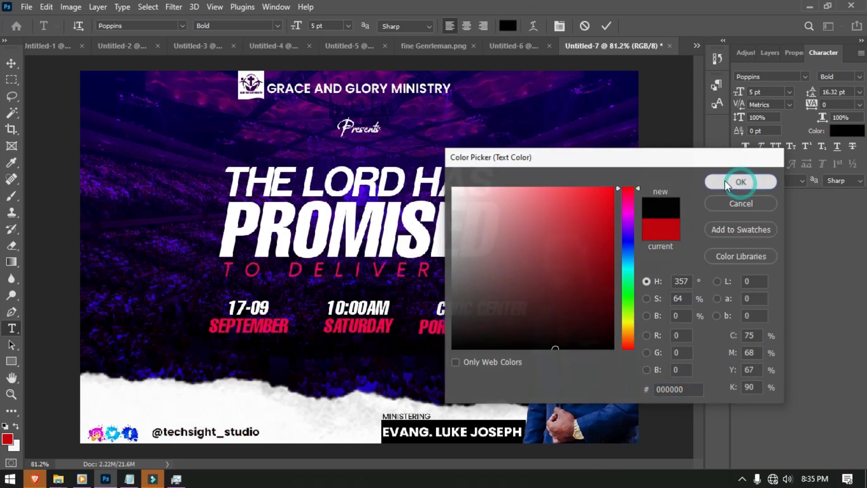
- Move the handle left and vertically centre it with the social icons
{"action": "left_click", "coordinate": [11, 63]}
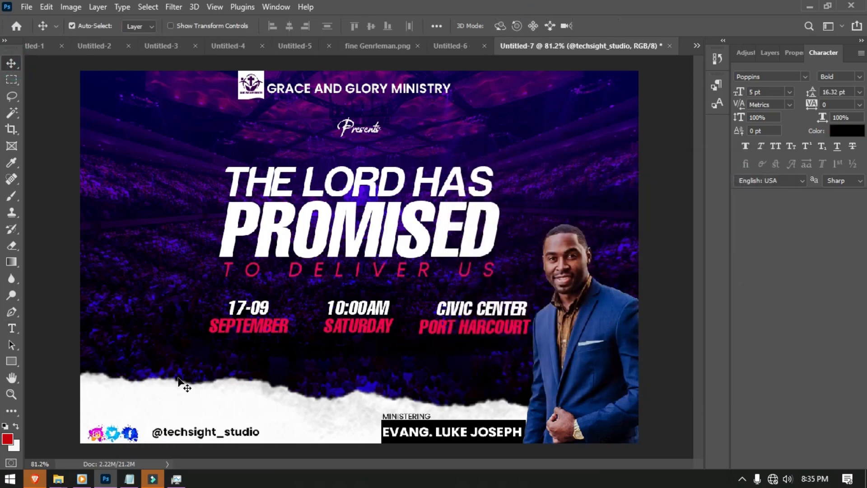
{"action": "left_click_drag", "start_coordinate": [210, 432], "coordinate": [201, 435]}
{"action": "left_click_drag", "start_coordinate": [268, 430], "coordinate": [75, 441]}
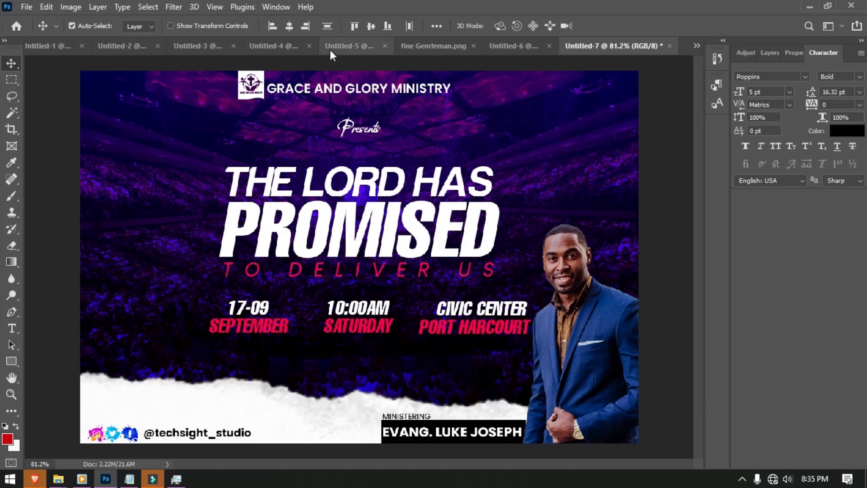
{"action": "left_click", "coordinate": [371, 26]}
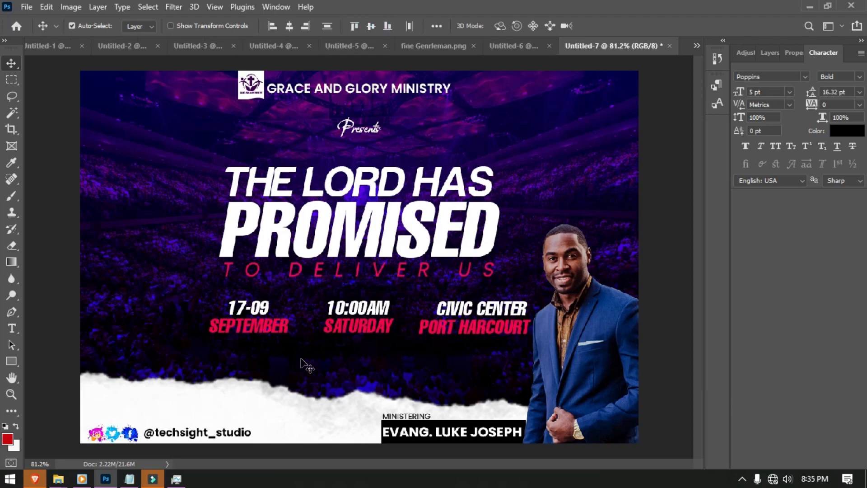
{"action": "left_click_drag", "start_coordinate": [248, 434], "coordinate": [244, 434]}
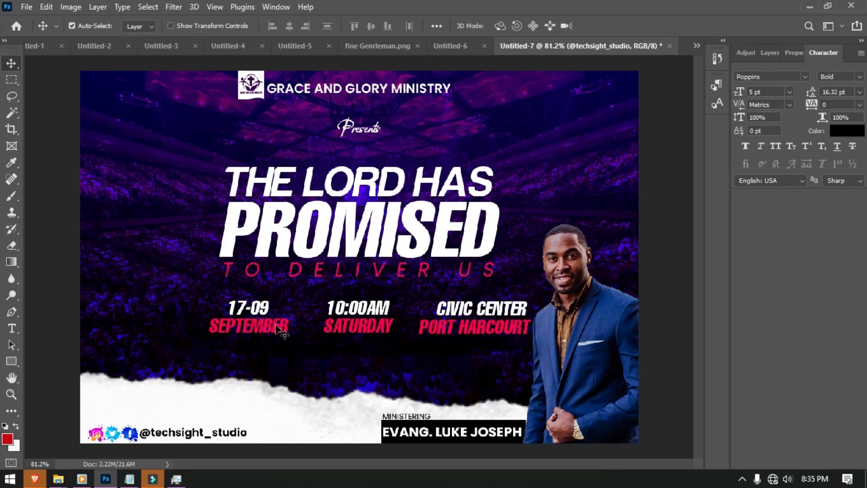
- Draw a tall square-cornered rectangle down the flyer's right edge
{"action": "left_click", "coordinate": [247, 341]}
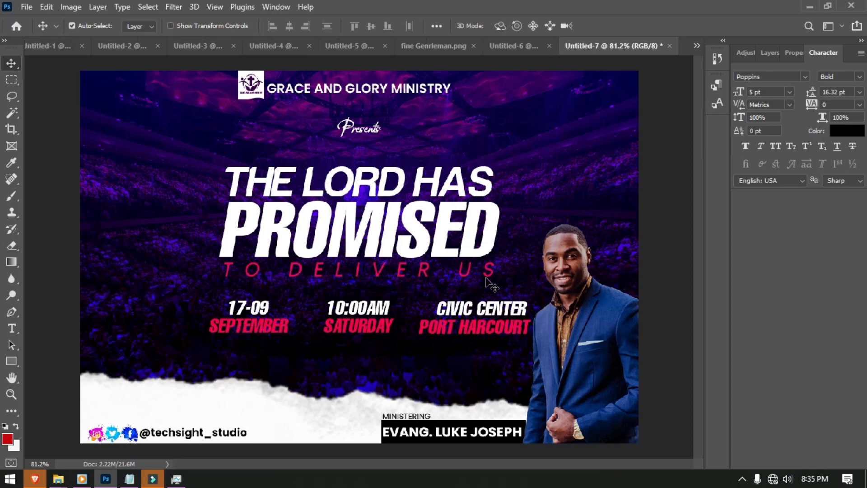
{"action": "left_click", "coordinate": [587, 329]}
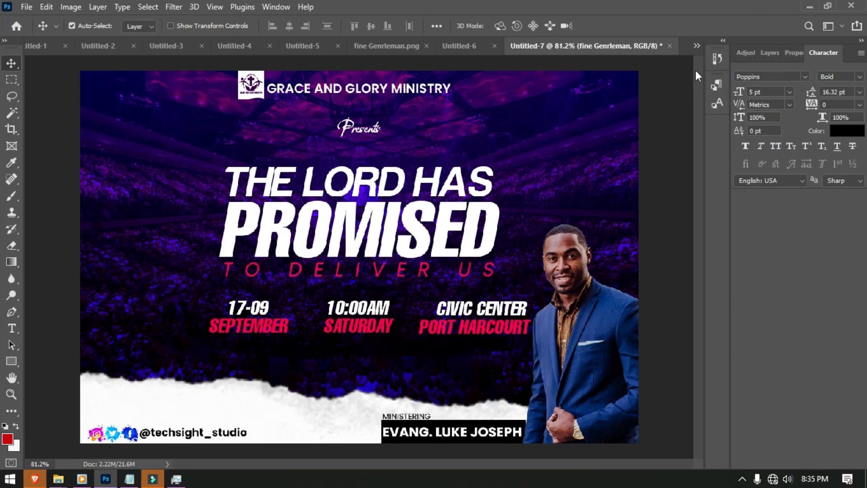
{"action": "left_click", "coordinate": [12, 361]}
{"action": "left_click_drag", "start_coordinate": [620, 70], "coordinate": [668, 452]}
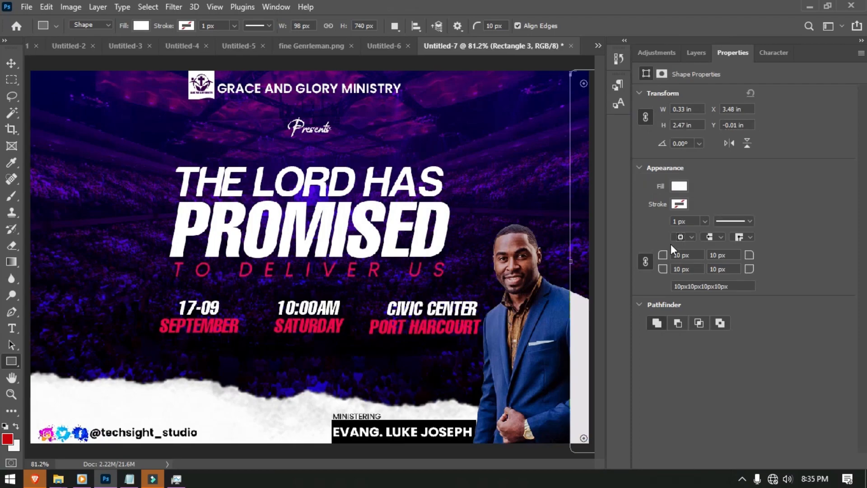
{"action": "left_click_drag", "start_coordinate": [662, 256], "coordinate": [602, 256]}
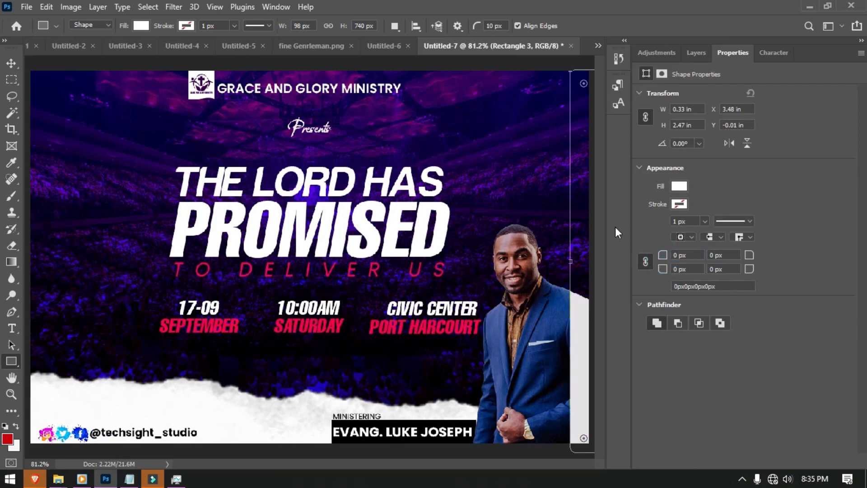
- Move Rectangle 3 to the top of the layers, fill it black and lower its opacity to 36%
{"action": "left_click", "coordinate": [696, 53]}
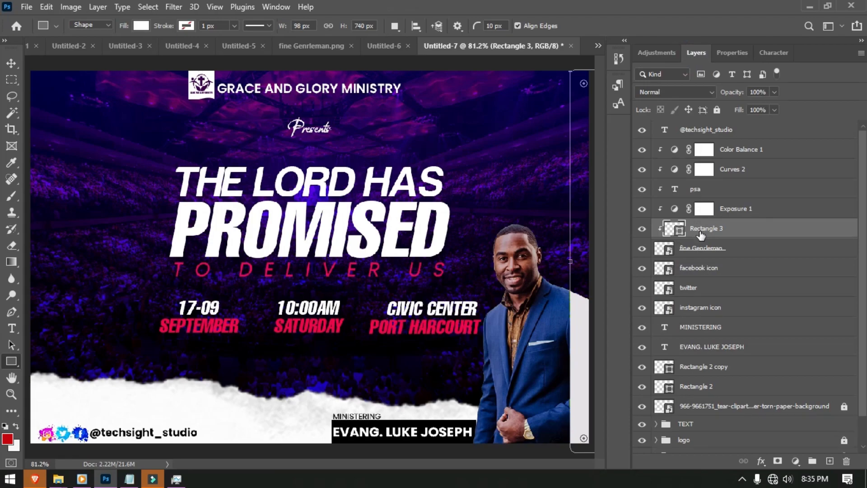
{"action": "left_click_drag", "start_coordinate": [700, 234], "coordinate": [699, 133]}
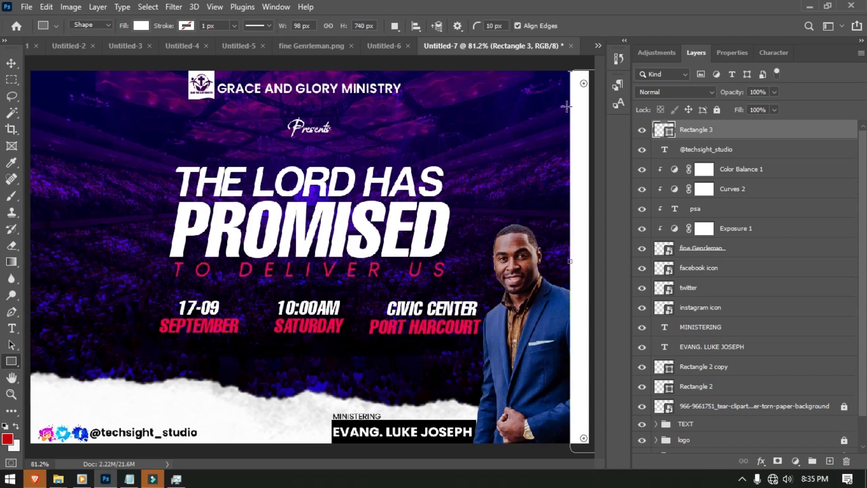
{"action": "double_click", "coordinate": [669, 131]}
{"action": "mouse_move", "coordinate": [451, 251]}
{"action": "left_mouse_down"}
{"action": "mouse_move", "coordinate": [567, 297]}
{"action": "mouse_move", "coordinate": [581, 348]}
{"action": "left_mouse_up"}
{"action": "left_click", "coordinate": [741, 182]}
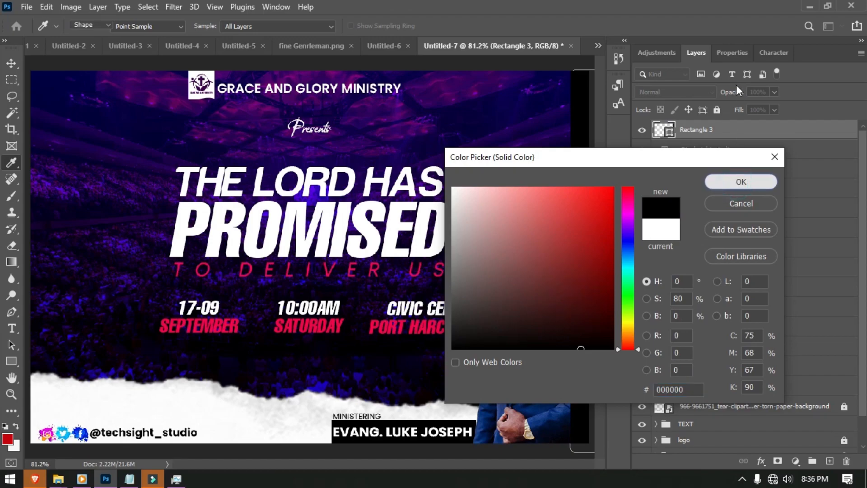
{"action": "left_click_drag", "start_coordinate": [732, 93], "coordinate": [693, 102]}
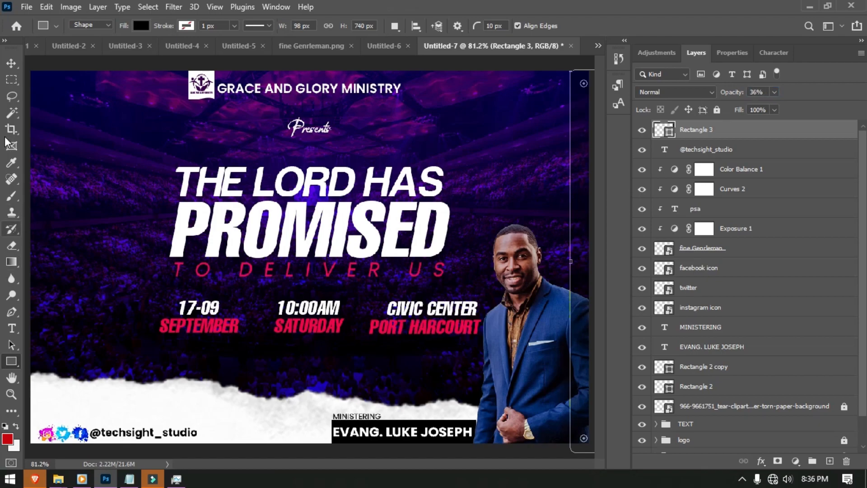
- Type the 'for more info please call:' line with the phone number and colour it white
{"action": "left_click", "coordinate": [13, 328]}
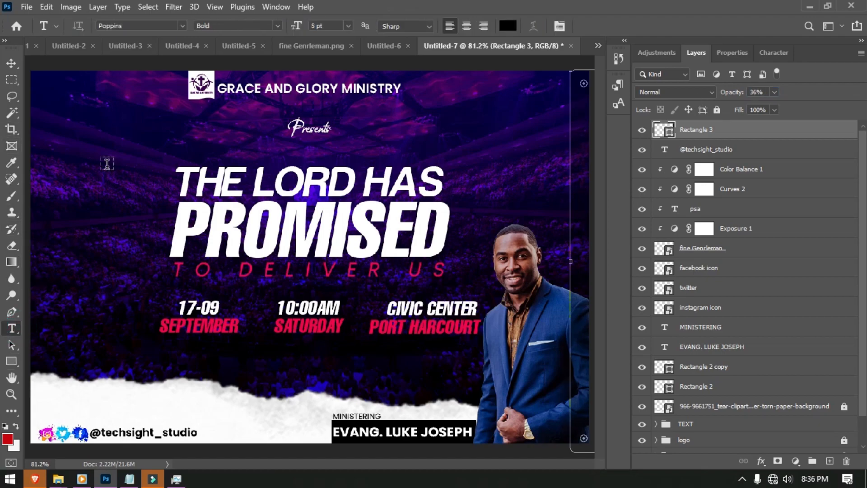
{"action": "left_click", "coordinate": [78, 144]}
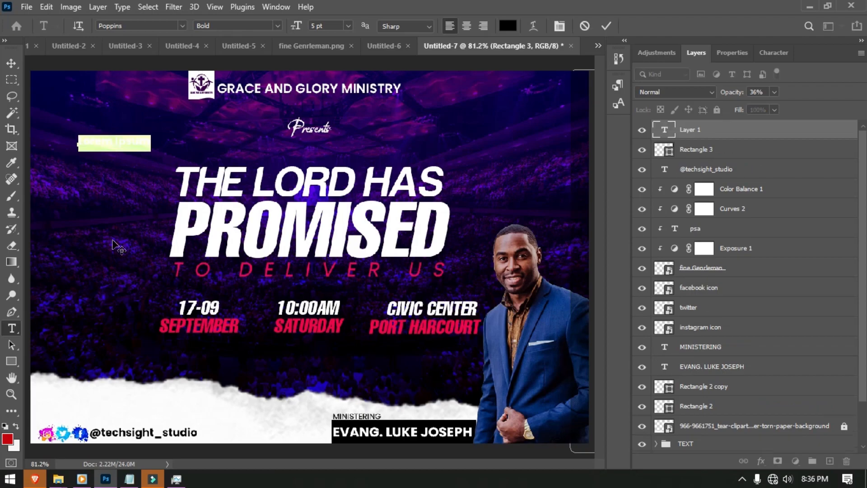
{"action": "key", "text": "BackSpace"}
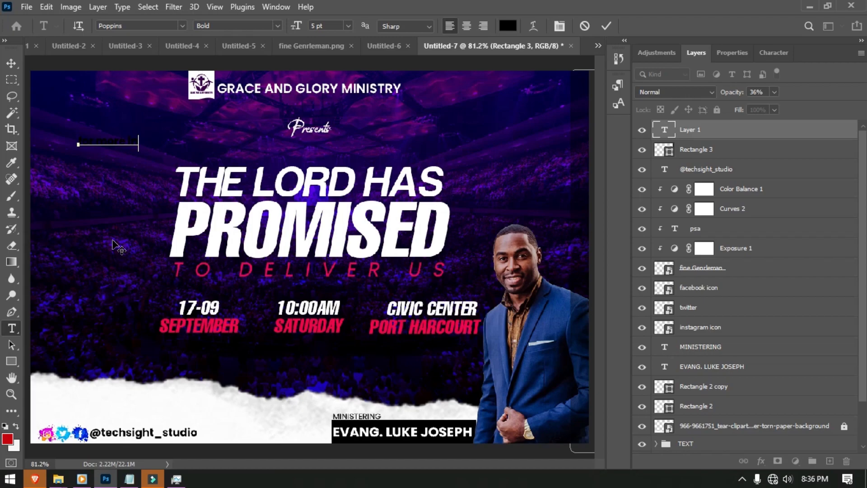
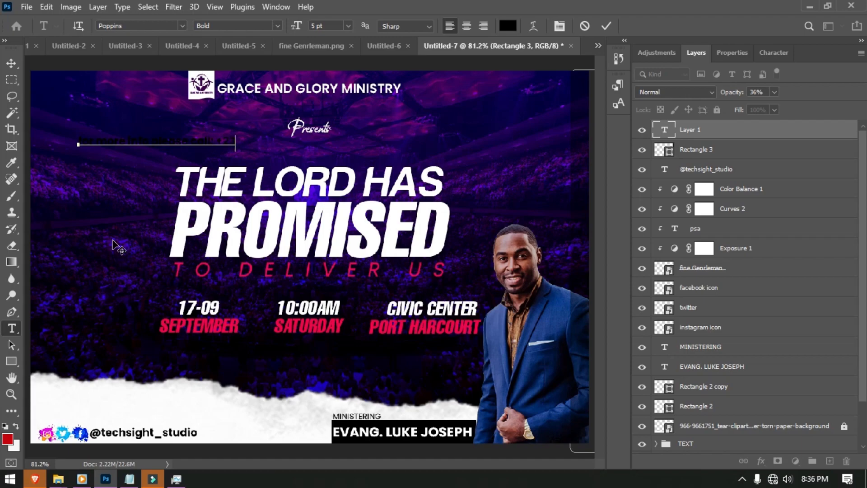
{"action": "key", "text": "ctrl+a"}
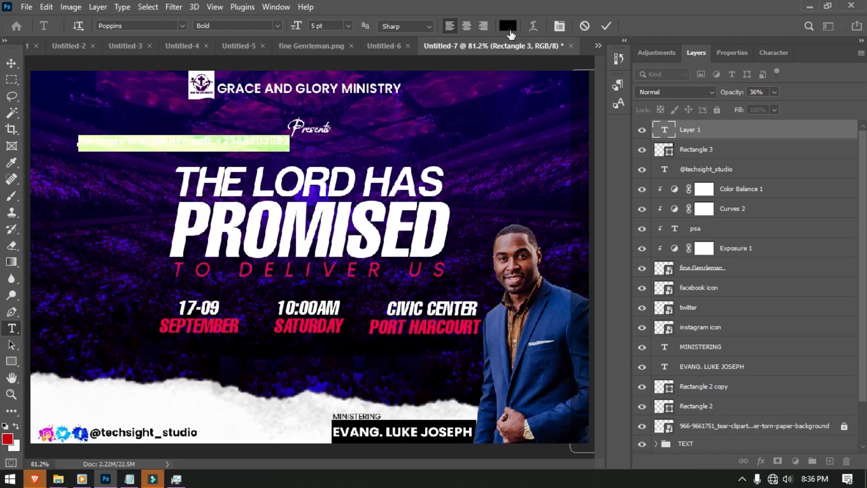
{"action": "left_click", "coordinate": [510, 31]}
{"action": "left_click_drag", "start_coordinate": [501, 253], "coordinate": [424, 163]}
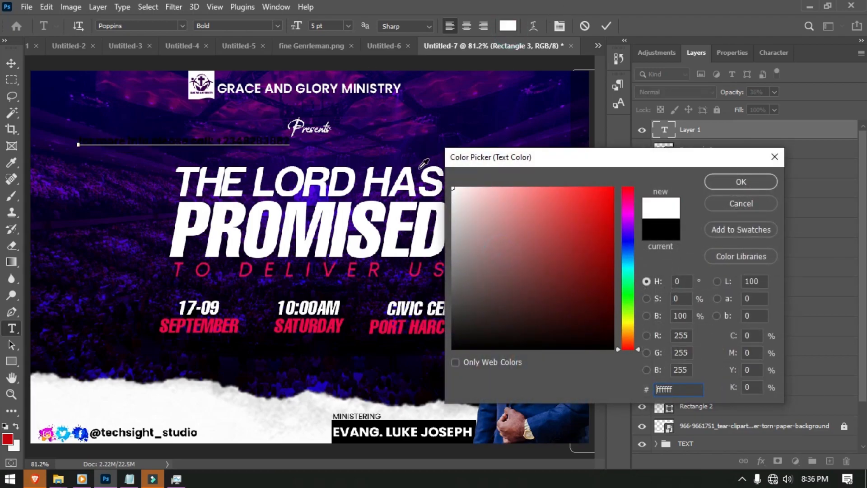
{"action": "left_click", "coordinate": [712, 181]}
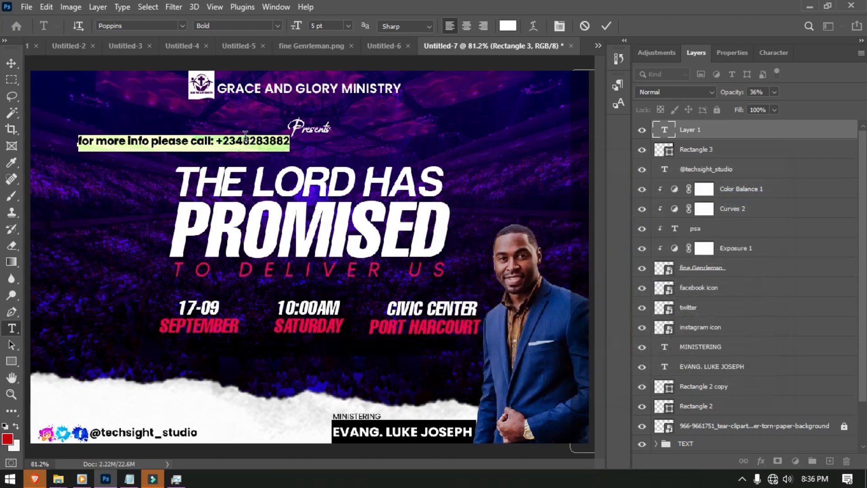
- Correct the phone number and set the contact line in Poppins Italic
{"action": "left_click", "coordinate": [243, 141]}
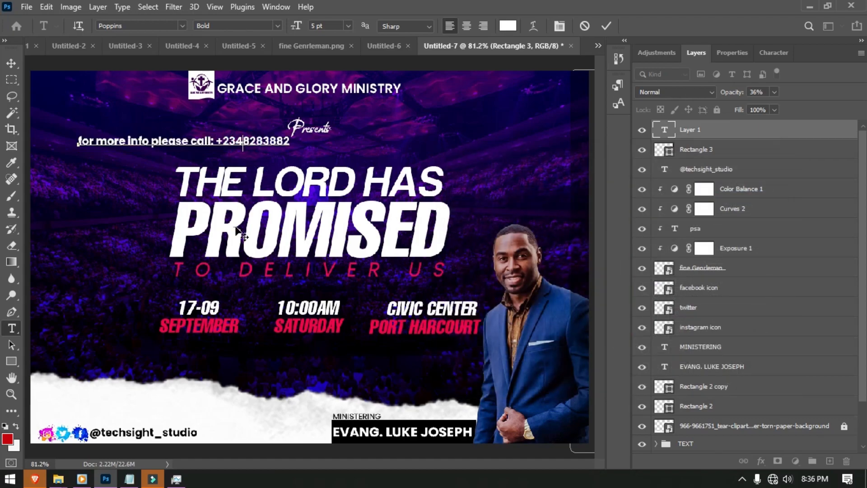
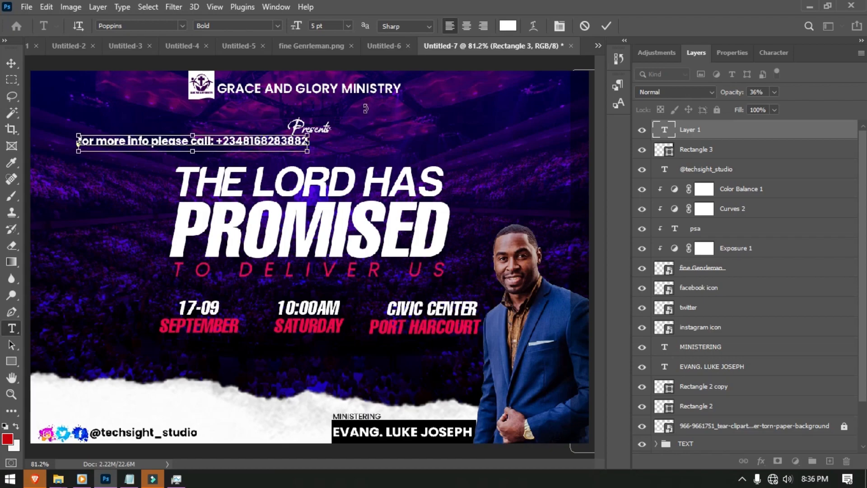
{"action": "key", "text": "ctrl+a"}
{"action": "left_click", "coordinate": [277, 26]}
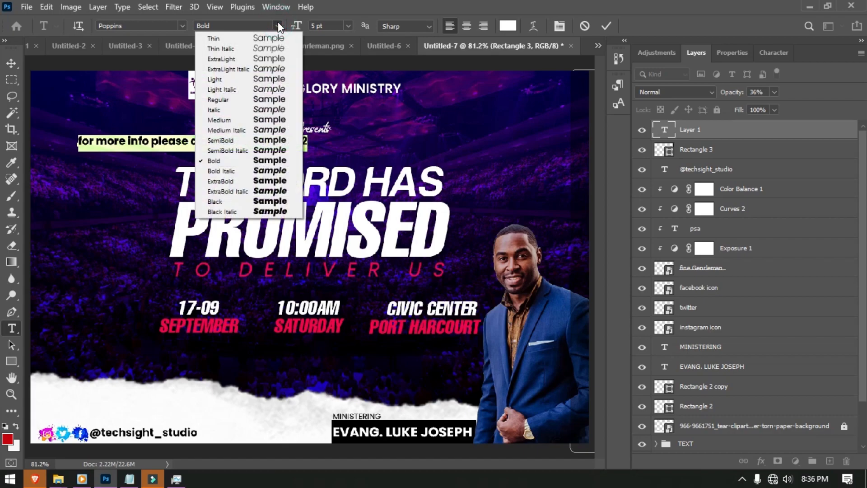
{"action": "left_click", "coordinate": [240, 98]}
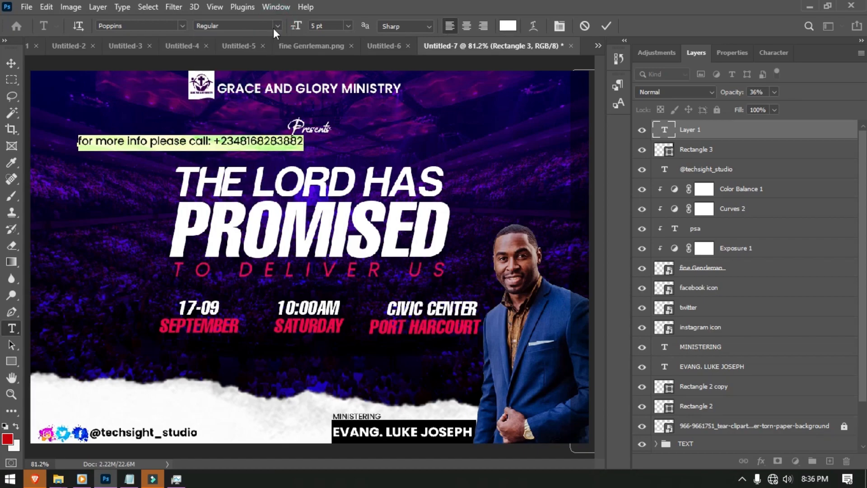
{"action": "left_click", "coordinate": [275, 27]}
{"action": "left_click", "coordinate": [242, 108]}
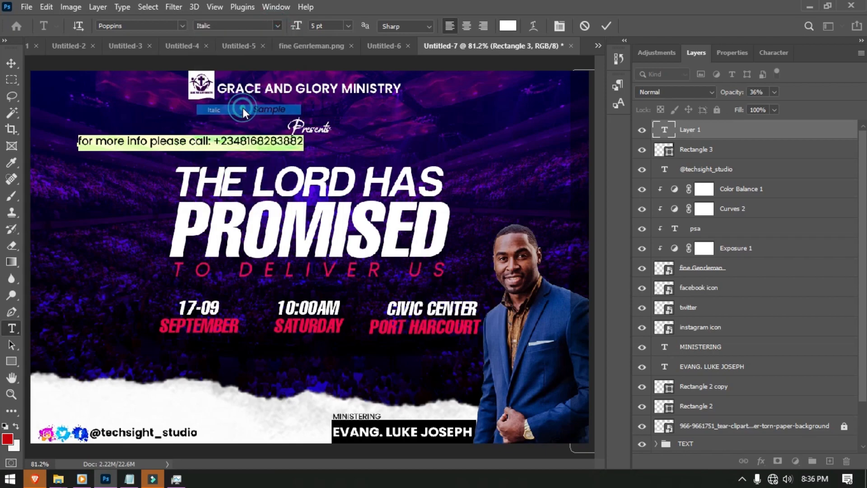
{"action": "left_click", "coordinate": [607, 26]}
{"action": "left_click", "coordinate": [12, 62]}
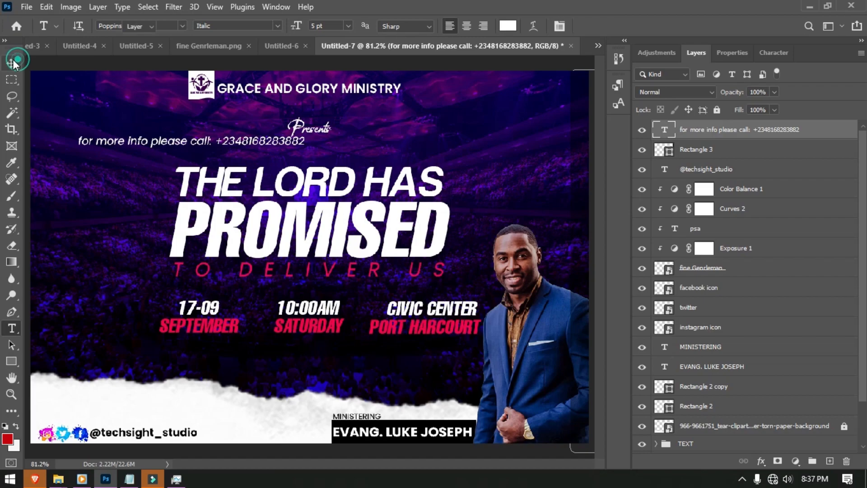
- Rotate the contact line to -90° and move it onto the flyer's right-edge strip
{"action": "key", "text": "ctrl+t"}
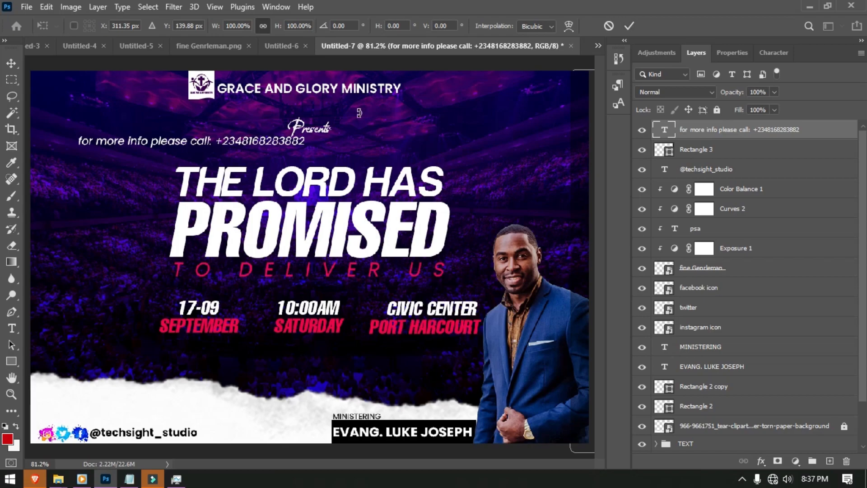
{"action": "left_click_drag", "start_coordinate": [321, 128], "coordinate": [238, 106]}
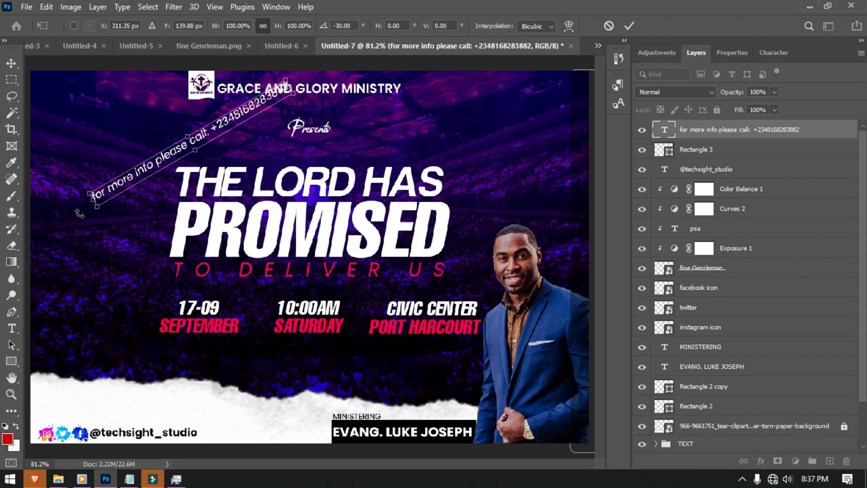
{"action": "left_click_drag", "start_coordinate": [82, 209], "coordinate": [182, 240]}
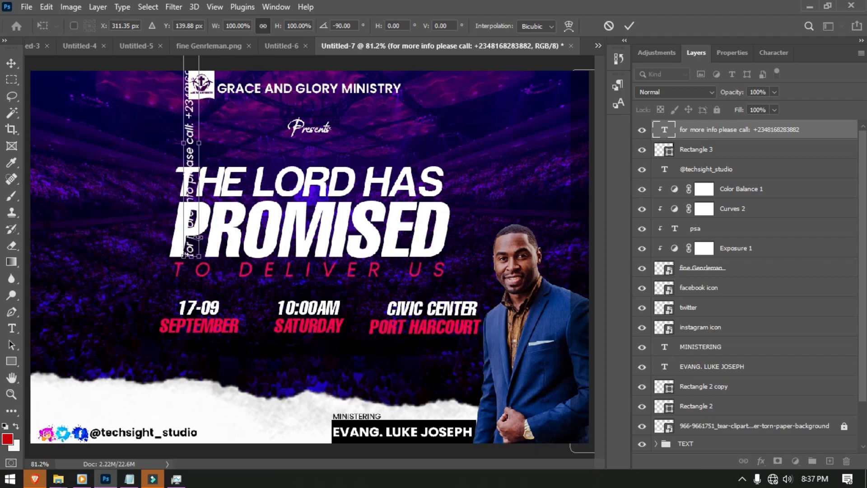
{"action": "left_click_drag", "start_coordinate": [193, 177], "coordinate": [585, 306]}
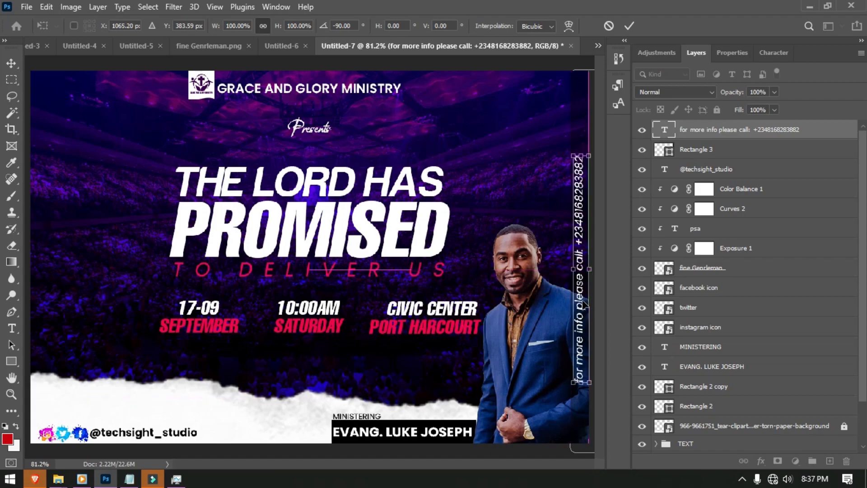
{"action": "left_click", "coordinate": [630, 23]}
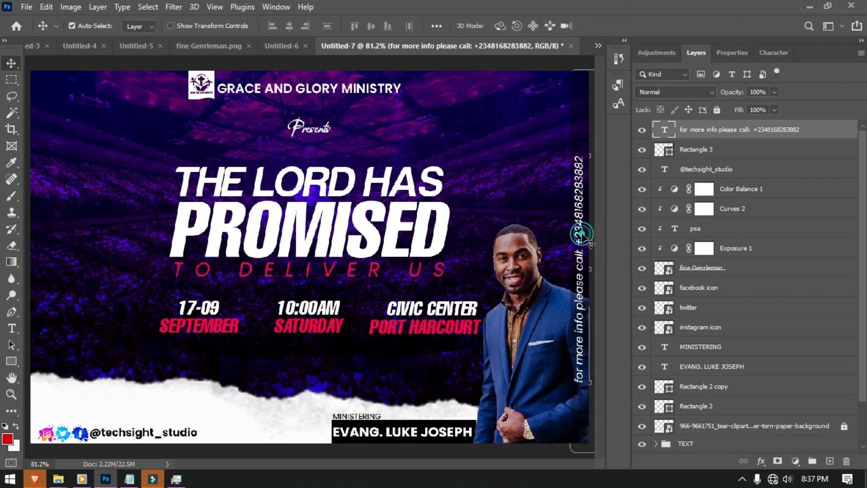
{"action": "key", "text": "t"}
{"action": "key", "text": "ctrl+a"}
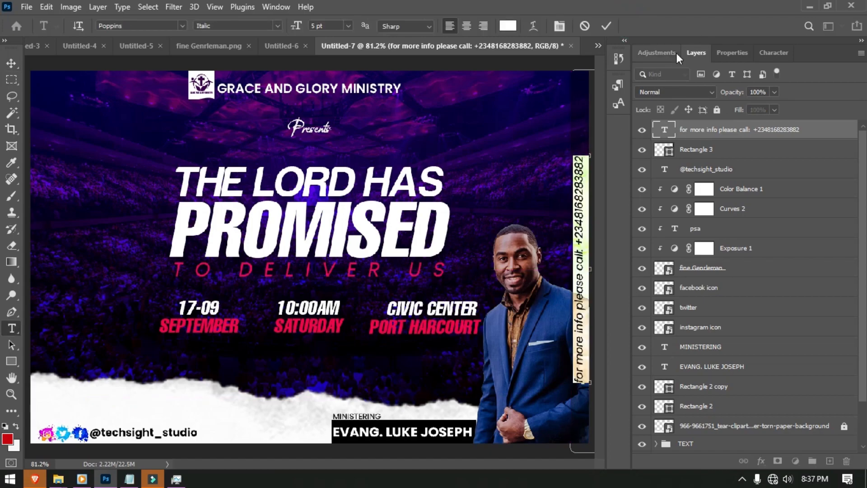
- Set the vertical contact line's tracking to 220 and reposition it along the right edge
{"action": "left_click", "coordinate": [734, 52]}
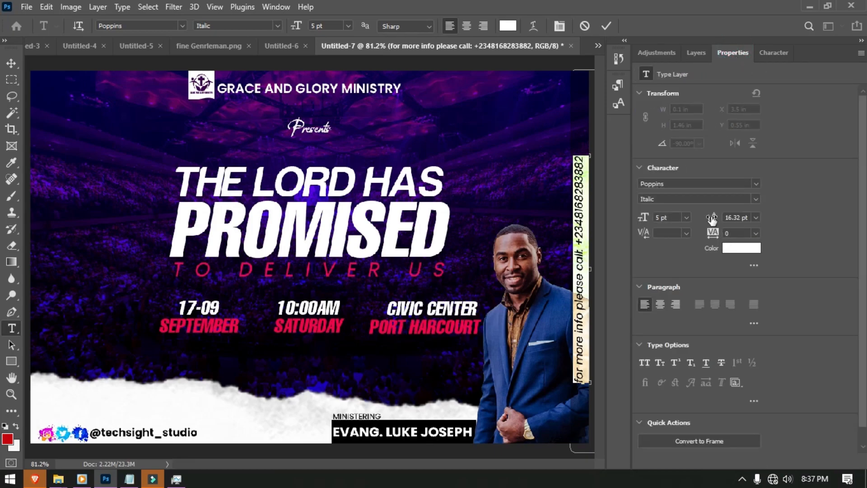
{"action": "left_click_drag", "start_coordinate": [713, 232], "coordinate": [723, 233]}
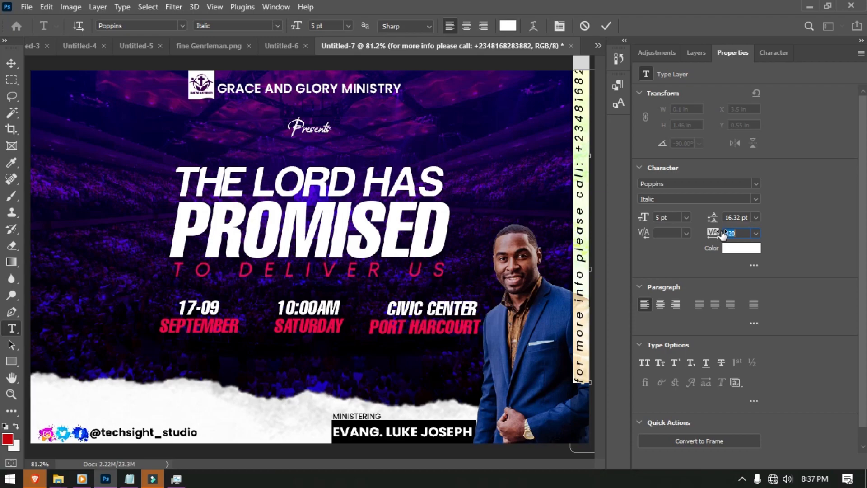
{"action": "left_click", "coordinate": [606, 26]}
{"action": "key", "text": "v"}
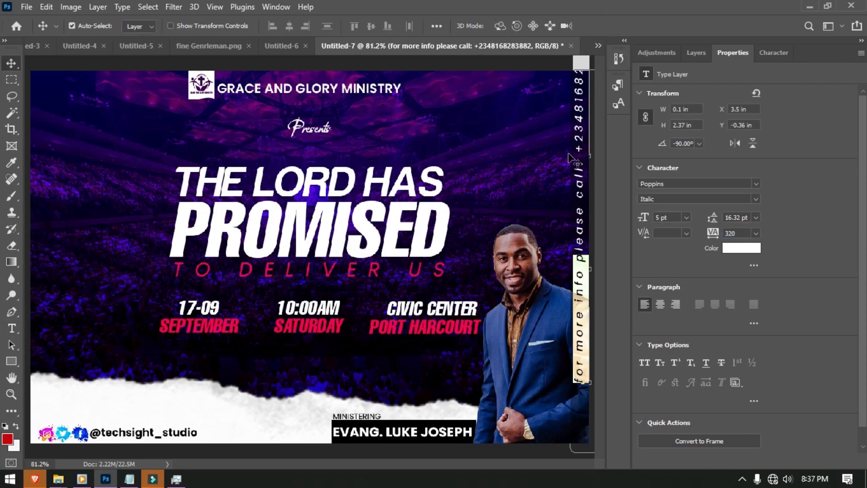
{"action": "left_click_drag", "start_coordinate": [579, 155], "coordinate": [581, 195]}
{"action": "double_click", "coordinate": [582, 194]}
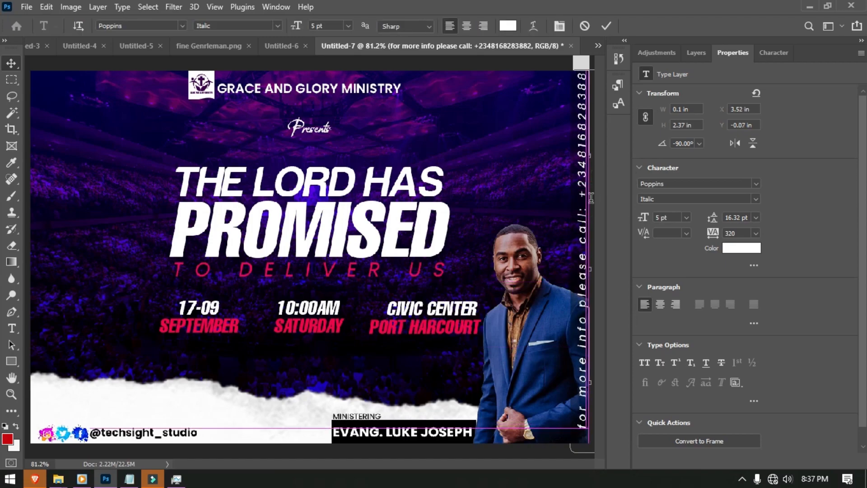
{"action": "left_click", "coordinate": [728, 233]}
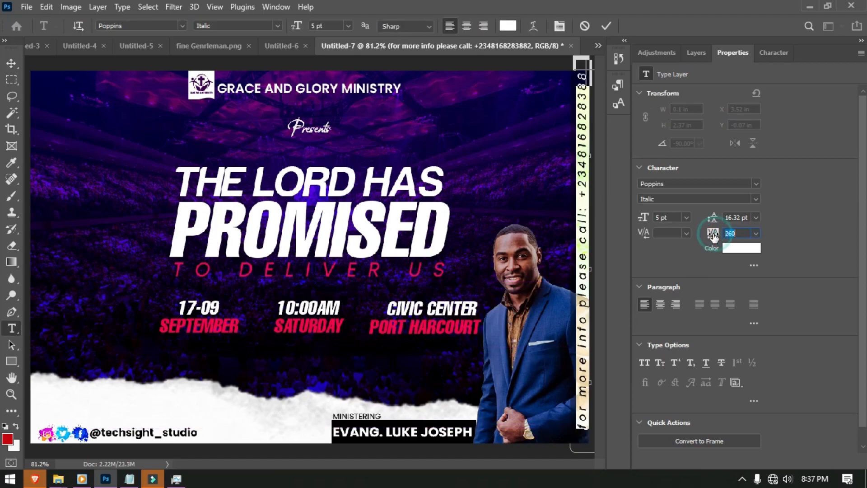
{"action": "type", "text": "220"}
{"action": "key", "text": "Return"}
{"action": "left_click", "coordinate": [606, 26]}
{"action": "key", "text": "v"}
{"action": "left_click_drag", "start_coordinate": [583, 236], "coordinate": [582, 228]}
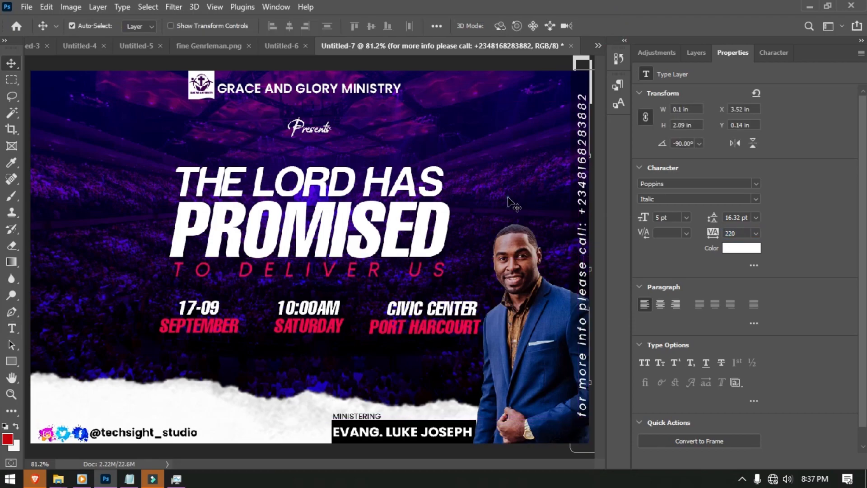
- Change the vertical contact line's font style to Poppins Regular
{"action": "left_click", "coordinate": [601, 231]}
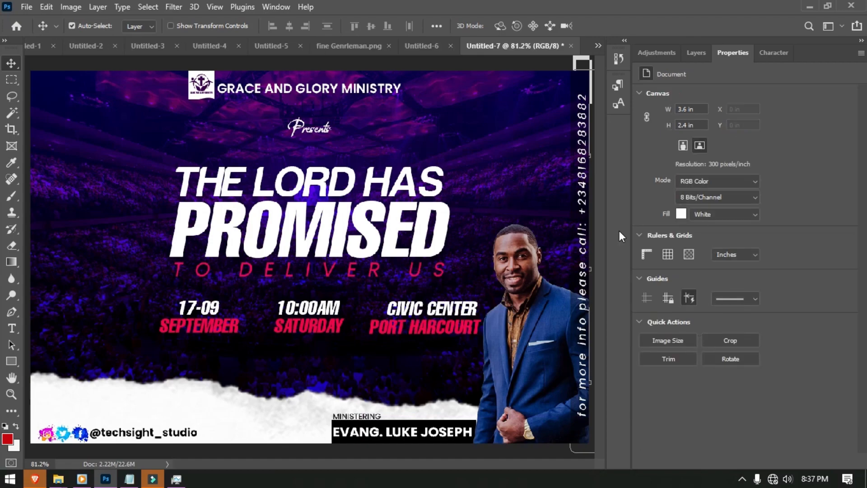
{"action": "left_click", "coordinate": [580, 223]}
{"action": "double_click", "coordinate": [582, 225]}
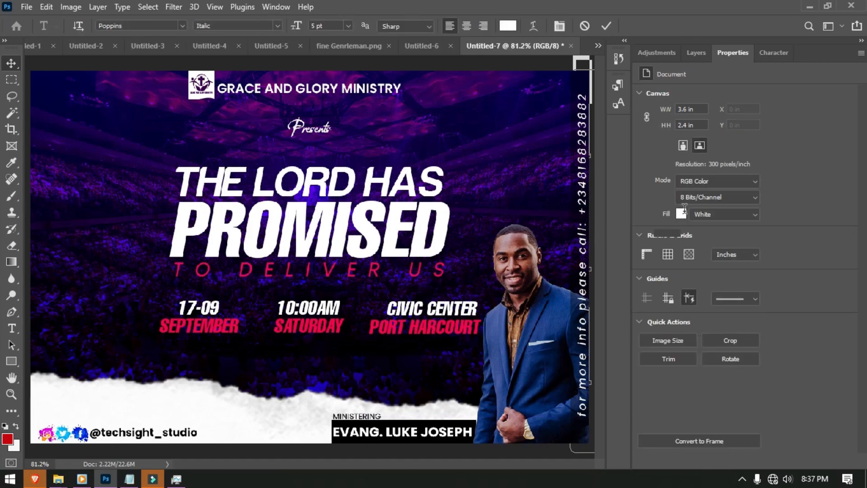
{"action": "left_click", "coordinate": [757, 200]}
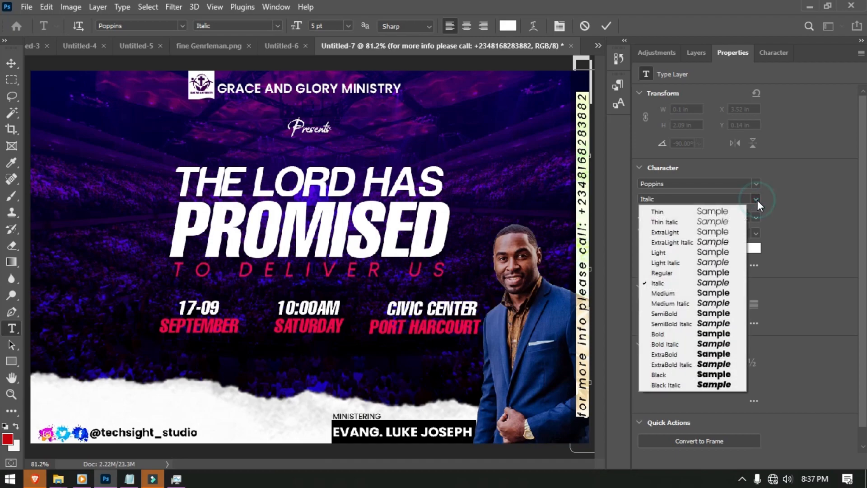
{"action": "left_click", "coordinate": [684, 271]}
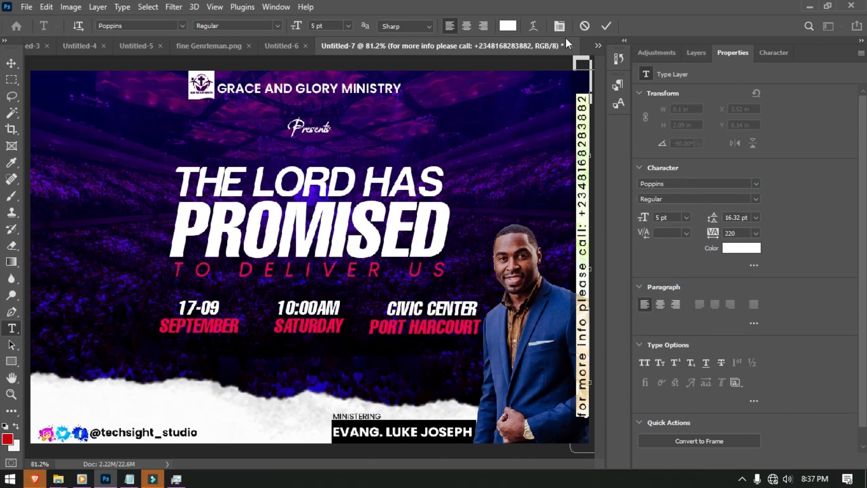
{"action": "left_click", "coordinate": [605, 26]}
{"action": "key", "text": "v"}
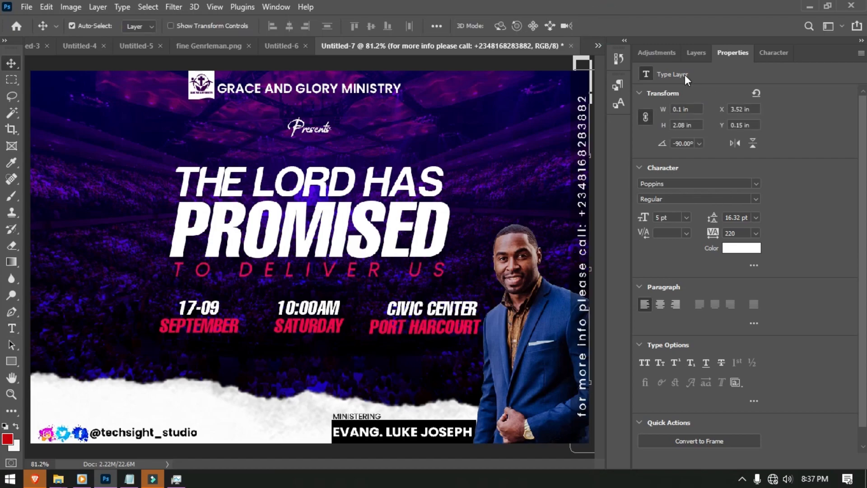
- Lower the contact line layer's opacity to about 63%
{"action": "left_click", "coordinate": [692, 53]}
{"action": "left_click_drag", "start_coordinate": [740, 95], "coordinate": [709, 101]}
{"action": "left_click", "coordinate": [507, 133]}
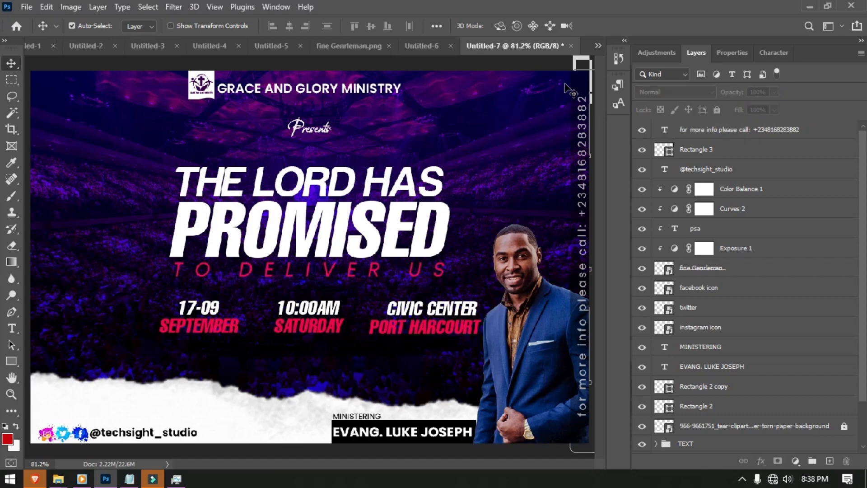
- Switch the handle text beside the social icons from Bold to Poppins Regular and commit
{"action": "left_click", "coordinate": [578, 89]}
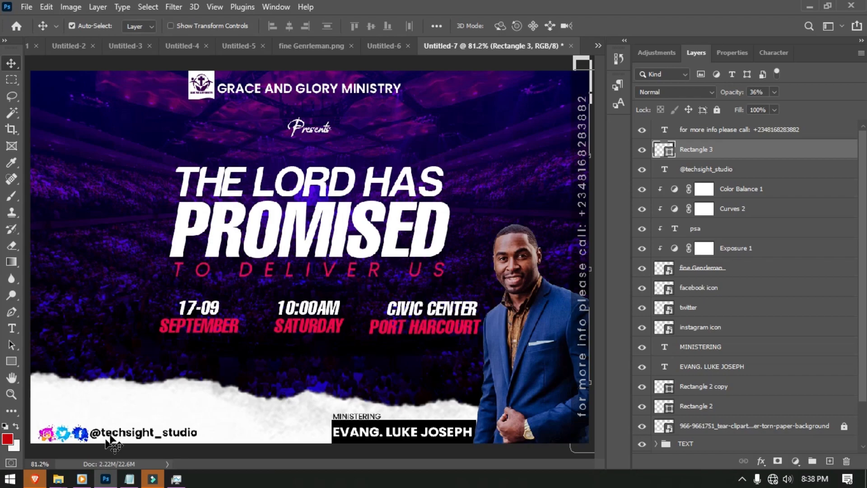
{"action": "left_click", "coordinate": [119, 434]}
{"action": "double_click", "coordinate": [119, 433]}
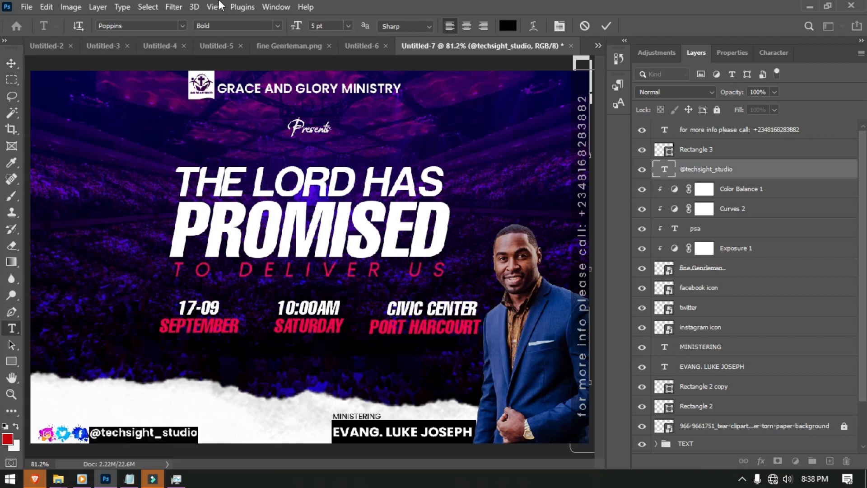
{"action": "left_click", "coordinate": [275, 26]}
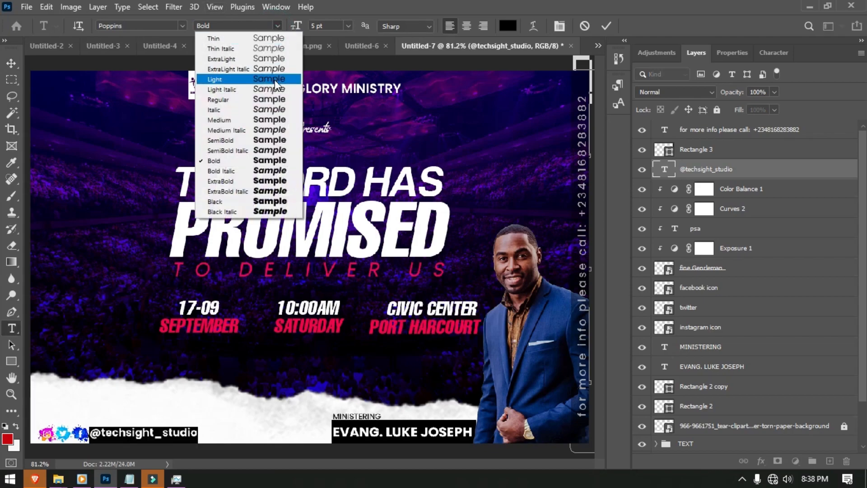
{"action": "left_click", "coordinate": [244, 101]}
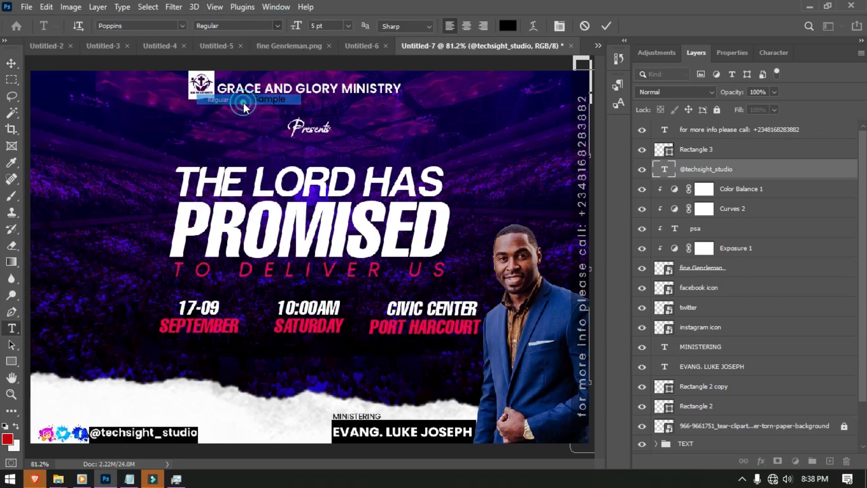
{"action": "left_click", "coordinate": [608, 27]}
{"action": "key", "text": "v"}
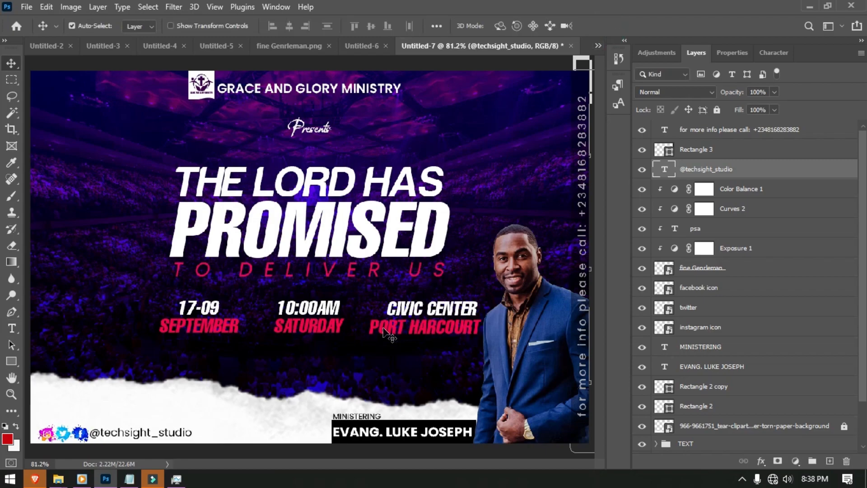
{"action": "key", "text": "ctrl+1"}
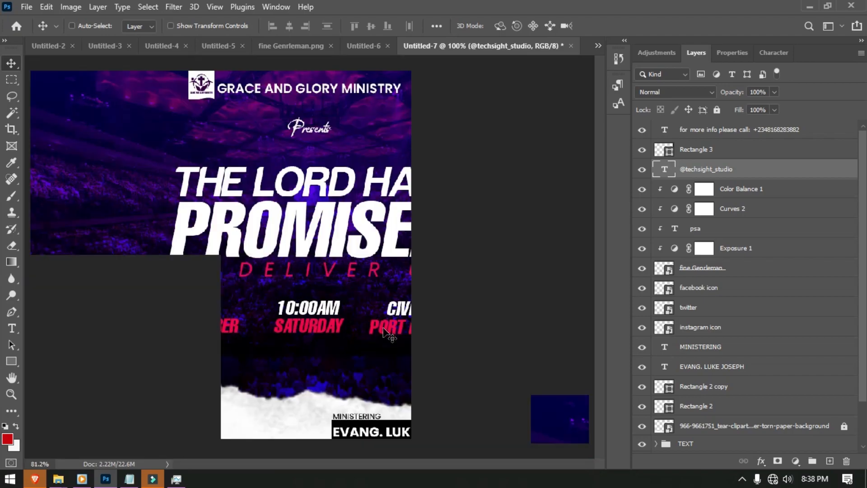